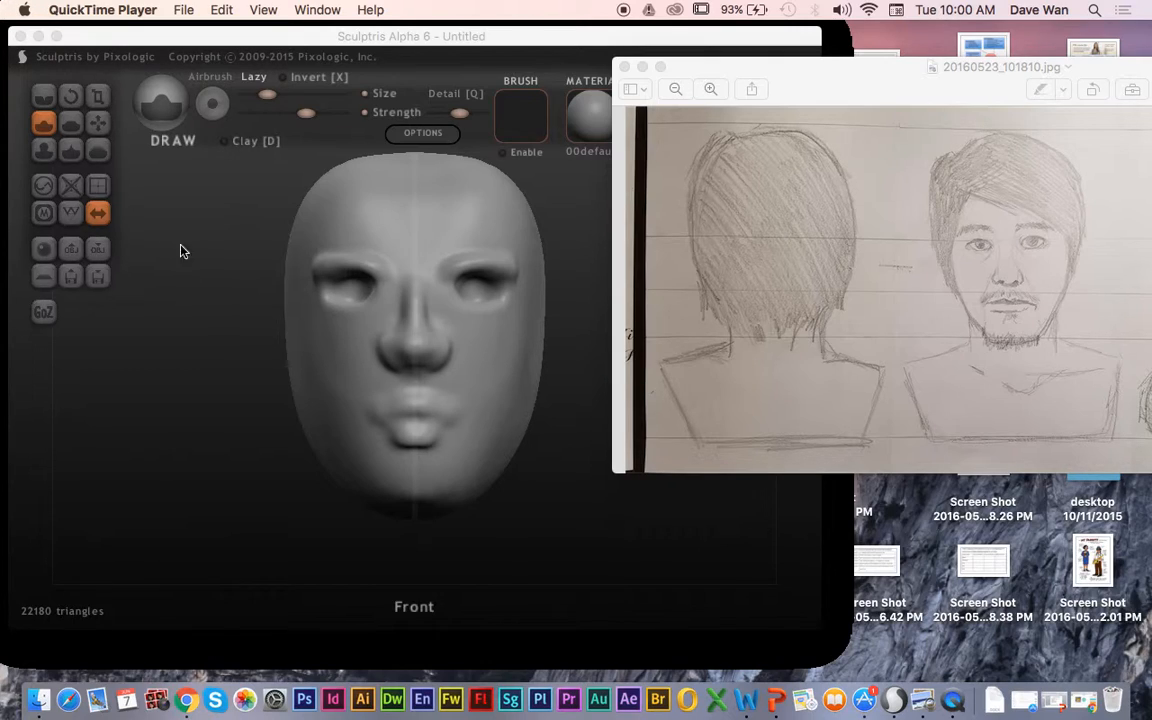
Step: Reposition the reference sketch window so its front-view portrait stays visible beside the sculpting window
{"action": "left_click", "coordinate": [237, 255]}
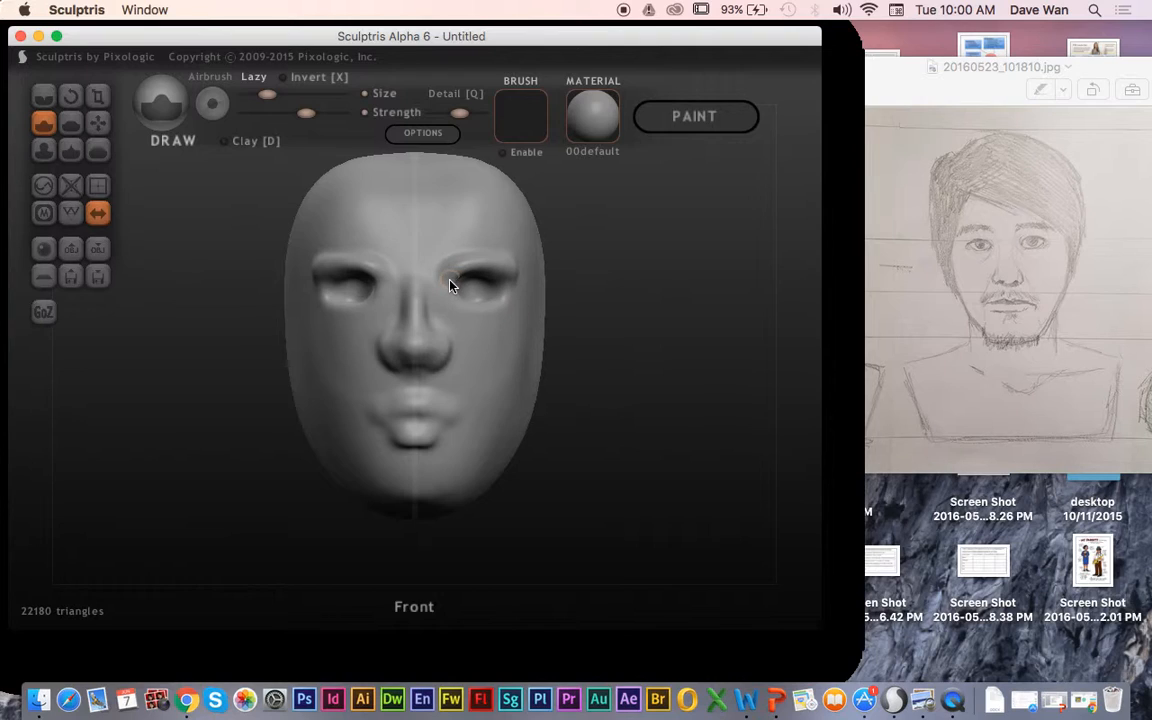
{"action": "left_click", "coordinate": [879, 337]}
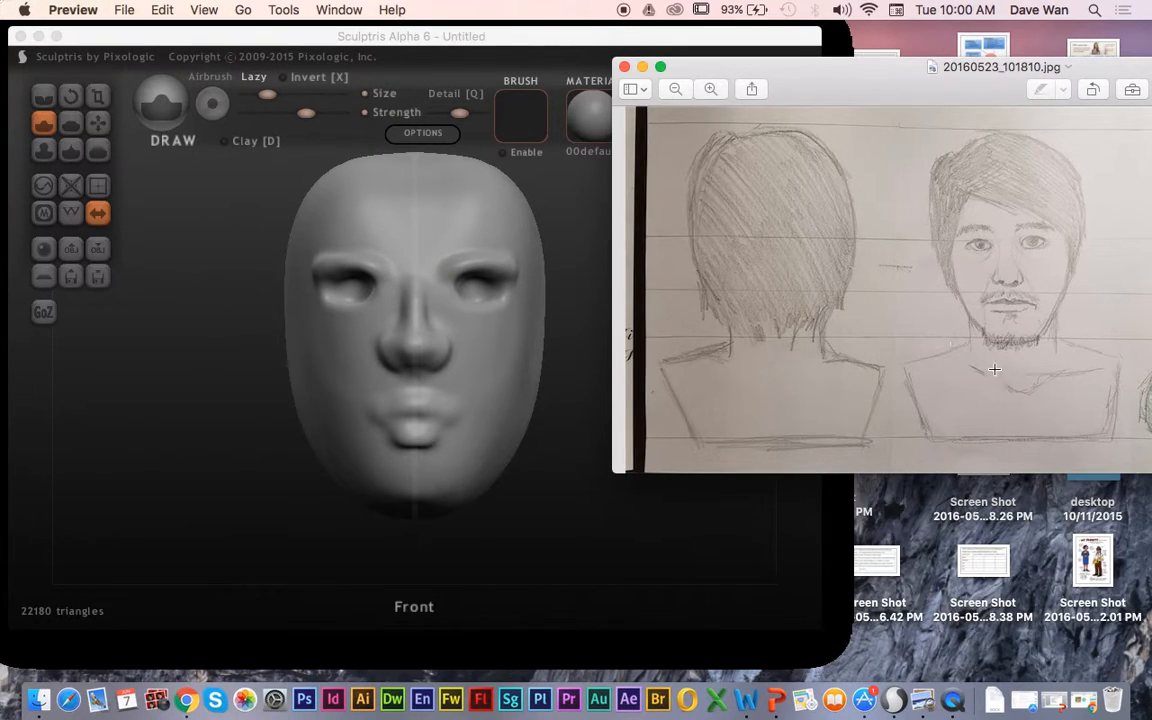
{"action": "left_click", "coordinate": [603, 293]}
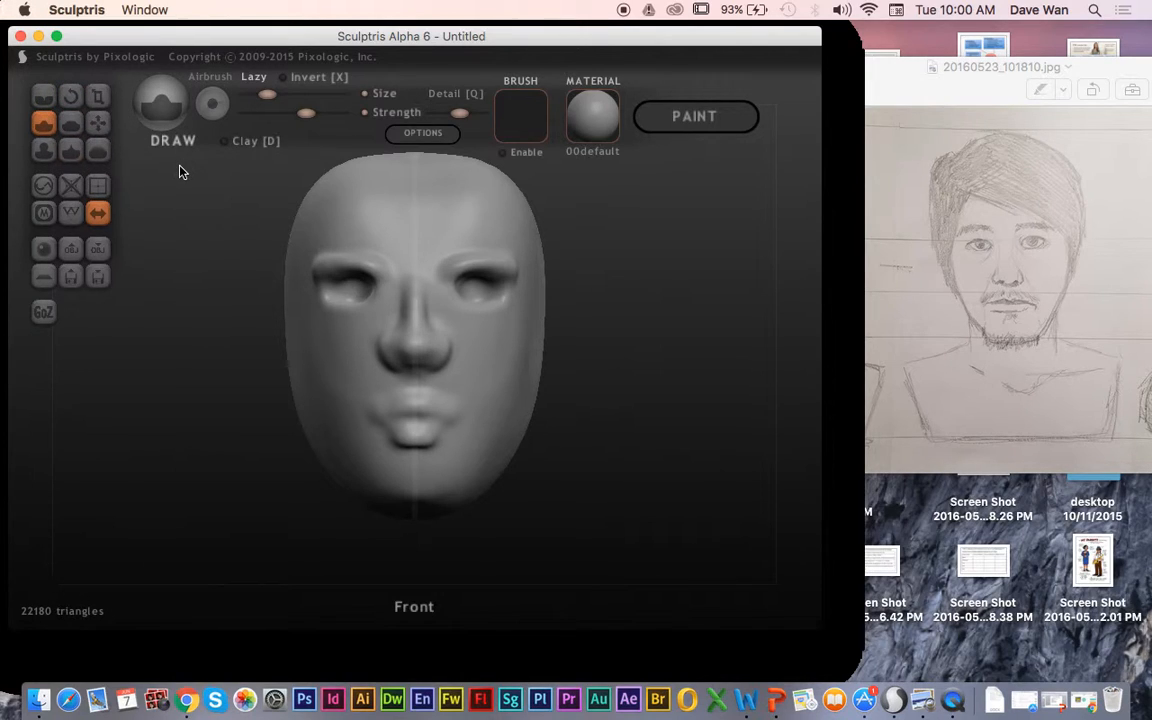
{"action": "left_click", "coordinate": [857, 163]}
{"action": "left_click_drag", "start_coordinate": [815, 81], "coordinate": [802, 148]}
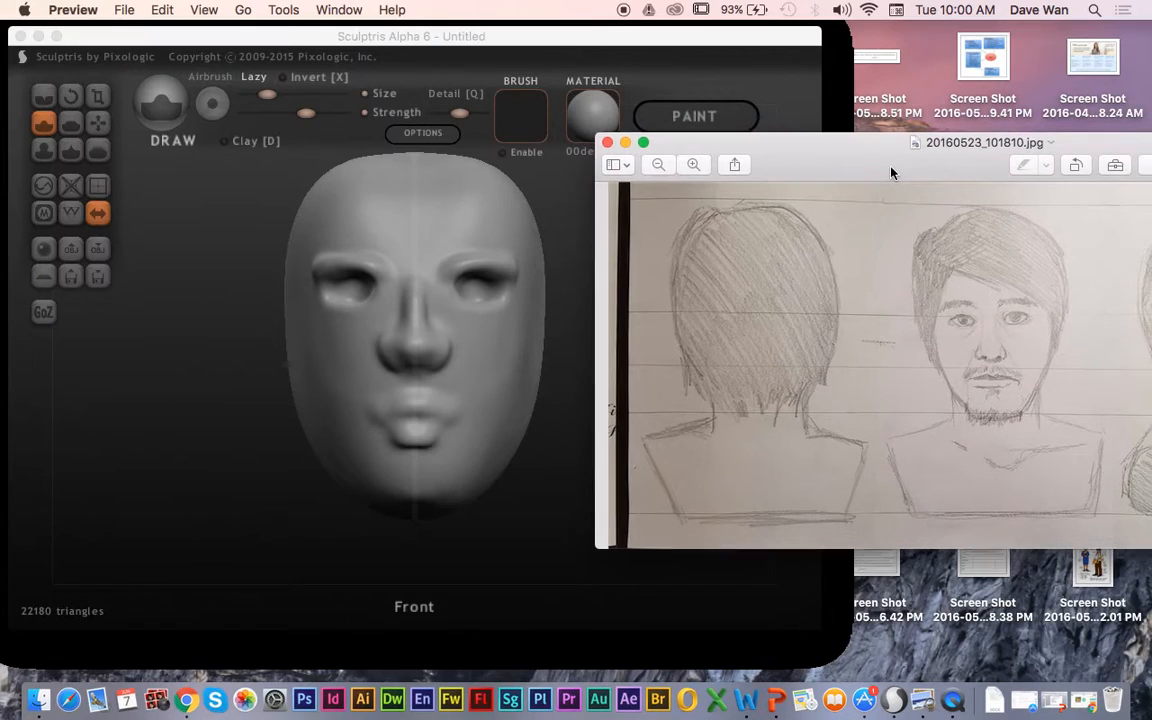
{"action": "left_click", "coordinate": [742, 45]}
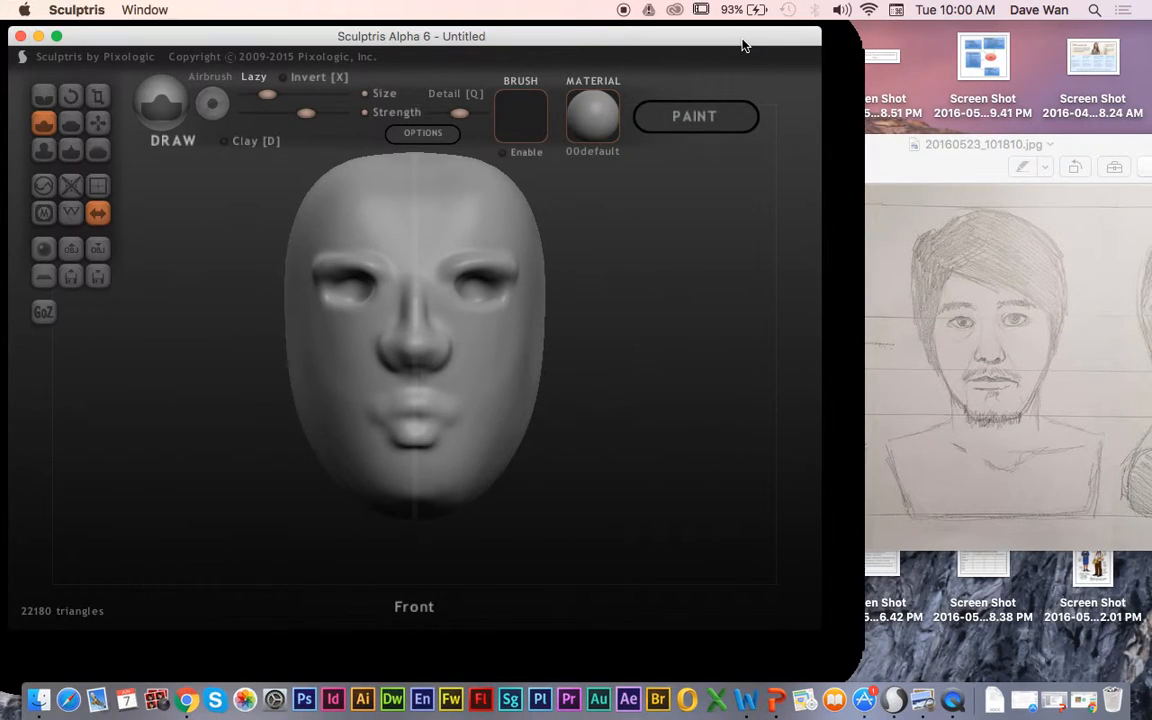
Step: Pull the eye sockets and brows slightly inward on both sides with the Grab tool
{"action": "left_click_drag", "start_coordinate": [612, 244], "coordinate": [616, 264]}
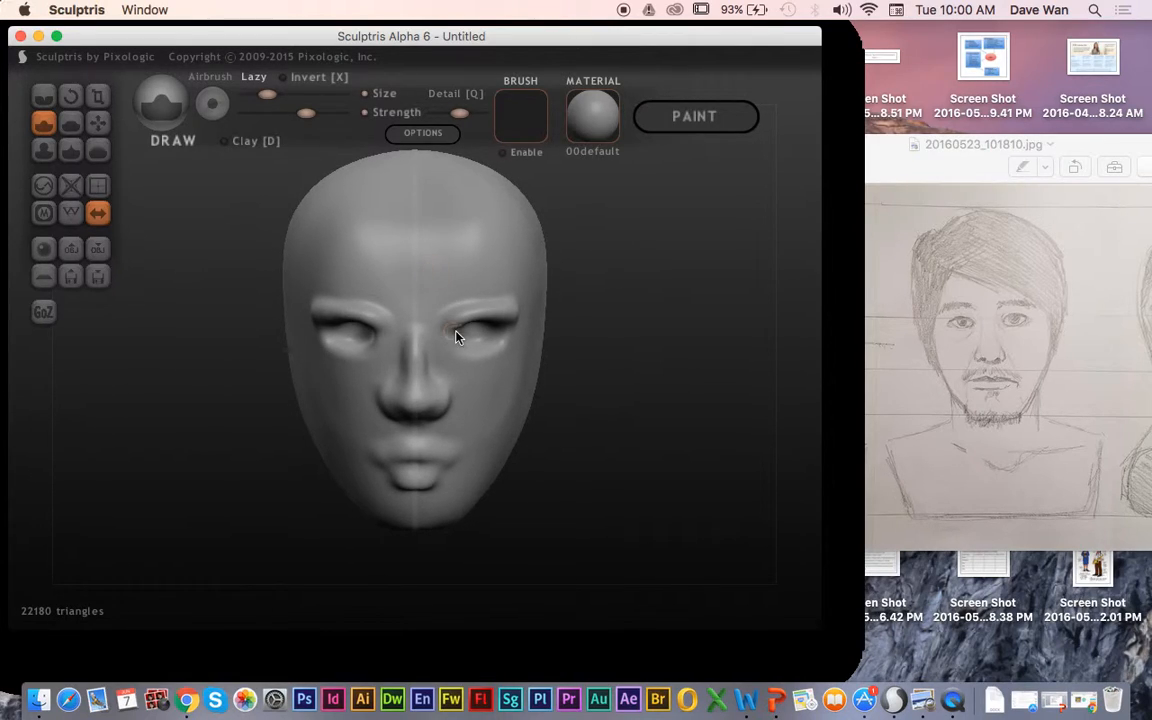
{"action": "left_click_drag", "start_coordinate": [590, 366], "coordinate": [591, 359]}
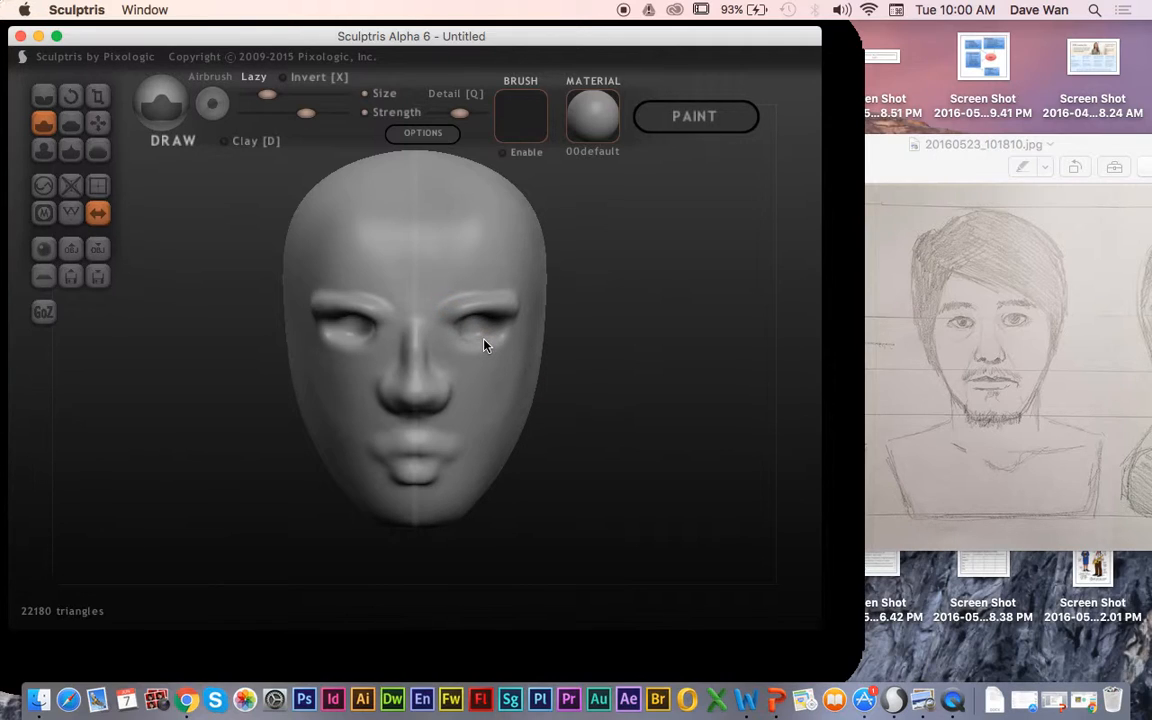
{"action": "left_click", "coordinate": [97, 122]}
{"action": "left_click_drag", "start_coordinate": [318, 308], "coordinate": [328, 310]}
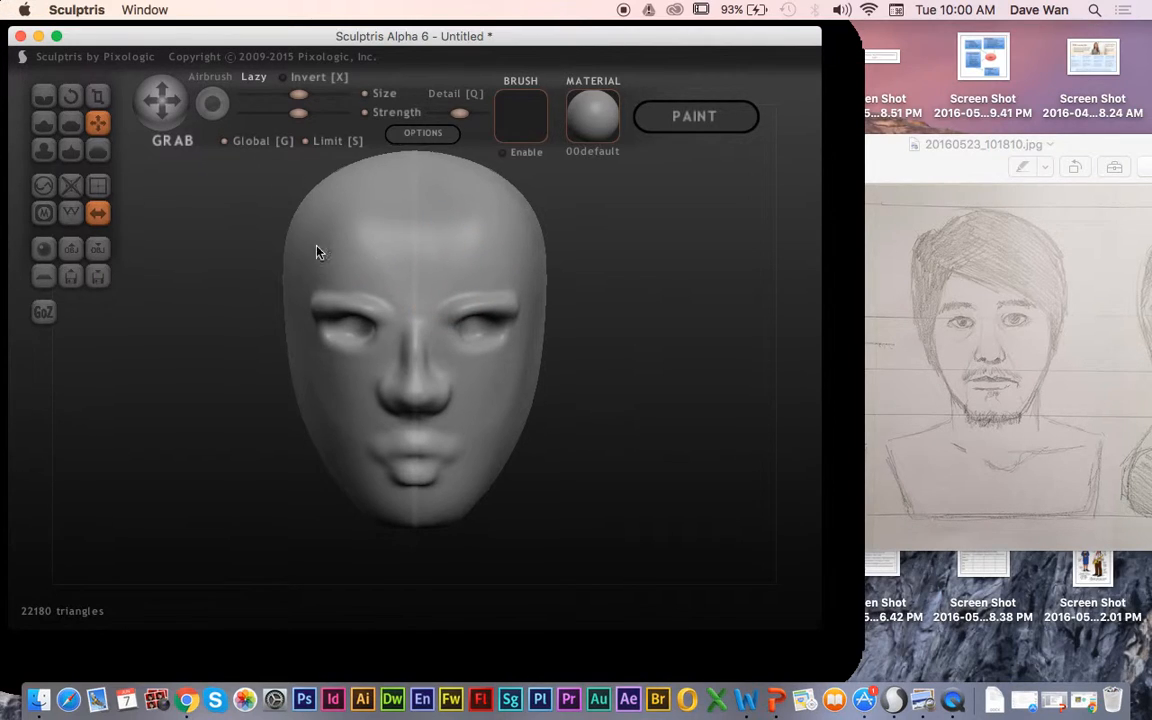
{"action": "left_click_drag", "start_coordinate": [470, 300], "coordinate": [385, 350]}
{"action": "left_click_drag", "start_coordinate": [333, 220], "coordinate": [378, 237]}
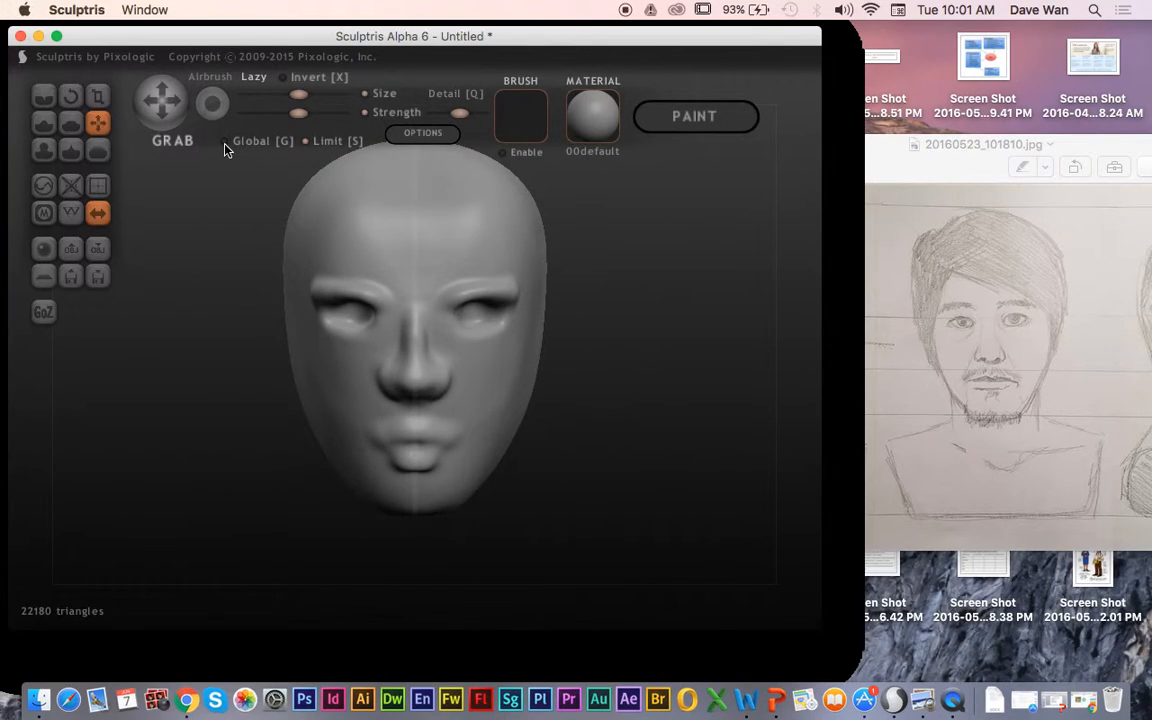
{"action": "mouse_move", "coordinate": [401, 285]}
{"action": "left_mouse_down"}
{"action": "mouse_move", "coordinate": [350, 303]}
{"action": "mouse_move", "coordinate": [366, 310]}
{"action": "mouse_move", "coordinate": [341, 296]}
{"action": "left_mouse_up"}
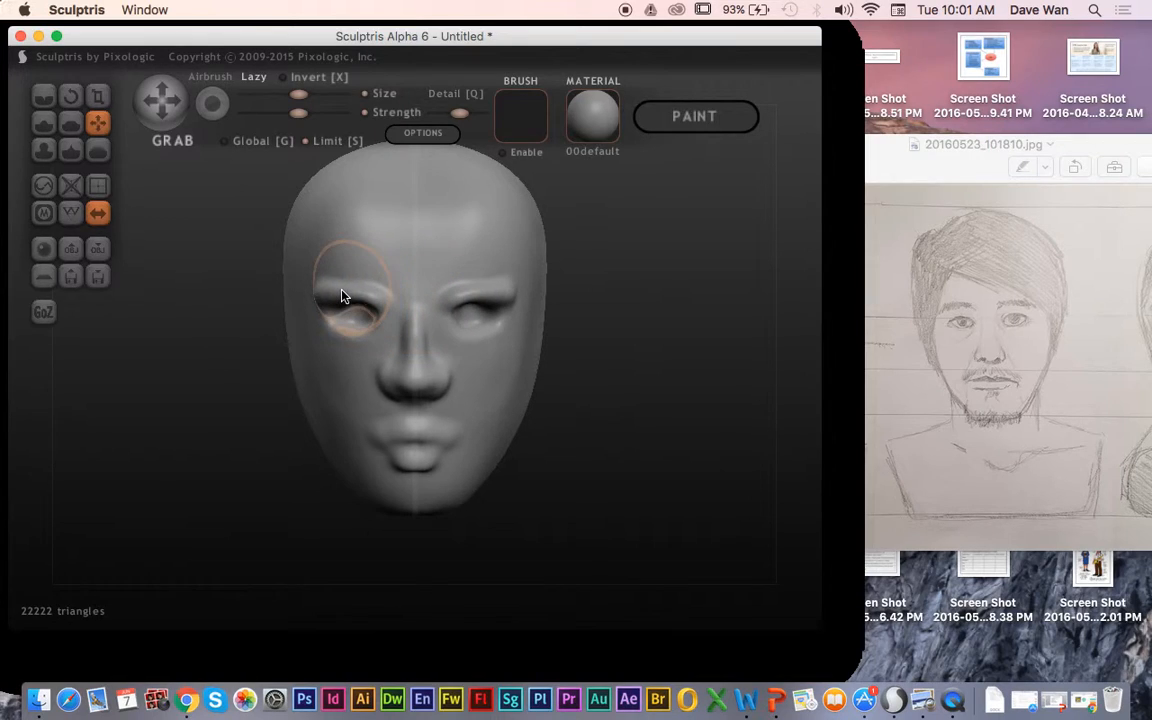
Step: Undo the last grab and reshape the brows and eye sockets with the Grab tool
{"action": "key", "text": "Down"}
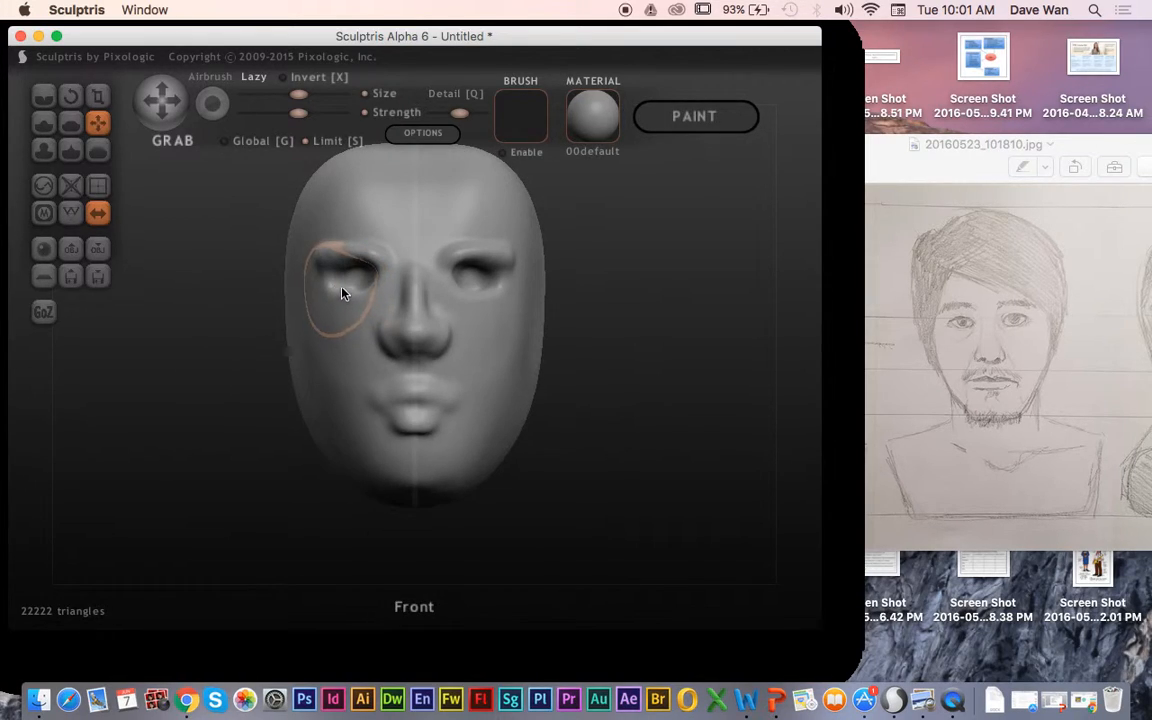
{"action": "mouse_move", "coordinate": [273, 280]}
{"action": "left_mouse_down"}
{"action": "mouse_move", "coordinate": [270, 311]}
{"action": "mouse_move", "coordinate": [270, 301]}
{"action": "left_mouse_up"}
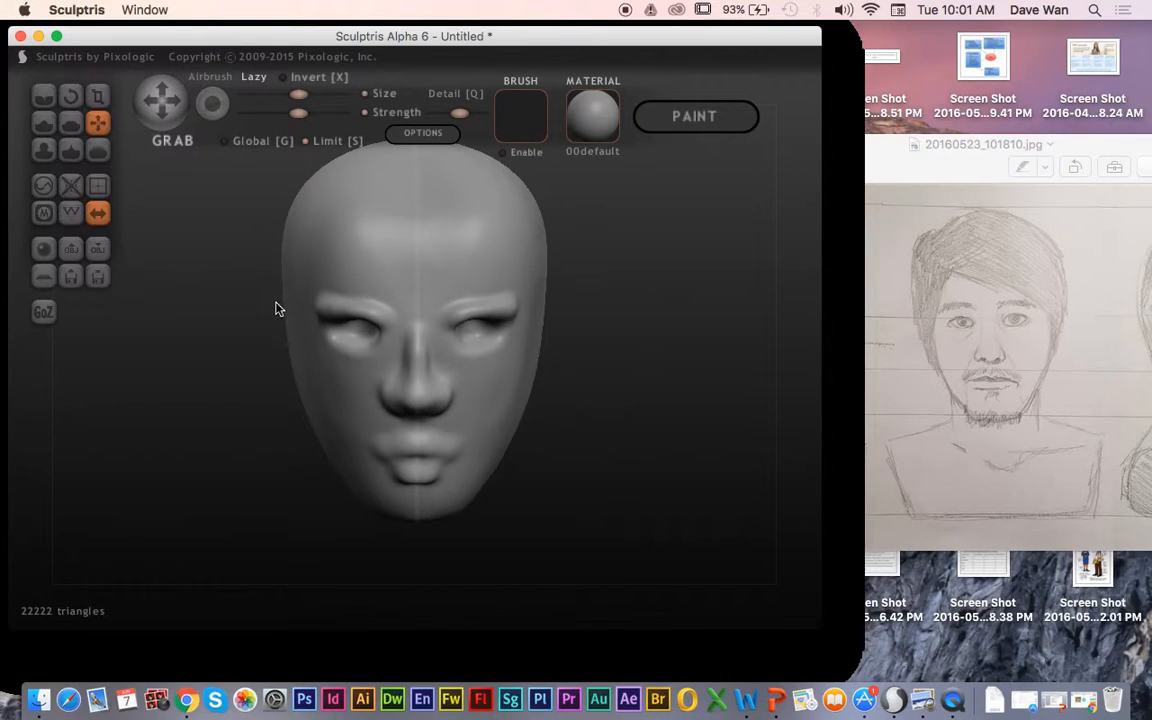
{"action": "key", "text": "super+z"}
{"action": "mouse_move", "coordinate": [319, 314]}
{"action": "left_mouse_down"}
{"action": "mouse_move", "coordinate": [313, 328]}
{"action": "mouse_move", "coordinate": [363, 320]}
{"action": "mouse_move", "coordinate": [346, 289]}
{"action": "left_mouse_up"}
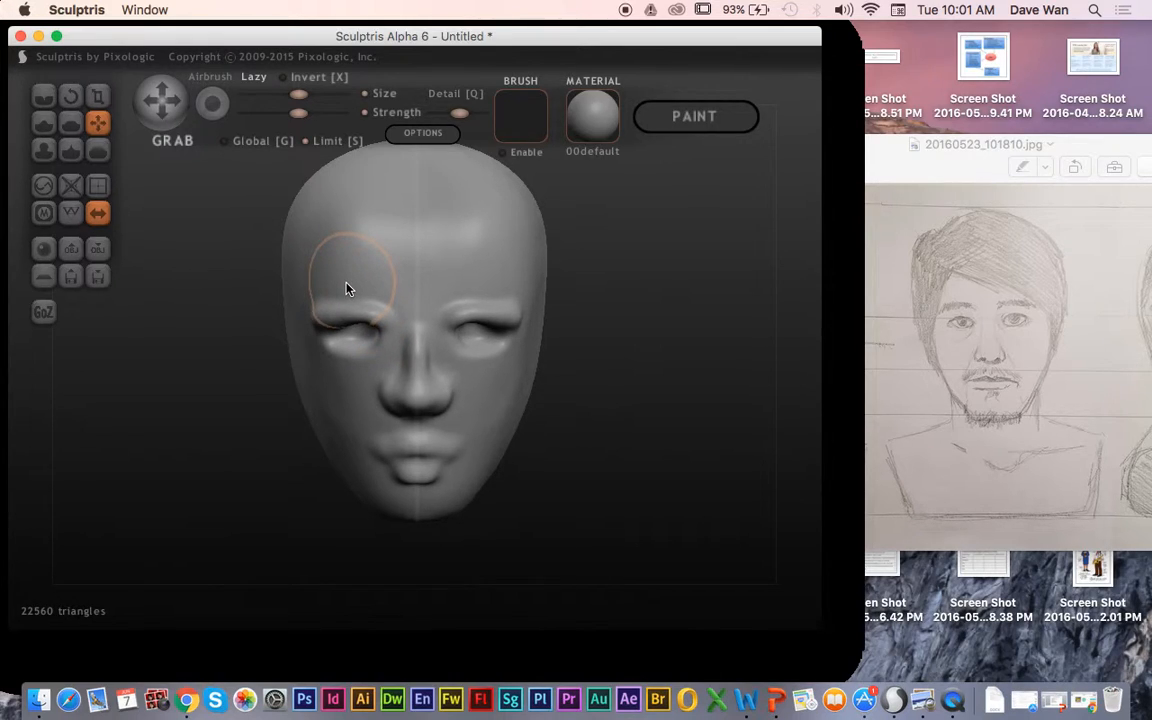
{"action": "left_click_drag", "start_coordinate": [353, 376], "coordinate": [335, 327]}
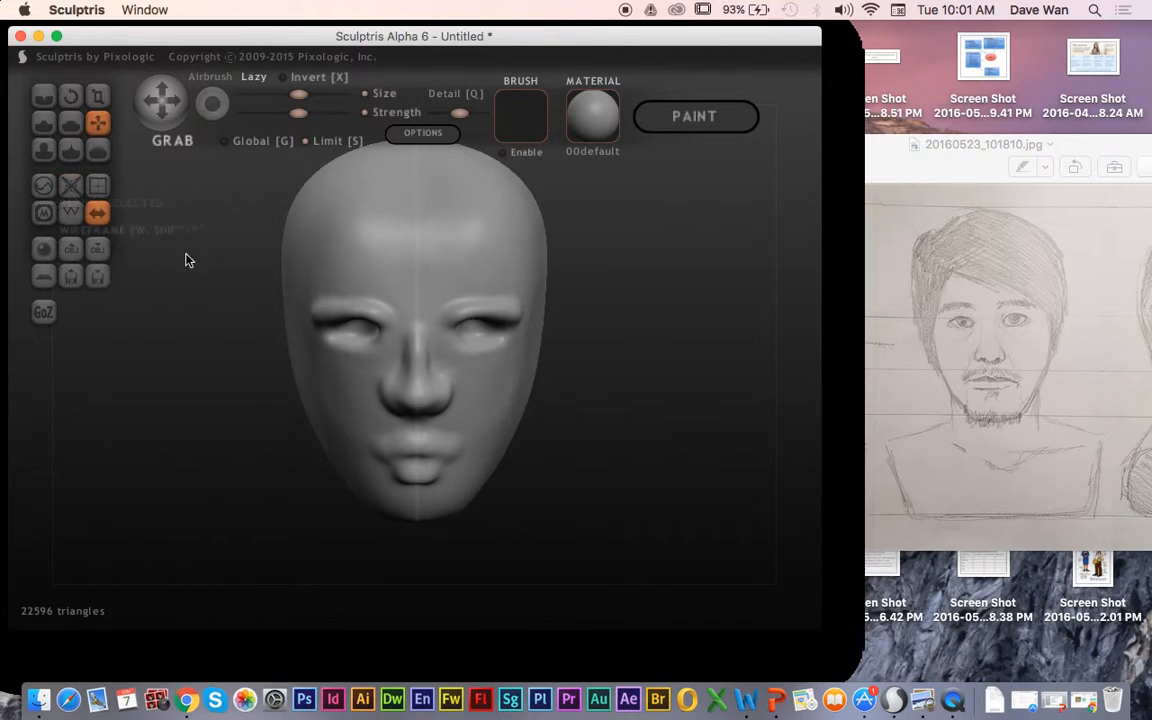
Step: Build up the nose's sides, nostrils and bridge with the Inflate brush
{"action": "scroll", "coordinate": [517, 340], "scroll_direction": "up", "scroll_amount": 5}
{"action": "mouse_move", "coordinate": [748, 315]}
{"action": "left_mouse_down"}
{"action": "mouse_move", "coordinate": [751, 327]}
{"action": "mouse_move", "coordinate": [754, 287]}
{"action": "mouse_move", "coordinate": [755, 297]}
{"action": "left_mouse_up"}
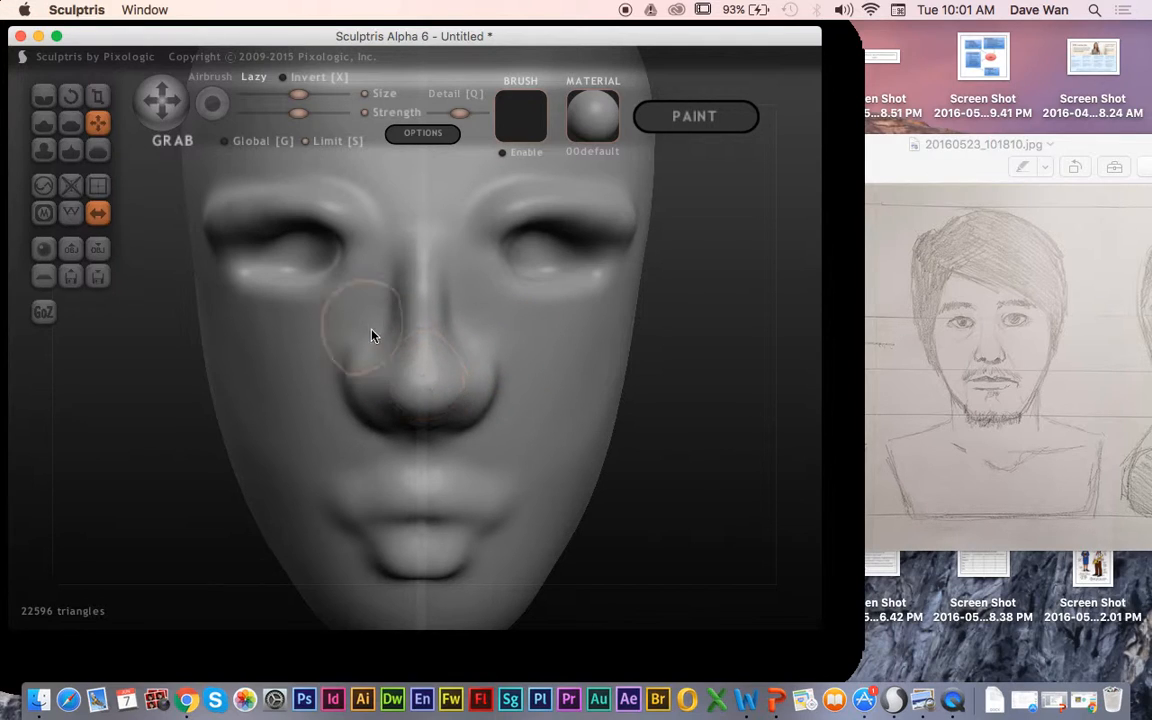
{"action": "left_click", "coordinate": [44, 150]}
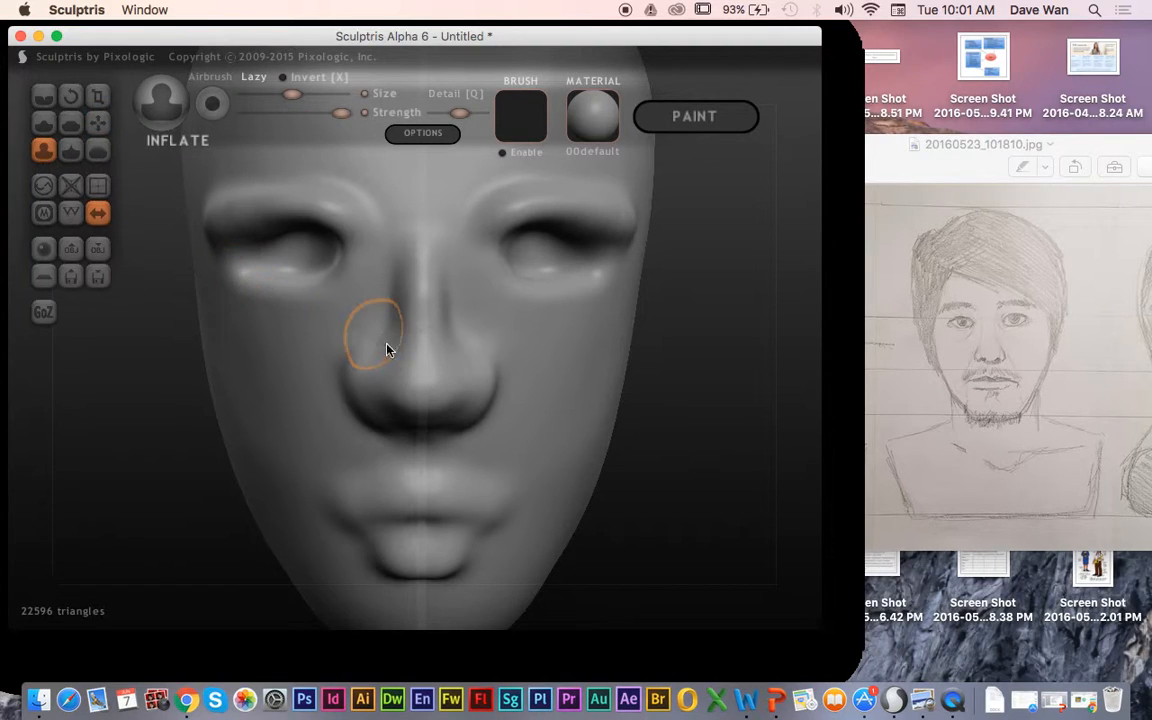
{"action": "mouse_move", "coordinate": [437, 390]}
{"action": "left_mouse_down"}
{"action": "mouse_move", "coordinate": [404, 362]}
{"action": "mouse_move", "coordinate": [396, 381]}
{"action": "mouse_move", "coordinate": [411, 391]}
{"action": "mouse_move", "coordinate": [391, 392]}
{"action": "mouse_move", "coordinate": [383, 360]}
{"action": "left_mouse_up"}
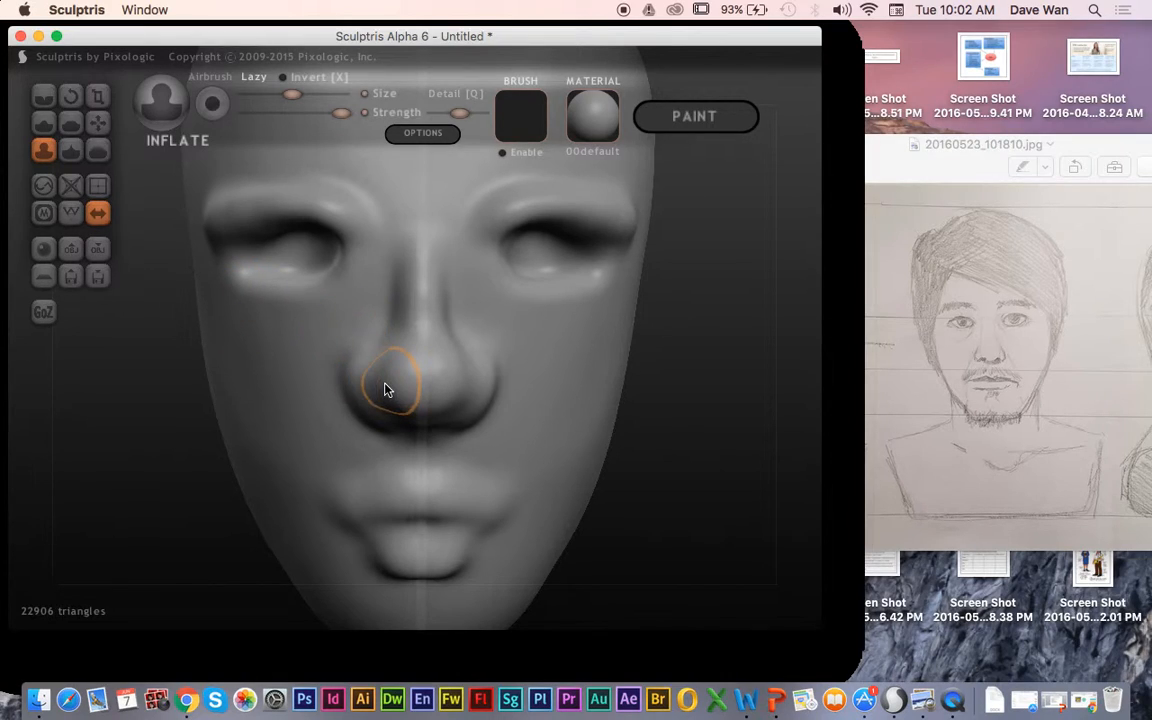
{"action": "left_click_drag", "start_coordinate": [380, 428], "coordinate": [461, 424]}
{"action": "left_click_drag", "start_coordinate": [391, 425], "coordinate": [385, 421]}
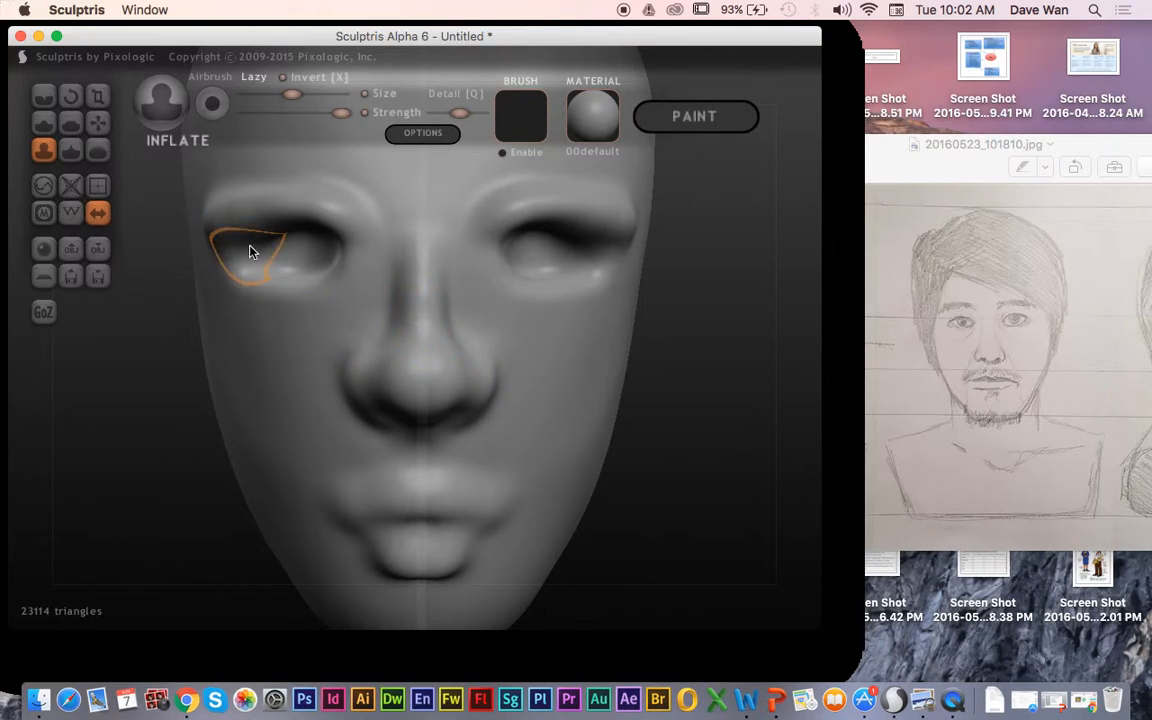
{"action": "left_click", "coordinate": [421, 328]}
{"action": "left_click", "coordinate": [421, 328]}
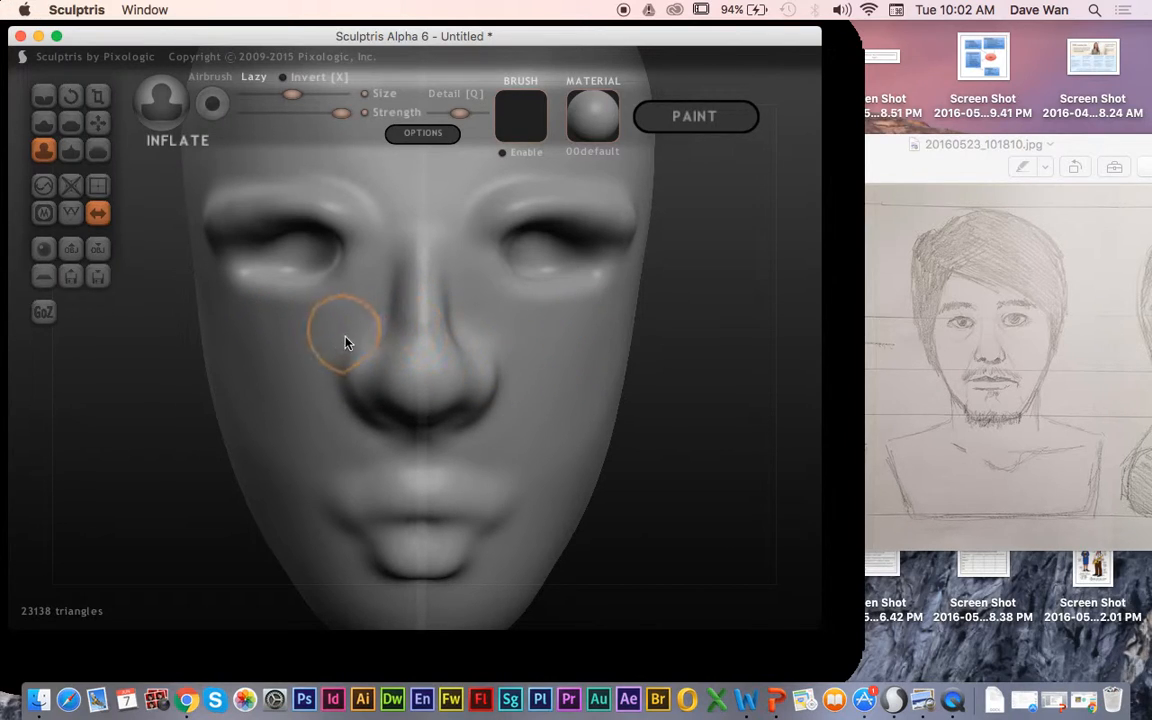
Step: Narrow the tip and nostril wings of the nose with the Grab tool
{"action": "left_click", "coordinate": [97, 122]}
{"action": "mouse_move", "coordinate": [421, 354]}
{"action": "left_mouse_down"}
{"action": "mouse_move", "coordinate": [363, 342]}
{"action": "mouse_move", "coordinate": [381, 357]}
{"action": "mouse_move", "coordinate": [381, 347]}
{"action": "mouse_move", "coordinate": [392, 421]}
{"action": "left_mouse_up"}
{"action": "mouse_move", "coordinate": [119, 423]}
{"action": "left_mouse_down"}
{"action": "mouse_move", "coordinate": [255, 419]}
{"action": "mouse_move", "coordinate": [121, 420]}
{"action": "left_mouse_up"}
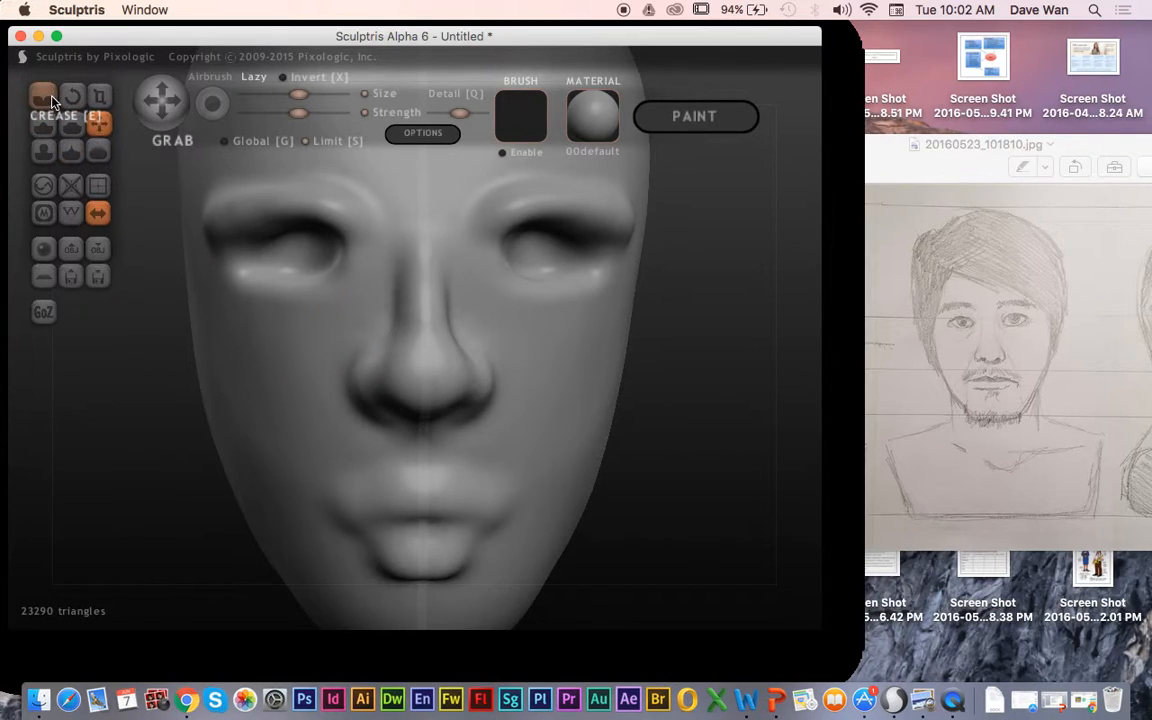
Step: Enlarge the Pinch brush slightly and sharpen the creases around the nostrils
{"action": "left_click", "coordinate": [72, 152]}
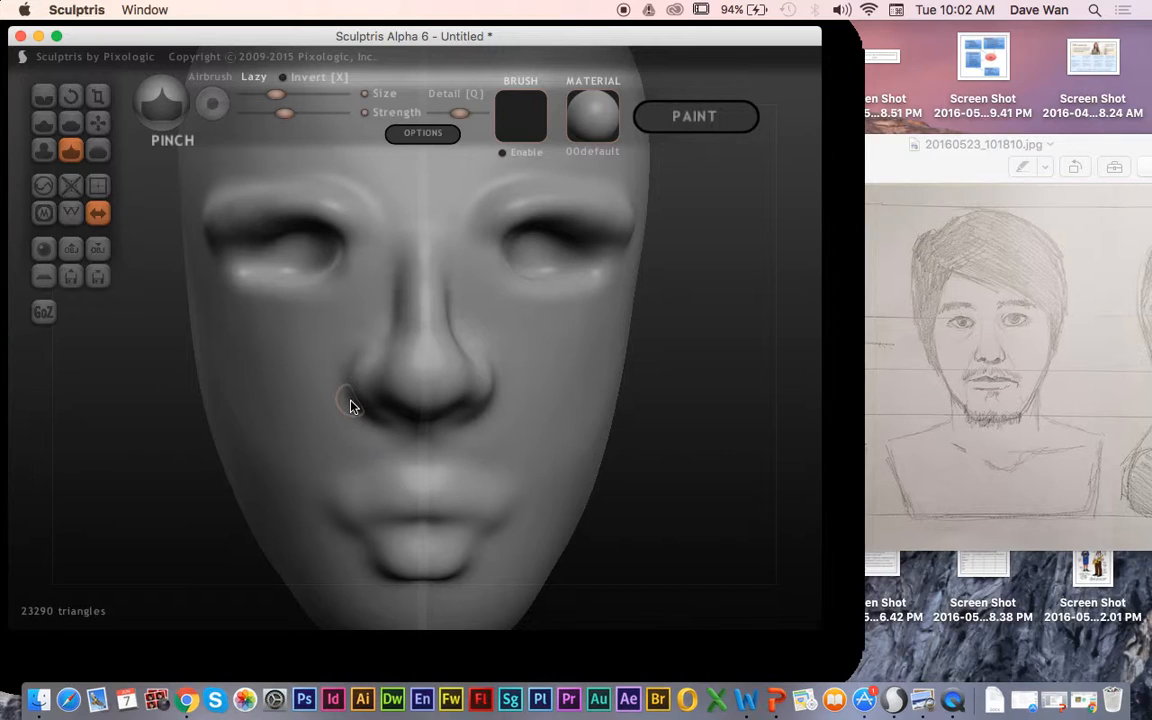
{"action": "key", "text": "space"}
{"action": "left_click_drag", "start_coordinate": [368, 342], "coordinate": [365, 338]}
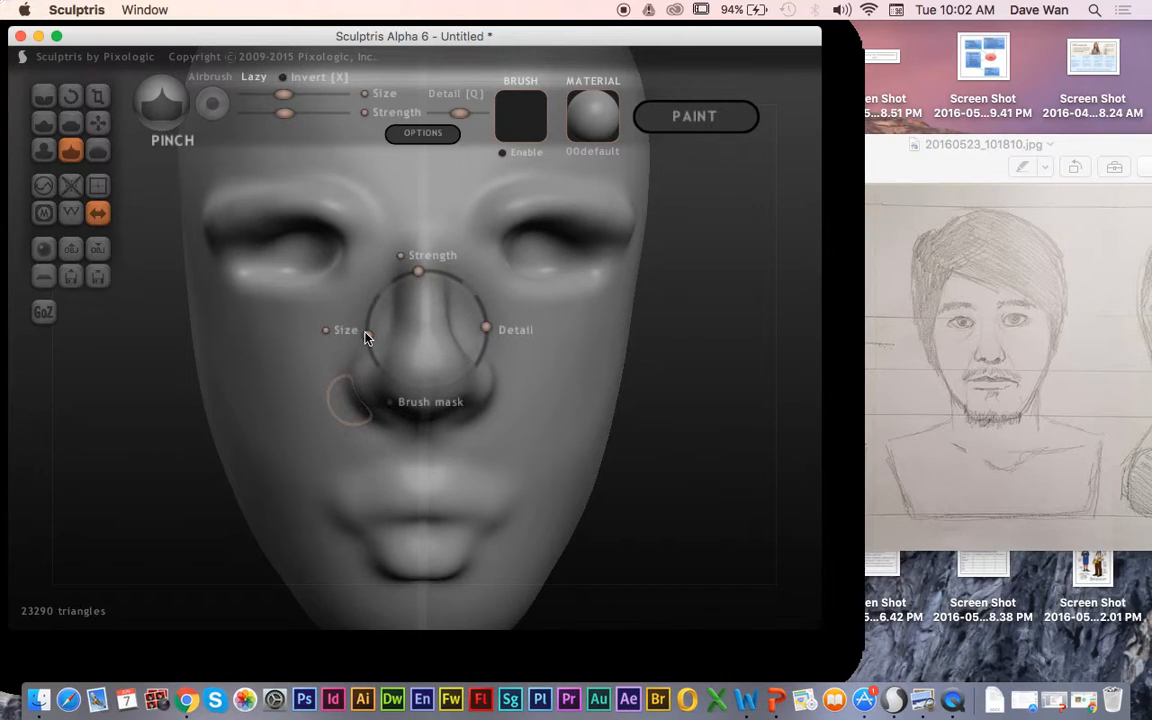
{"action": "mouse_move", "coordinate": [355, 406]}
{"action": "left_mouse_down"}
{"action": "mouse_move", "coordinate": [350, 385]}
{"action": "mouse_move", "coordinate": [378, 350]}
{"action": "mouse_move", "coordinate": [350, 381]}
{"action": "mouse_move", "coordinate": [373, 419]}
{"action": "mouse_move", "coordinate": [440, 429]}
{"action": "mouse_move", "coordinate": [494, 389]}
{"action": "mouse_move", "coordinate": [481, 391]}
{"action": "left_mouse_up"}
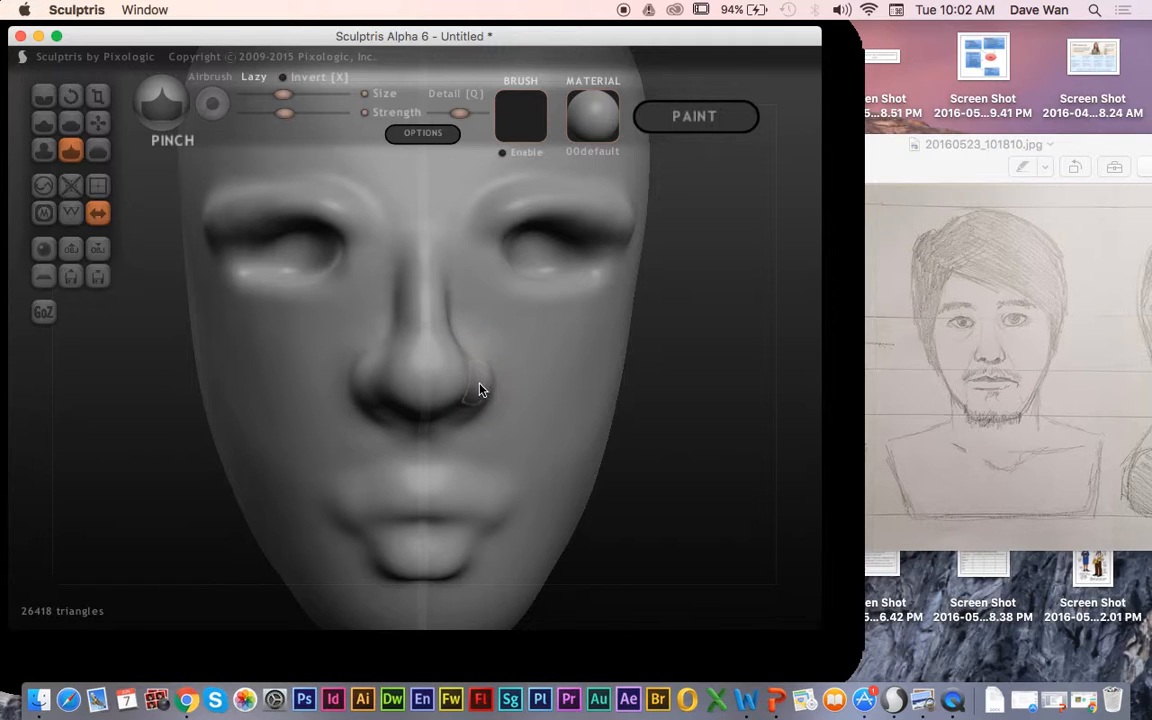
Step: Pinch the outer nostril wings and the underside of the nose, working from a three-quarter view
{"action": "left_click_drag", "start_coordinate": [728, 429], "coordinate": [829, 430]}
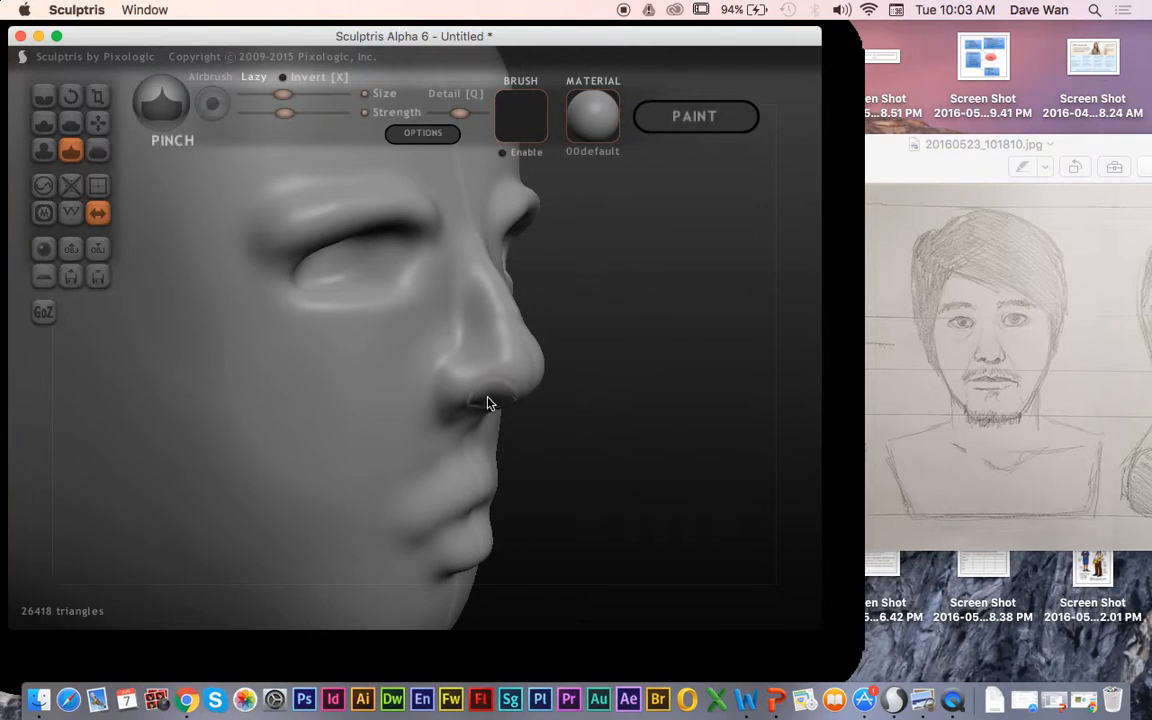
{"action": "mouse_move", "coordinate": [449, 404]}
{"action": "left_mouse_down"}
{"action": "mouse_move", "coordinate": [436, 392]}
{"action": "mouse_move", "coordinate": [461, 350]}
{"action": "mouse_move", "coordinate": [465, 265]}
{"action": "mouse_move", "coordinate": [468, 321]}
{"action": "mouse_move", "coordinate": [507, 331]}
{"action": "mouse_move", "coordinate": [537, 386]}
{"action": "mouse_move", "coordinate": [535, 360]}
{"action": "mouse_move", "coordinate": [562, 372]}
{"action": "left_mouse_up"}
{"action": "left_click_drag", "start_coordinate": [632, 388], "coordinate": [516, 391]}
{"action": "mouse_move", "coordinate": [383, 320]}
{"action": "left_mouse_down"}
{"action": "mouse_move", "coordinate": [388, 373]}
{"action": "mouse_move", "coordinate": [365, 386]}
{"action": "mouse_move", "coordinate": [404, 281]}
{"action": "mouse_move", "coordinate": [401, 257]}
{"action": "mouse_move", "coordinate": [452, 363]}
{"action": "mouse_move", "coordinate": [476, 364]}
{"action": "mouse_move", "coordinate": [386, 432]}
{"action": "mouse_move", "coordinate": [468, 424]}
{"action": "mouse_move", "coordinate": [400, 432]}
{"action": "mouse_move", "coordinate": [375, 392]}
{"action": "left_mouse_up"}
Step: Move the reference sketch window so its side-profile drawing is visible beside the sculpt
{"action": "left_click_drag", "start_coordinate": [794, 437], "coordinate": [885, 425]}
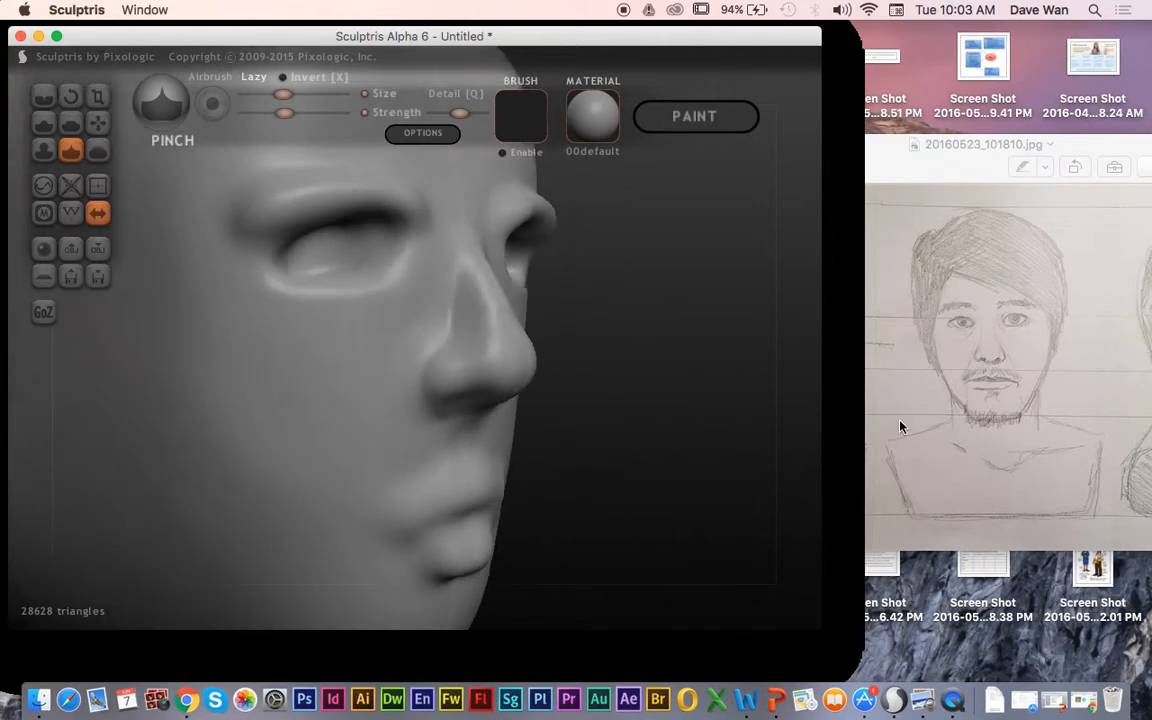
{"action": "left_click_drag", "start_coordinate": [736, 445], "coordinate": [749, 445]}
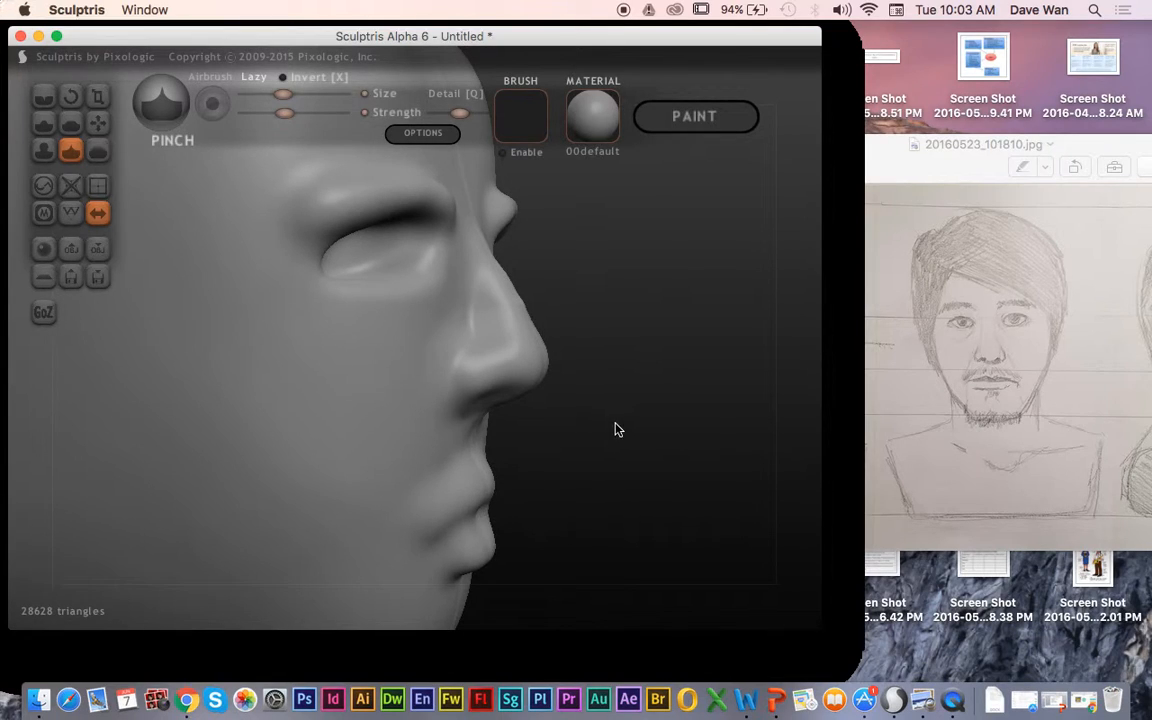
{"action": "mouse_move", "coordinate": [963, 155]}
{"action": "left_mouse_down"}
{"action": "mouse_move", "coordinate": [728, 149]}
{"action": "mouse_move", "coordinate": [741, 150]}
{"action": "left_mouse_up"}
{"action": "left_click", "coordinate": [625, 44]}
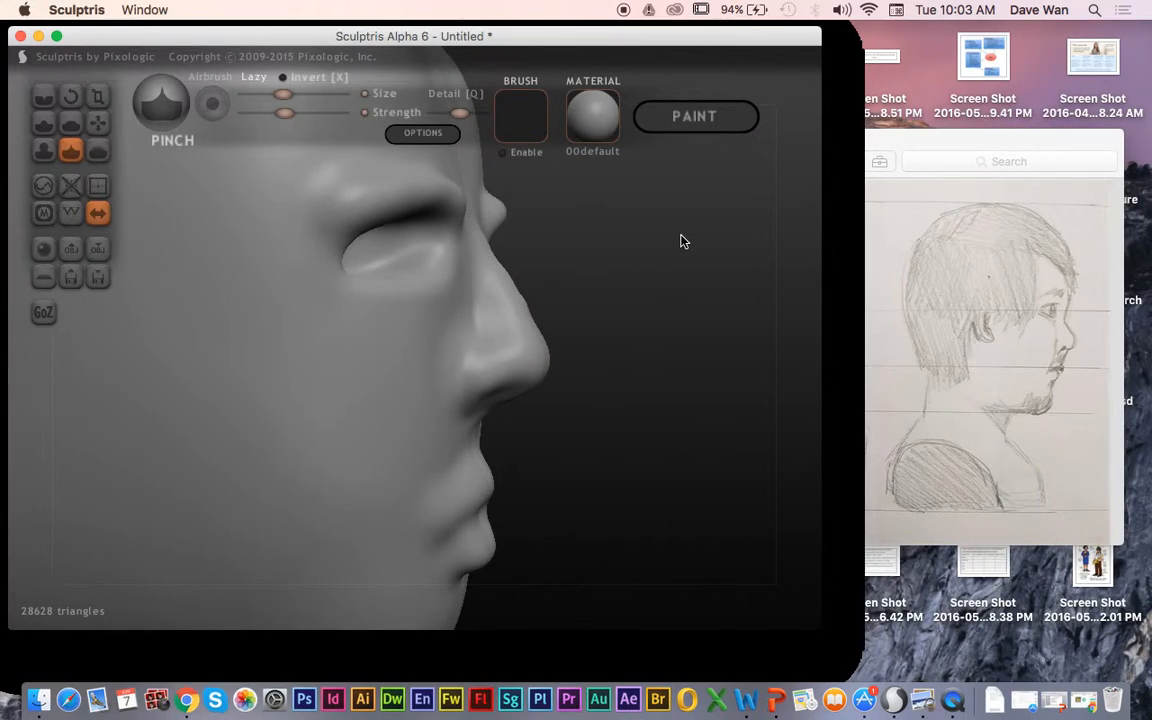
{"action": "key", "text": "super+z"}
{"action": "key", "text": "super+z"}
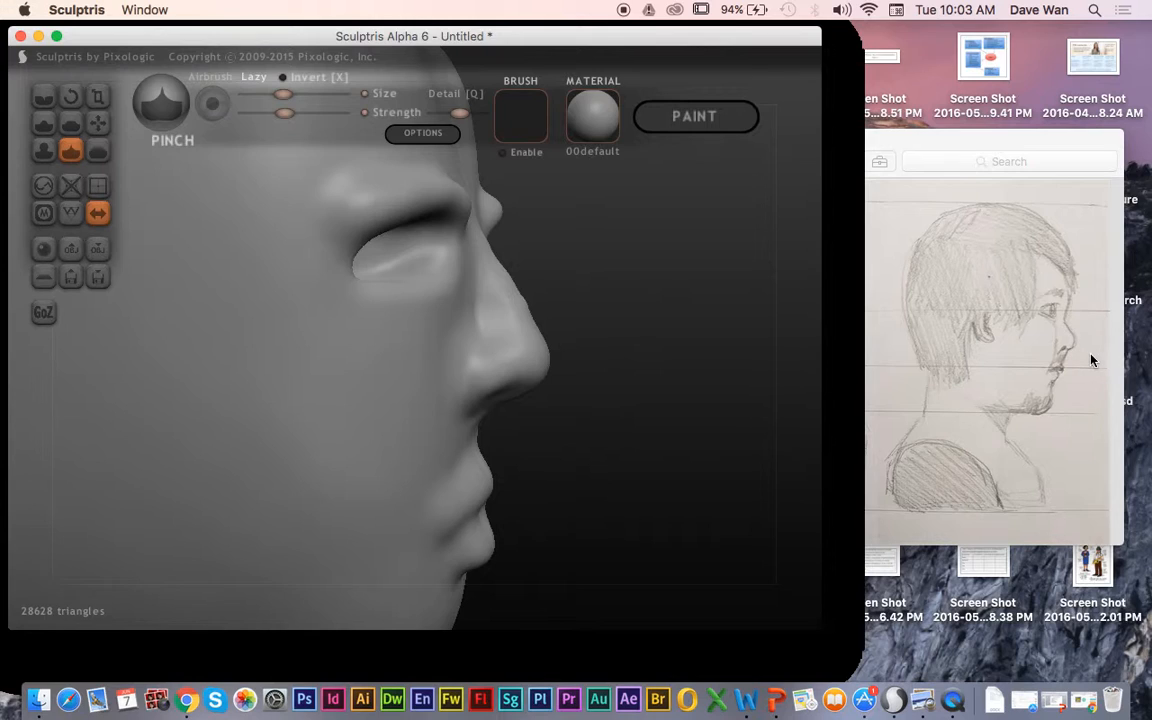
{"action": "key", "text": "super+z"}
{"action": "key", "text": "super+z"}
{"action": "key", "text": "super+z"}
{"action": "key", "text": "super+z"}
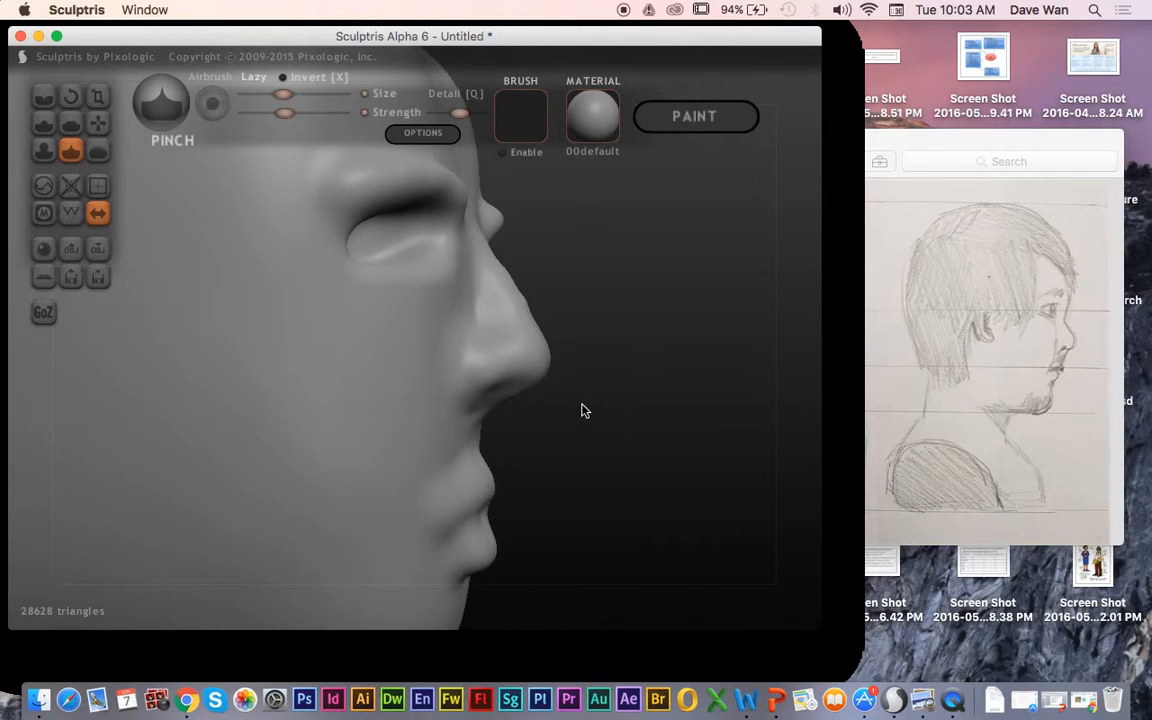
{"action": "key", "text": "super+z"}
Step: Reduce the Flatten brush size and flatten the area where the nostril meets the cheek
{"action": "left_click", "coordinate": [64, 117]}
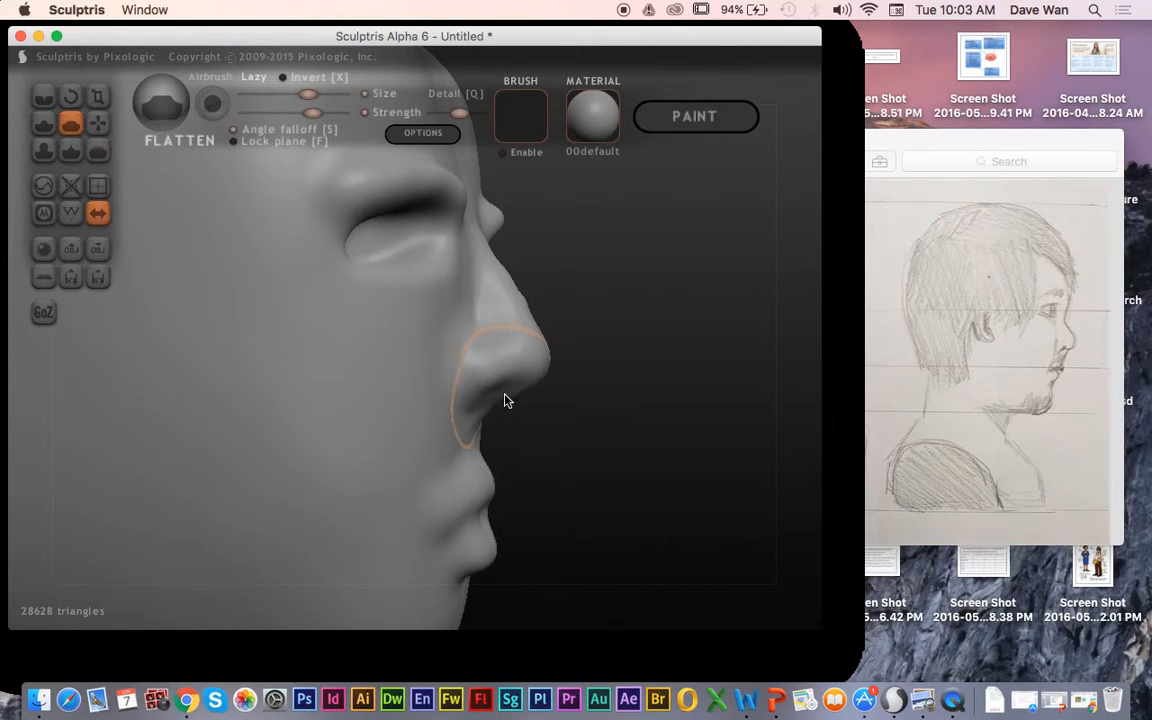
{"action": "key", "text": "space"}
{"action": "left_click_drag", "start_coordinate": [522, 314], "coordinate": [520, 348]}
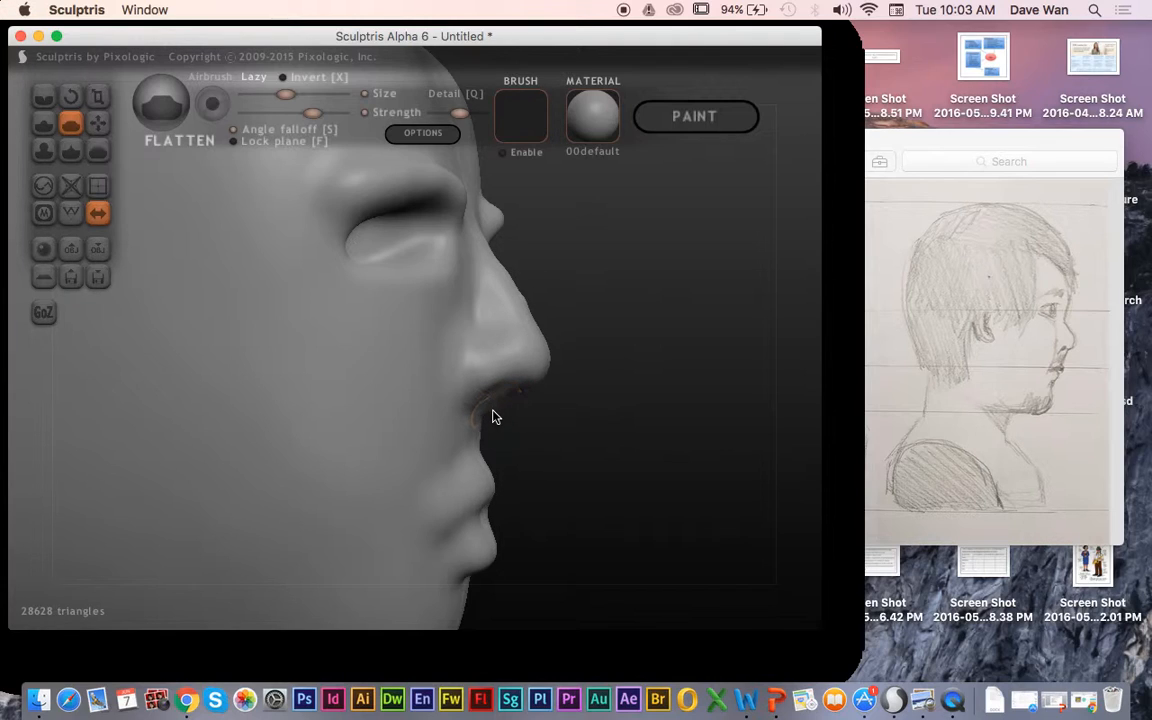
{"action": "left_click_drag", "start_coordinate": [591, 352], "coordinate": [607, 368]}
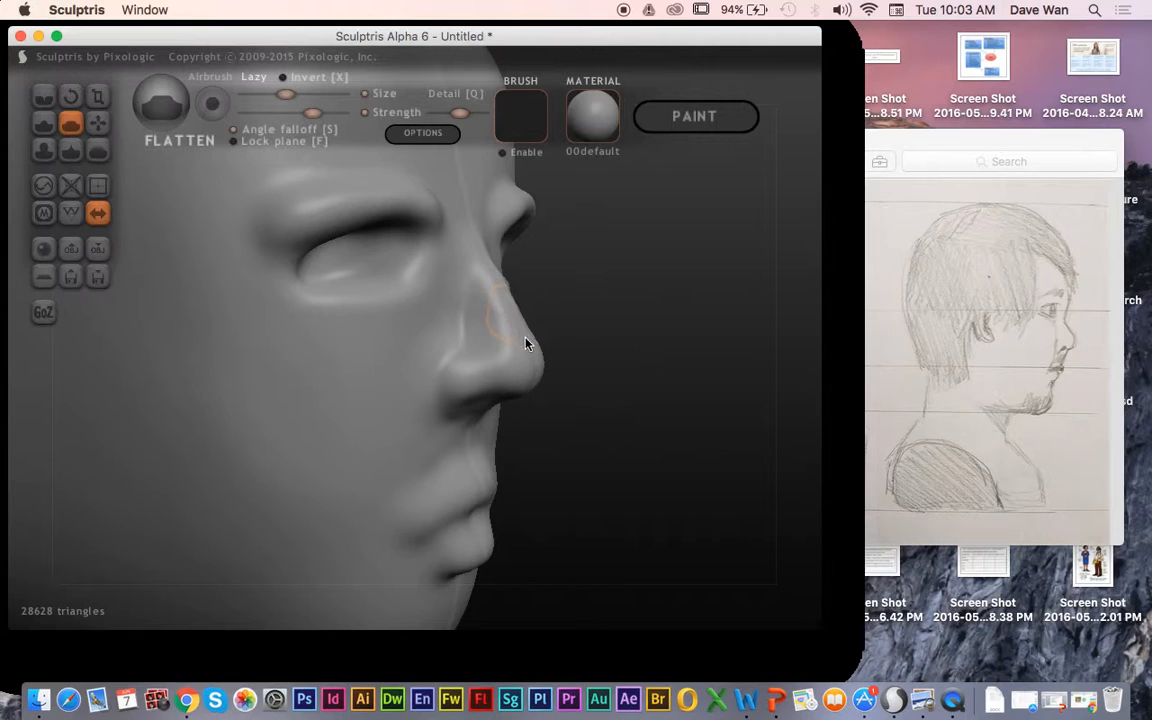
{"action": "mouse_move", "coordinate": [650, 399]}
{"action": "left_mouse_down"}
{"action": "mouse_move", "coordinate": [705, 388]}
{"action": "mouse_move", "coordinate": [673, 376]}
{"action": "left_mouse_up"}
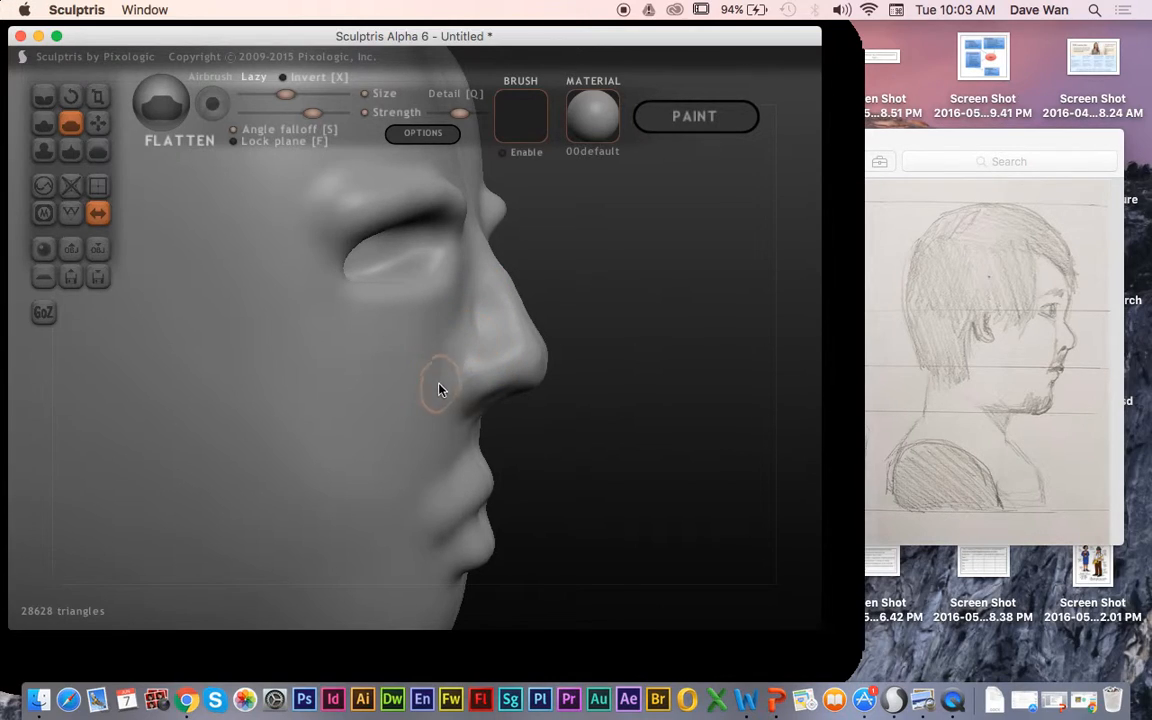
{"action": "mouse_move", "coordinate": [457, 401]}
{"action": "left_mouse_down"}
{"action": "mouse_move", "coordinate": [458, 421]}
{"action": "mouse_move", "coordinate": [444, 411]}
{"action": "left_mouse_up"}
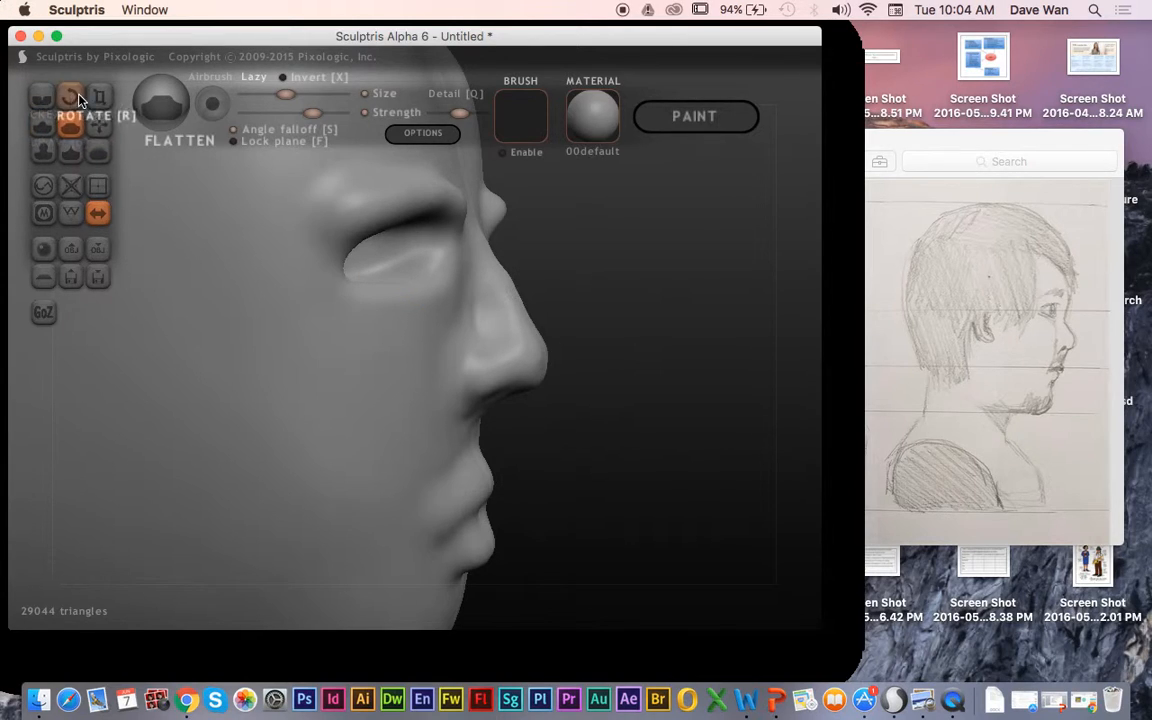
Step: Pinch the crease behind the nostril, from the base of the nose up along its wing
{"action": "left_click", "coordinate": [69, 149]}
{"action": "mouse_move", "coordinate": [474, 415]}
{"action": "left_mouse_down"}
{"action": "mouse_move", "coordinate": [447, 404]}
{"action": "mouse_move", "coordinate": [450, 363]}
{"action": "mouse_move", "coordinate": [468, 349]}
{"action": "left_mouse_up"}
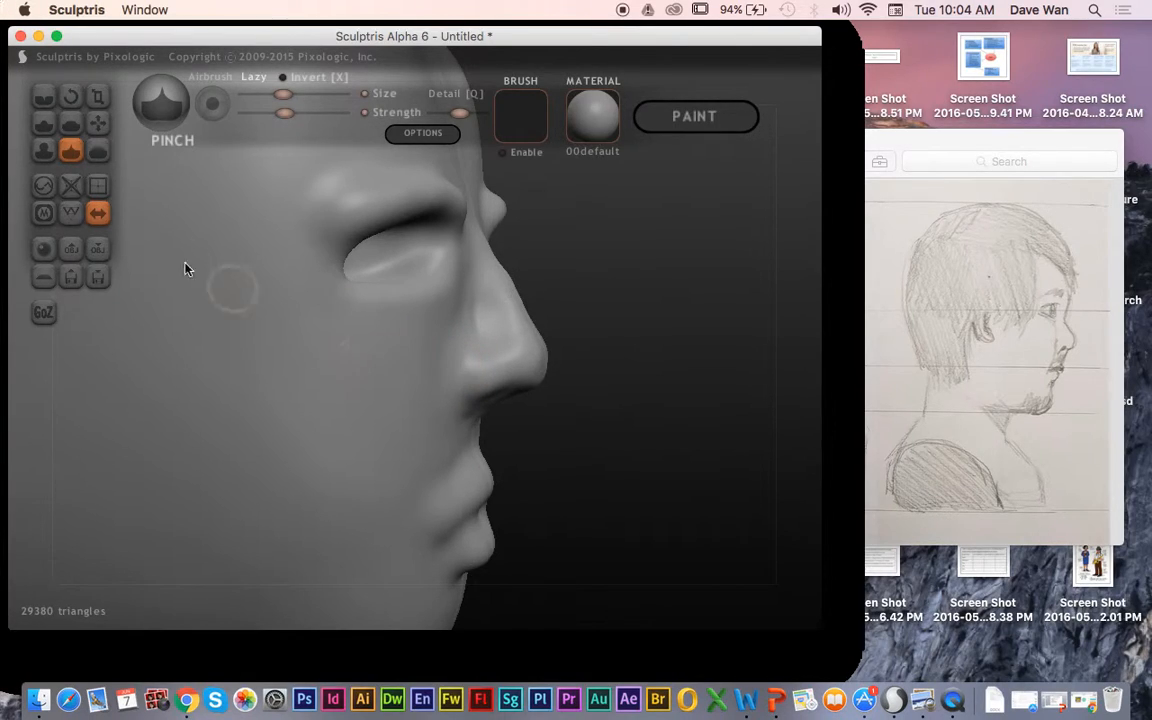
Step: Inflate the cheek beside the nostril, slightly enlarging the Inflate brush
{"action": "left_click", "coordinate": [44, 151]}
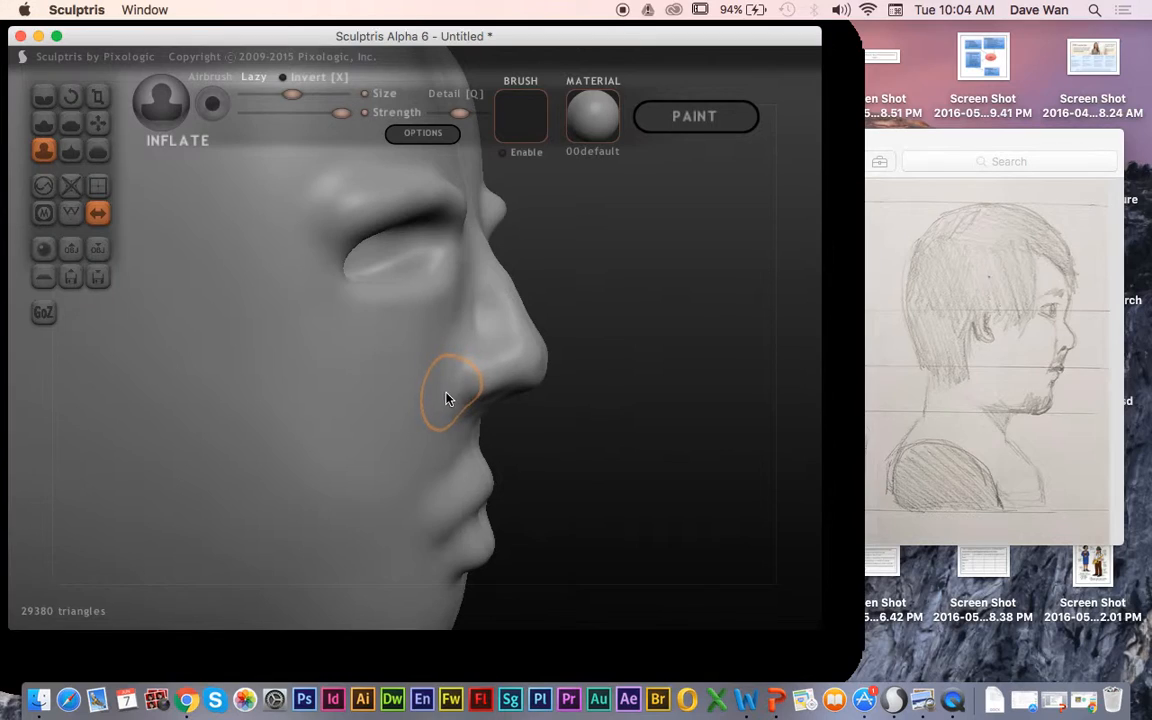
{"action": "key", "text": "space"}
{"action": "left_click_drag", "start_coordinate": [466, 317], "coordinate": [478, 301]}
{"action": "mouse_move", "coordinate": [438, 371]}
{"action": "left_mouse_down"}
{"action": "mouse_move", "coordinate": [427, 365]}
{"action": "mouse_move", "coordinate": [447, 369]}
{"action": "left_mouse_up"}
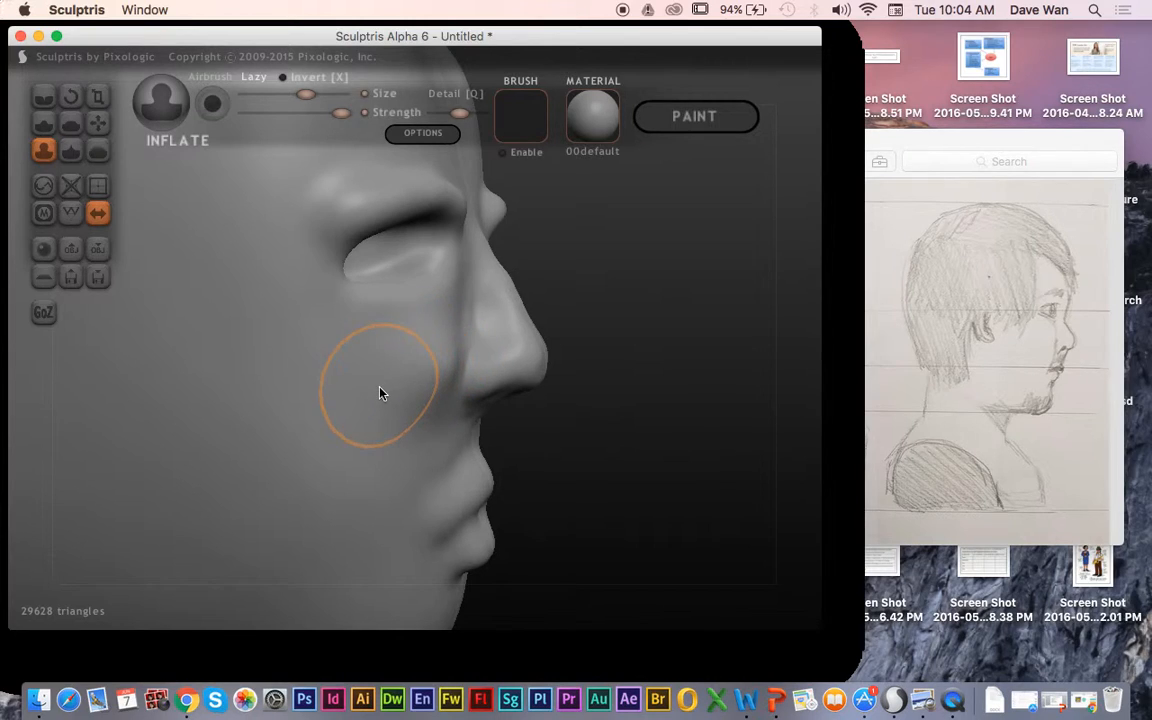
Step: Enlarge the Inflate brush further and puff out the cheek from below the eye down towards the mouth corner
{"action": "key", "text": "space"}
{"action": "mouse_move", "coordinate": [393, 309]}
{"action": "left_mouse_down"}
{"action": "mouse_move", "coordinate": [399, 296]}
{"action": "mouse_move", "coordinate": [401, 345]}
{"action": "left_mouse_up"}
{"action": "key", "text": "space"}
{"action": "left_click_drag", "start_coordinate": [405, 413], "coordinate": [339, 403]}
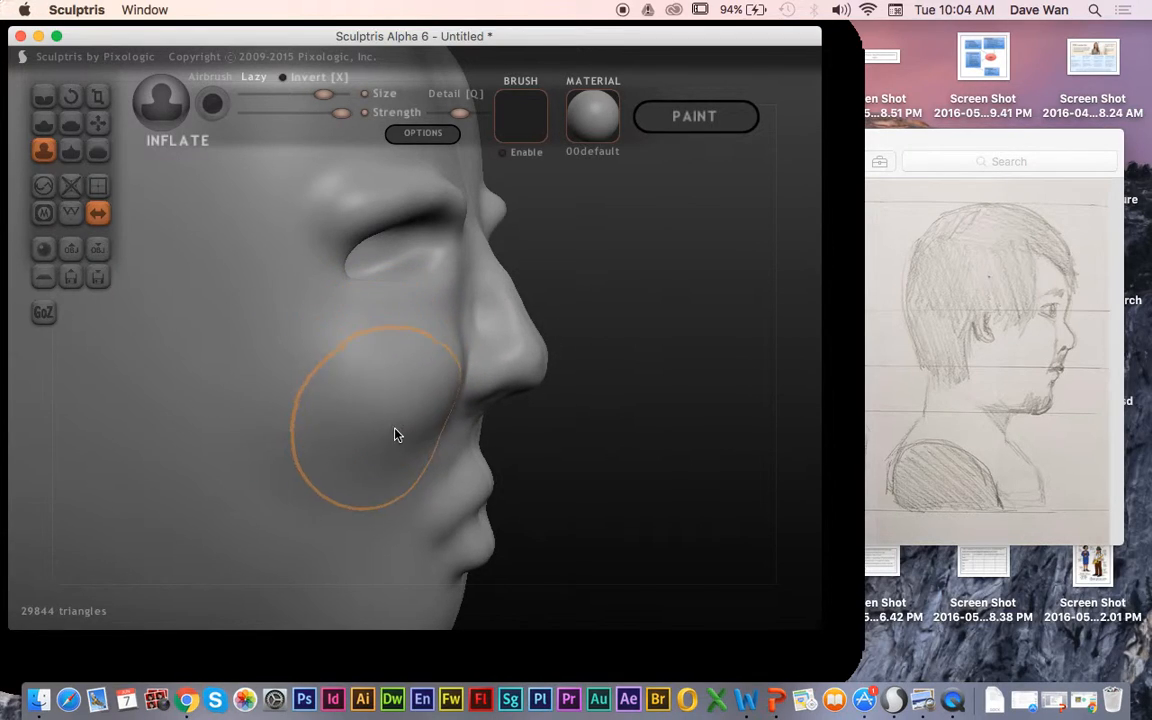
{"action": "mouse_move", "coordinate": [407, 447]}
{"action": "left_mouse_down"}
{"action": "mouse_move", "coordinate": [393, 517]}
{"action": "mouse_move", "coordinate": [401, 470]}
{"action": "left_mouse_up"}
Step: Inflate the cheek from the side profile, reducing the brush size for the area below the eye
{"action": "mouse_move", "coordinate": [562, 461]}
{"action": "left_mouse_down"}
{"action": "mouse_move", "coordinate": [684, 445]}
{"action": "mouse_move", "coordinate": [653, 443]}
{"action": "mouse_move", "coordinate": [669, 440]}
{"action": "left_mouse_up"}
{"action": "scroll", "coordinate": [674, 441], "scroll_direction": "down", "scroll_amount": 5}
{"action": "scroll", "coordinate": [674, 441], "scroll_direction": "up", "scroll_amount": 3}
{"action": "mouse_move", "coordinate": [444, 425]}
{"action": "left_mouse_down"}
{"action": "mouse_move", "coordinate": [406, 386]}
{"action": "mouse_move", "coordinate": [404, 406]}
{"action": "left_mouse_up"}
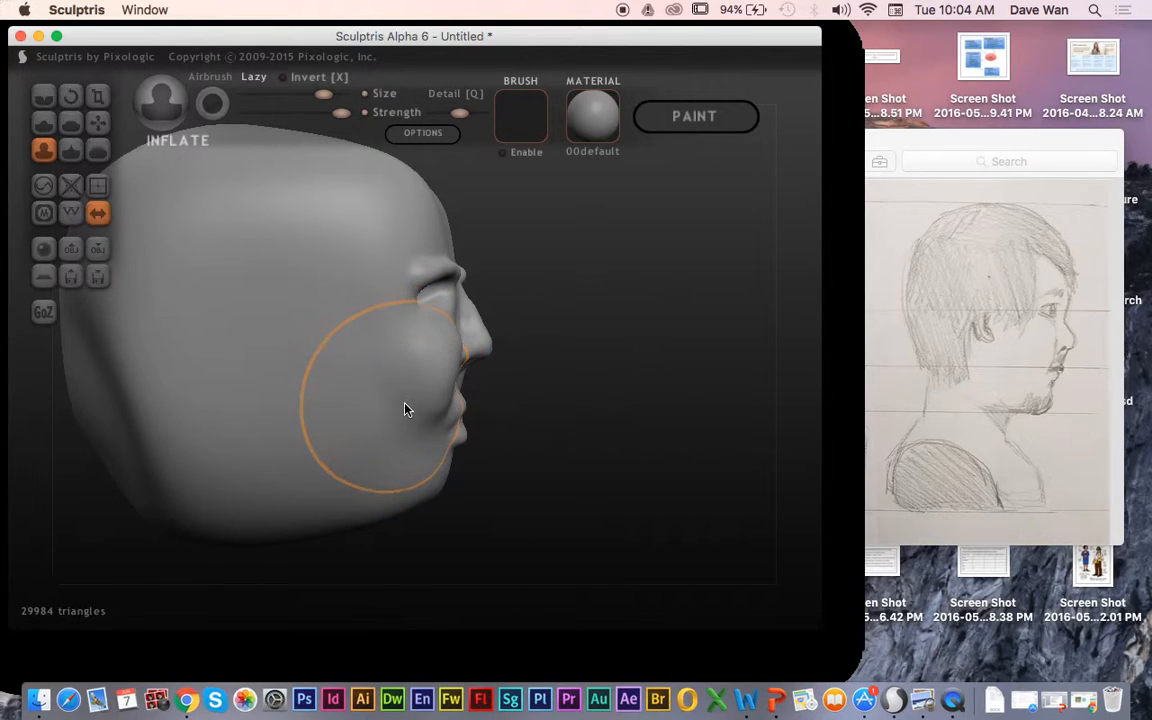
{"action": "key", "text": "space"}
{"action": "mouse_move", "coordinate": [515, 297]}
{"action": "left_mouse_down"}
{"action": "mouse_move", "coordinate": [391, 442]}
{"action": "mouse_move", "coordinate": [388, 370]}
{"action": "mouse_move", "coordinate": [395, 380]}
{"action": "left_mouse_up"}
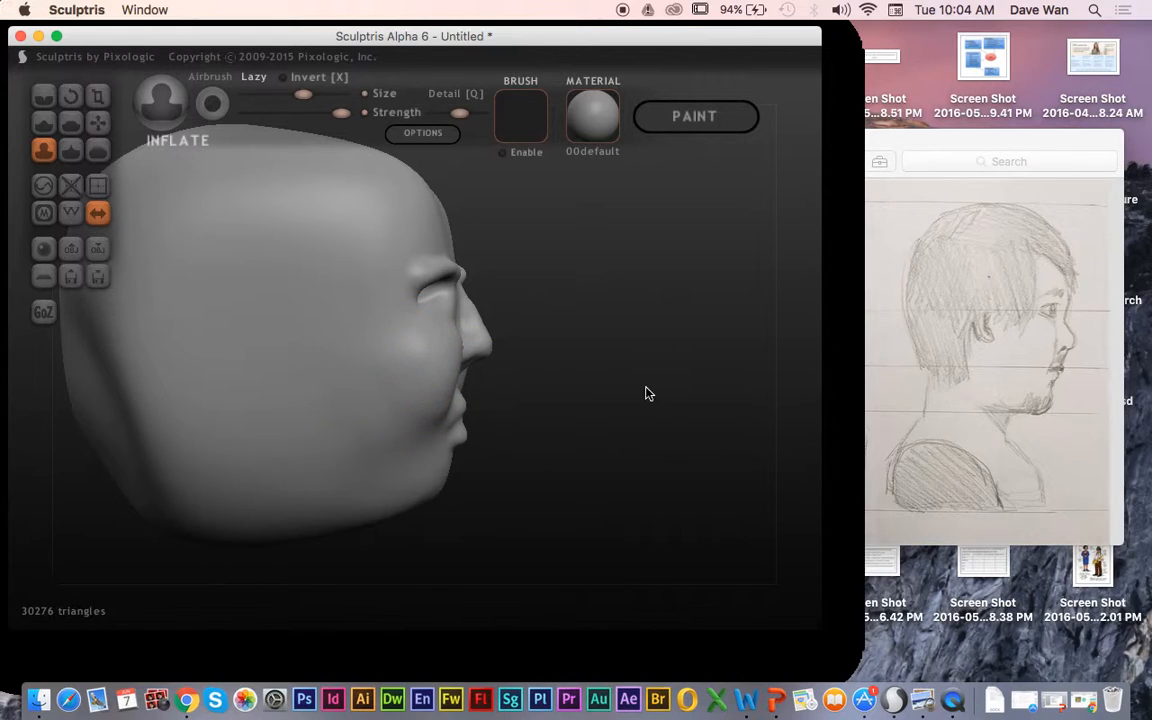
Step: Face the sculpt frontally, choose the Grab brush, and move the reference sketch window to show its front-view drawing alongside
{"action": "mouse_move", "coordinate": [666, 396]}
{"action": "left_mouse_down"}
{"action": "mouse_move", "coordinate": [509, 411]}
{"action": "mouse_move", "coordinate": [545, 410]}
{"action": "mouse_move", "coordinate": [522, 408]}
{"action": "left_mouse_up"}
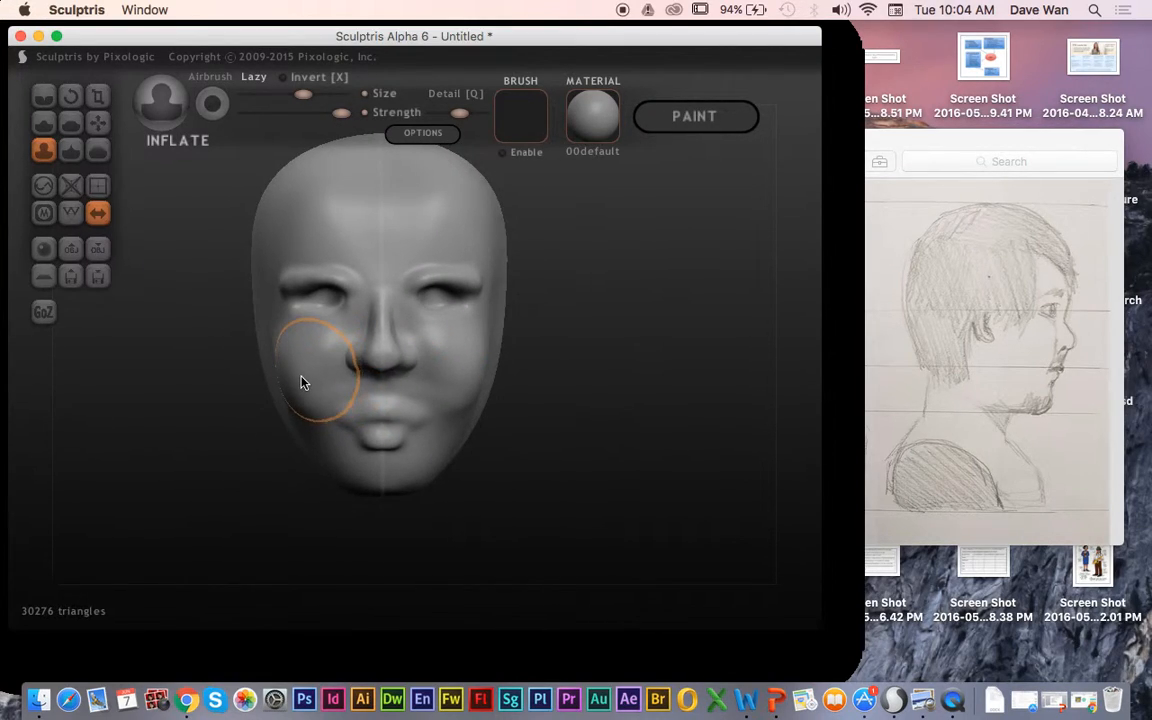
{"action": "left_click", "coordinate": [92, 130]}
{"action": "left_click", "coordinate": [984, 387]}
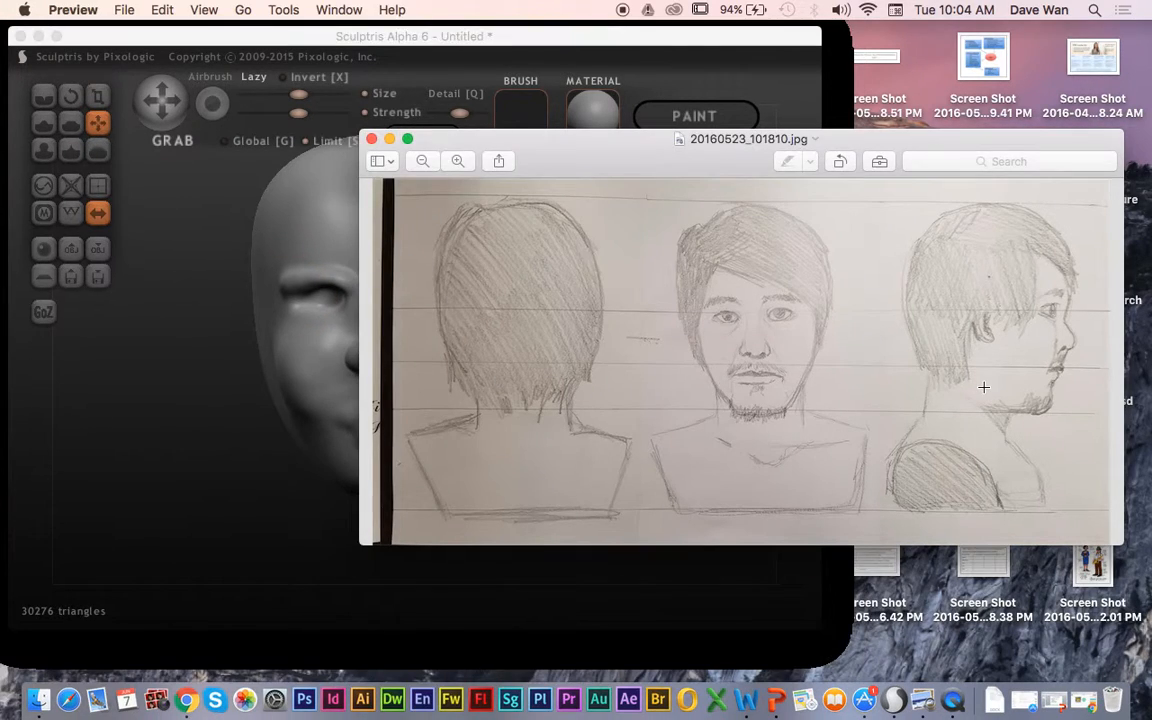
{"action": "left_click", "coordinate": [229, 398]}
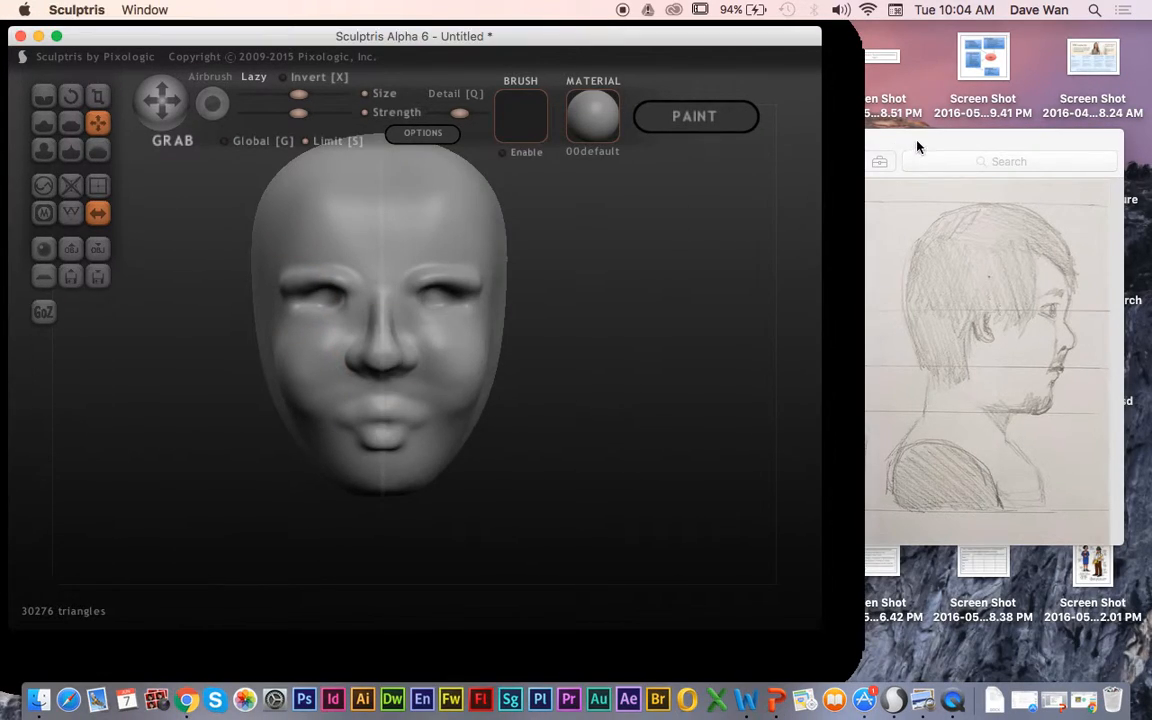
{"action": "left_click", "coordinate": [918, 147]}
{"action": "left_click", "coordinate": [198, 388]}
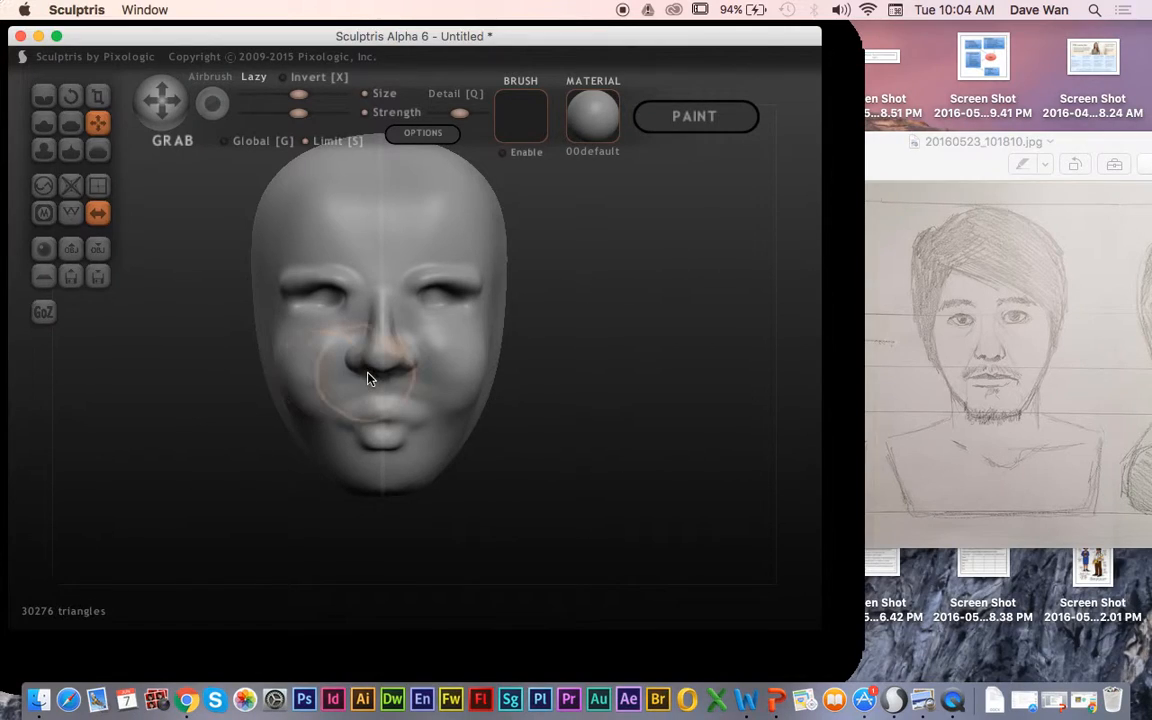
Step: Reshape the outer cheeks and the sides of the jaw with the Grab brush, following the front-view sketch
{"action": "mouse_move", "coordinate": [275, 350]}
{"action": "left_mouse_down"}
{"action": "mouse_move", "coordinate": [257, 345]}
{"action": "mouse_move", "coordinate": [268, 346]}
{"action": "left_mouse_up"}
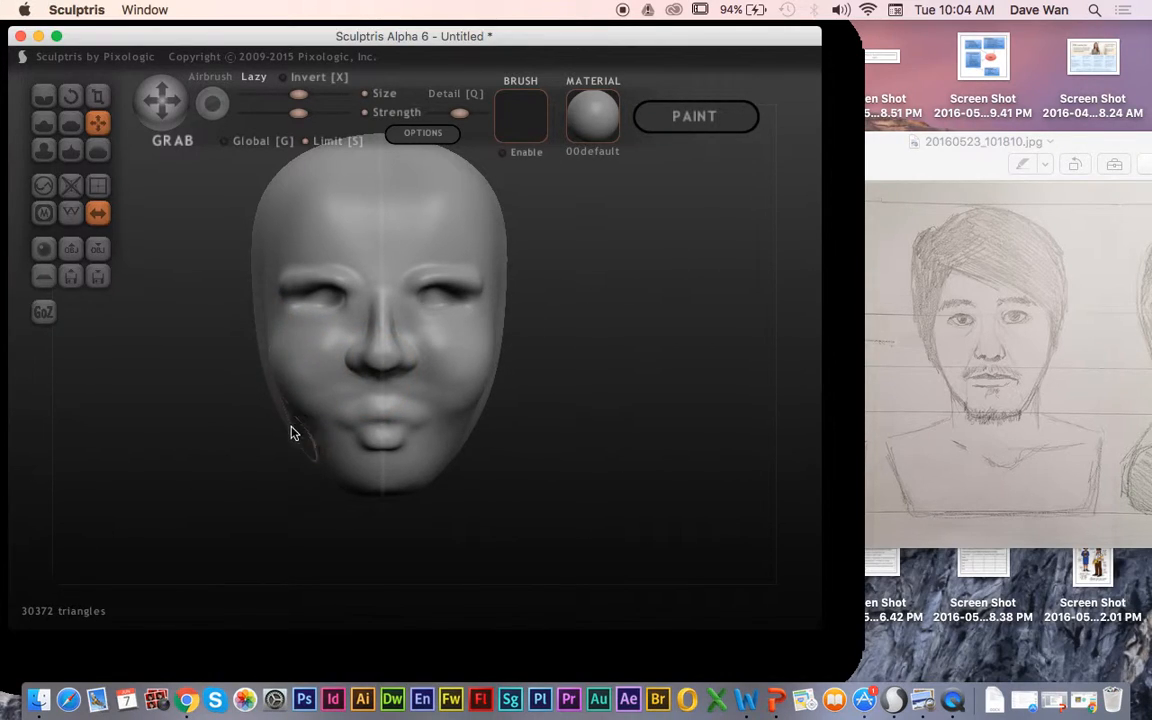
{"action": "mouse_move", "coordinate": [298, 432]}
{"action": "left_mouse_down"}
{"action": "mouse_move", "coordinate": [291, 442]}
{"action": "mouse_move", "coordinate": [291, 429]}
{"action": "left_mouse_up"}
{"action": "left_click_drag", "start_coordinate": [305, 369], "coordinate": [309, 365]}
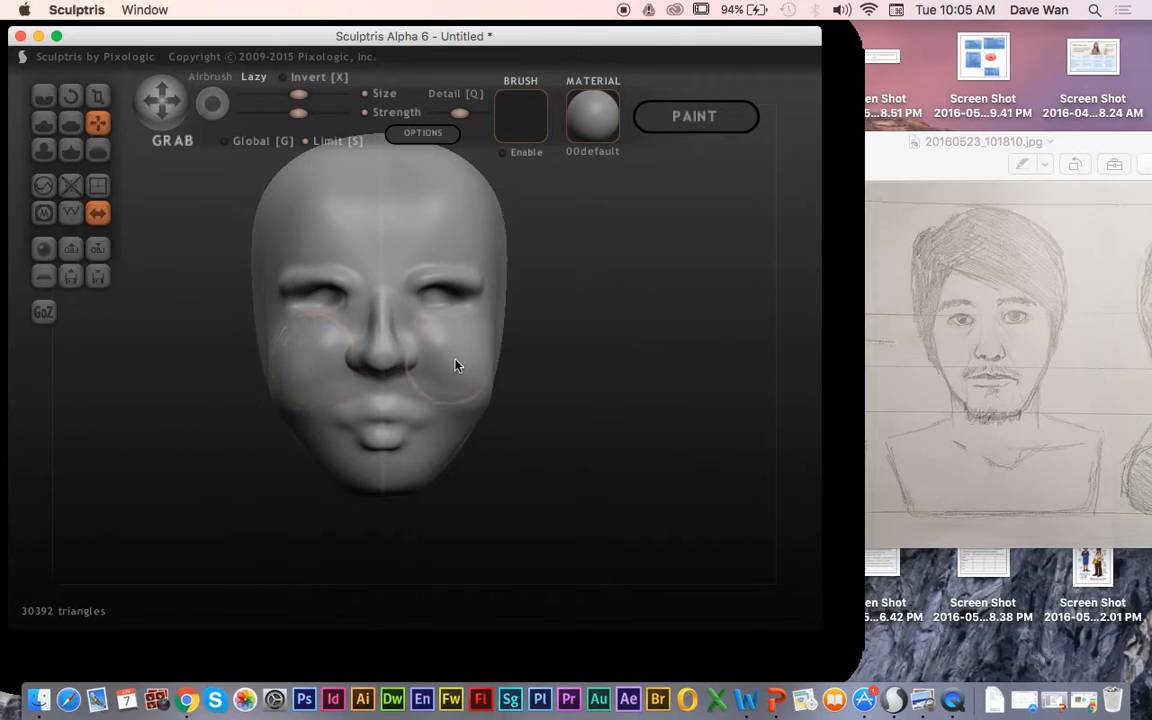
{"action": "mouse_move", "coordinate": [476, 351]}
{"action": "left_mouse_down"}
{"action": "mouse_move", "coordinate": [492, 343]}
{"action": "mouse_move", "coordinate": [478, 354]}
{"action": "left_mouse_up"}
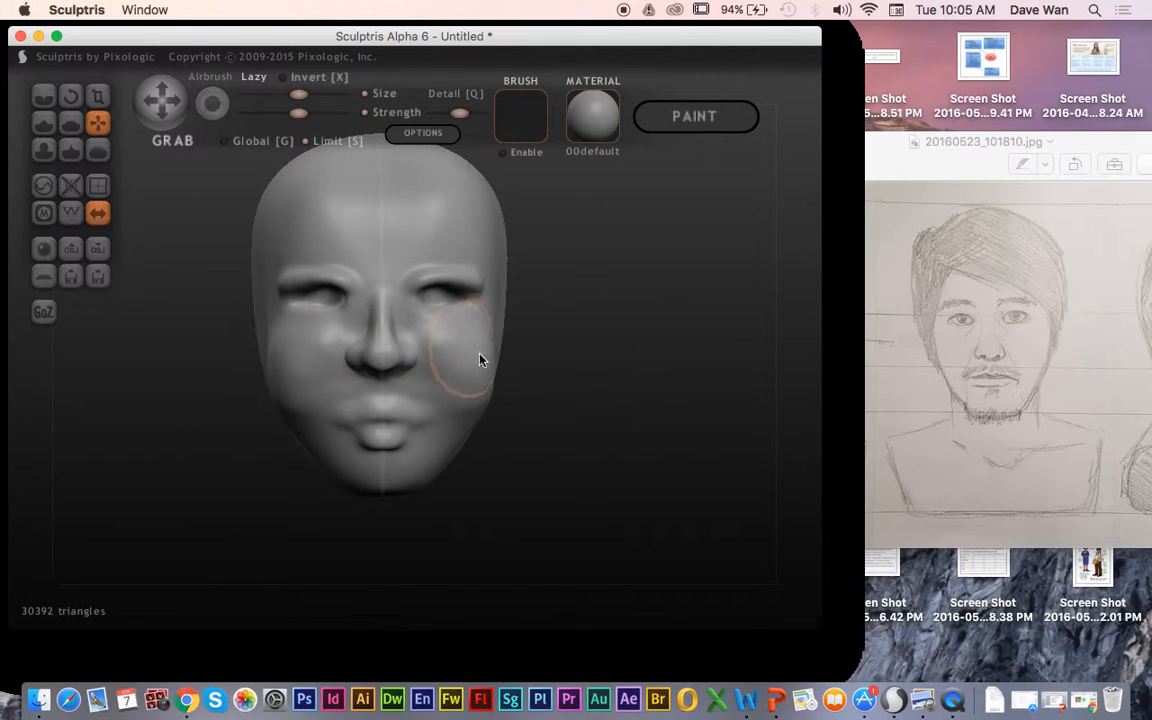
{"action": "left_click_drag", "start_coordinate": [460, 428], "coordinate": [452, 428]}
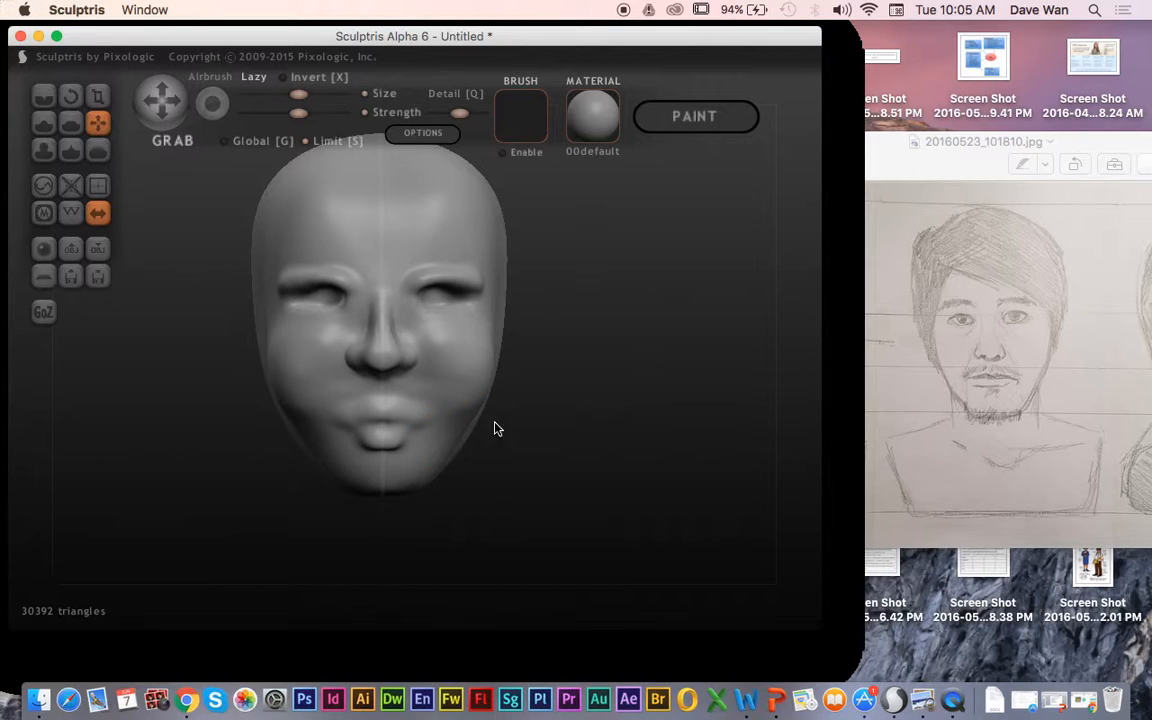
Step: Enlarge the Grab brush and push the sides of the cheeks and jaw inward to slim the lower face
{"action": "mouse_move", "coordinate": [510, 355]}
{"action": "left_mouse_down"}
{"action": "mouse_move", "coordinate": [548, 388]}
{"action": "mouse_move", "coordinate": [541, 382]}
{"action": "left_mouse_up"}
{"action": "key", "text": "space"}
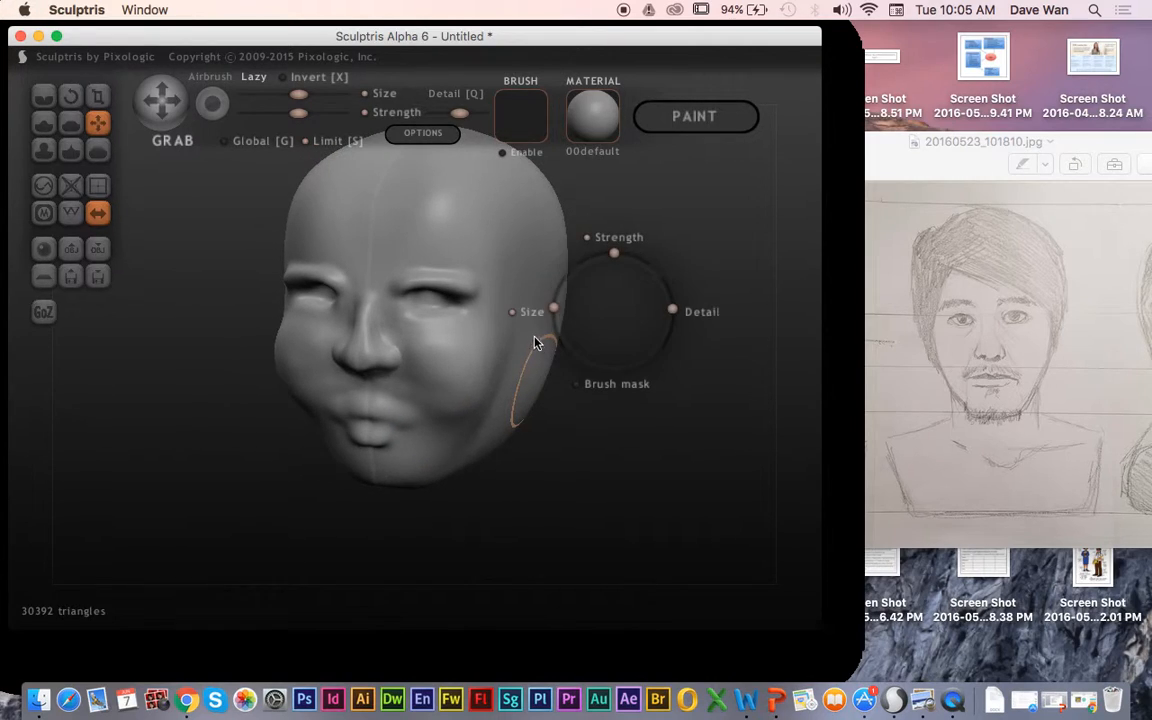
{"action": "left_click_drag", "start_coordinate": [555, 304], "coordinate": [558, 288]}
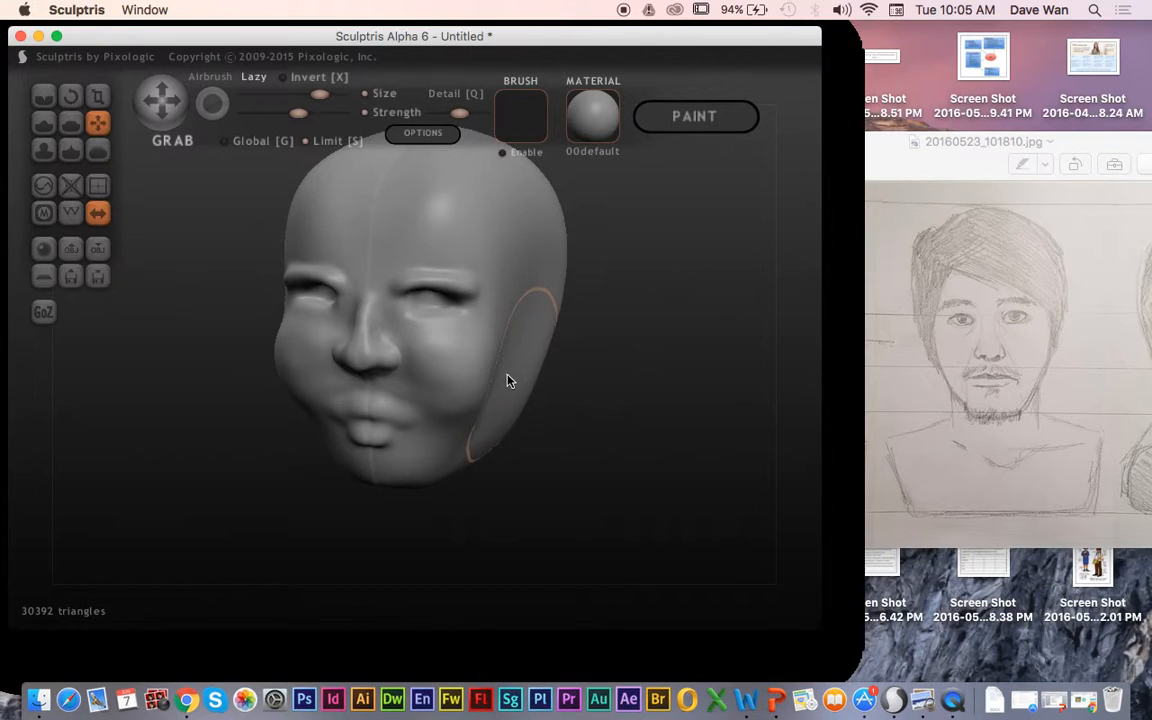
{"action": "mouse_move", "coordinate": [560, 382]}
{"action": "left_mouse_down"}
{"action": "mouse_move", "coordinate": [643, 383]}
{"action": "mouse_move", "coordinate": [603, 382]}
{"action": "left_mouse_up"}
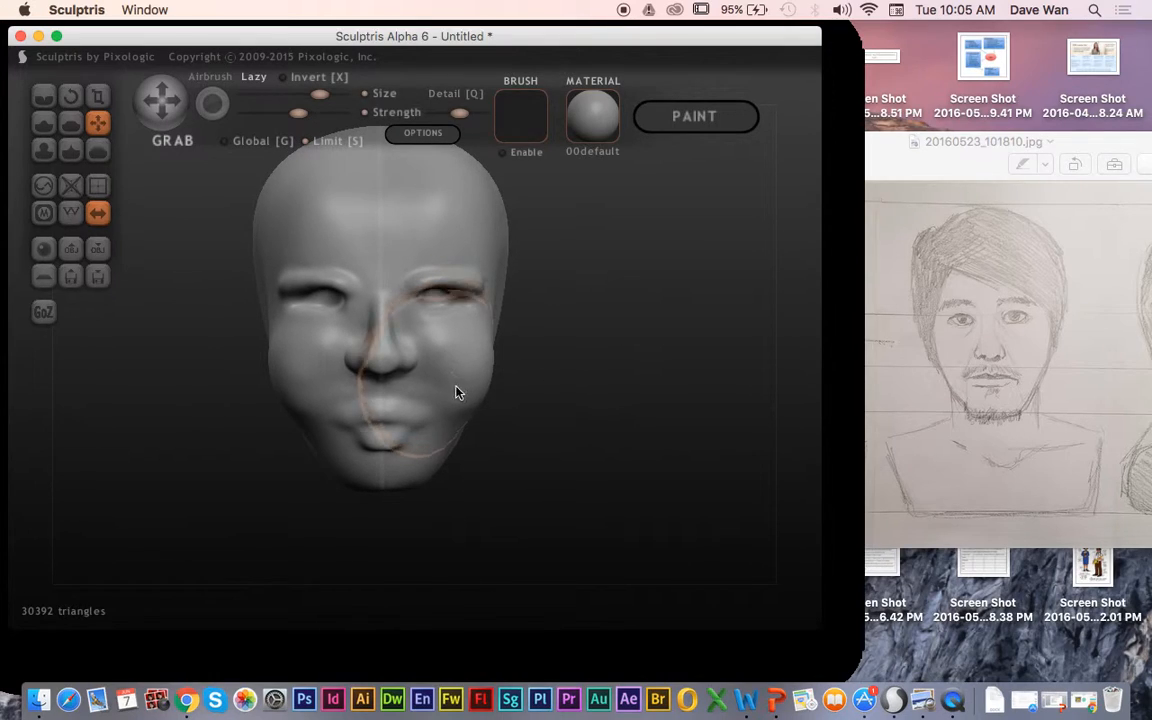
{"action": "key", "text": "space"}
{"action": "left_click_drag", "start_coordinate": [501, 301], "coordinate": [502, 316]}
{"action": "mouse_move", "coordinate": [489, 387]}
{"action": "left_mouse_down"}
{"action": "mouse_move", "coordinate": [477, 376]}
{"action": "mouse_move", "coordinate": [485, 366]}
{"action": "mouse_move", "coordinate": [474, 368]}
{"action": "left_mouse_up"}
{"action": "mouse_move", "coordinate": [588, 384]}
{"action": "left_mouse_down"}
{"action": "mouse_move", "coordinate": [743, 382]}
{"action": "mouse_move", "coordinate": [603, 377]}
{"action": "left_mouse_up"}
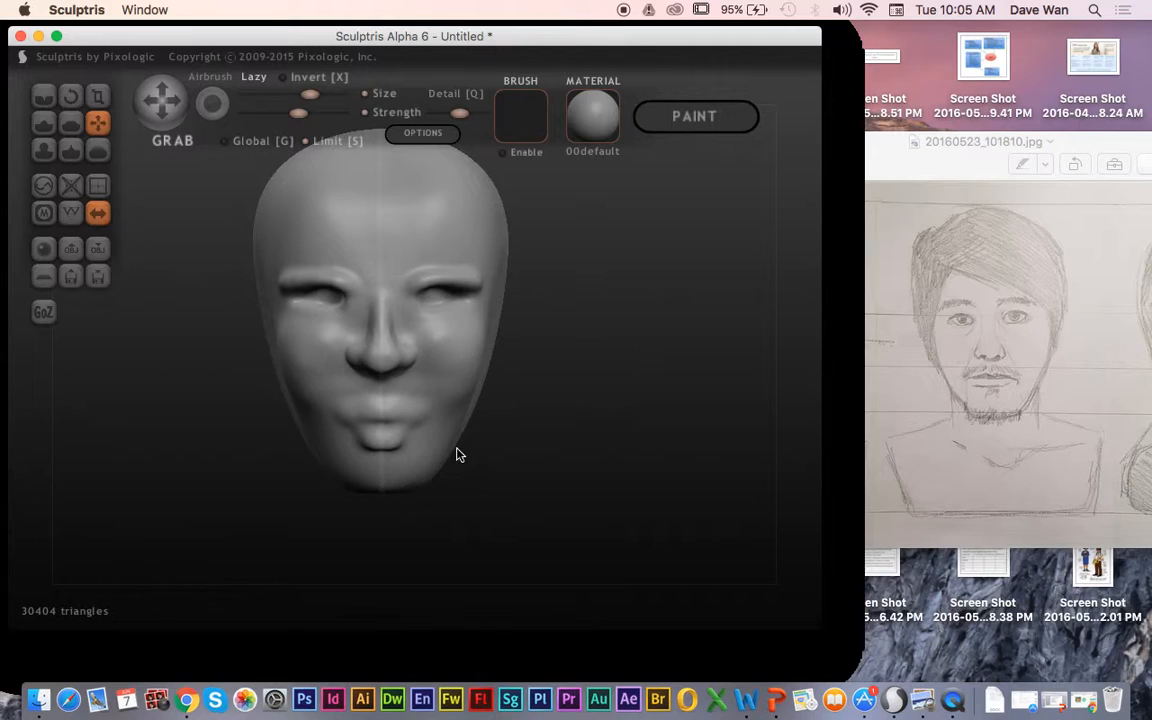
Step: Reduce the Grab brush size and adjust the jawline beside the chin
{"action": "key", "text": "space"}
{"action": "left_click_drag", "start_coordinate": [463, 363], "coordinate": [462, 384]}
{"action": "key", "text": "space"}
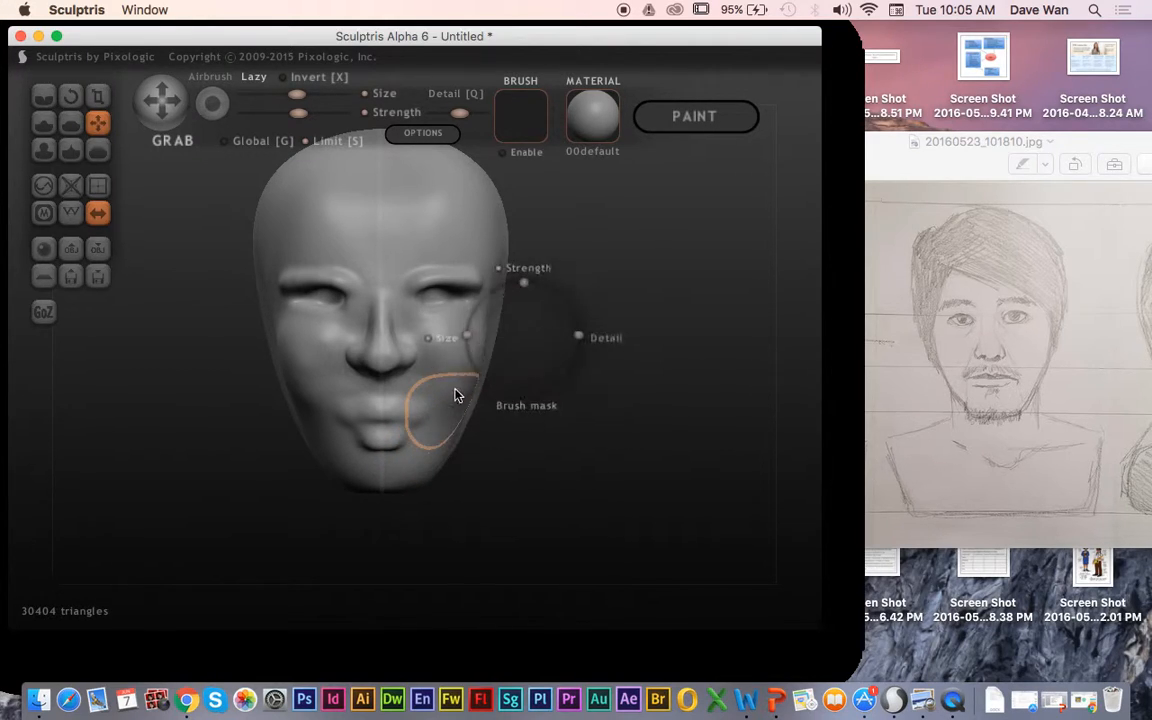
{"action": "left_click_drag", "start_coordinate": [448, 440], "coordinate": [457, 454]}
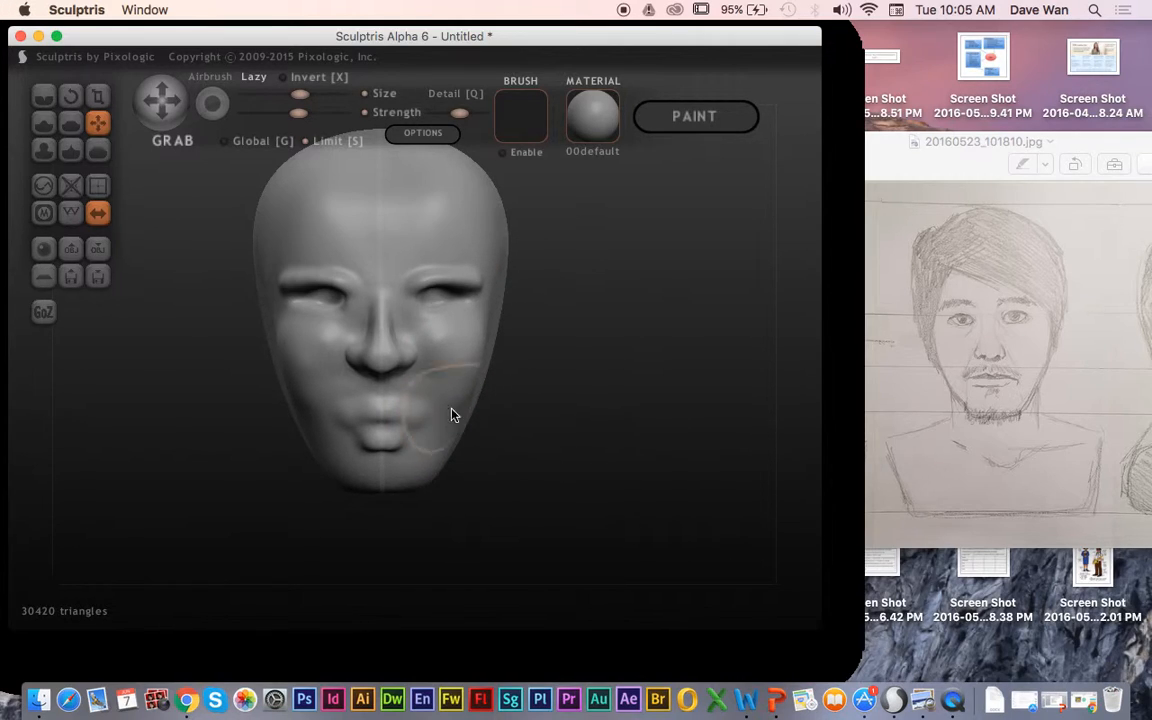
Step: Enlarge the Grab brush slightly and reshape the mouth, raising the lower lip and widening the lips
{"action": "left_click", "coordinate": [42, 94]}
{"action": "scroll", "coordinate": [542, 445], "scroll_direction": "down", "scroll_amount": 5}
{"action": "scroll", "coordinate": [542, 446], "scroll_direction": "up", "scroll_amount": 5}
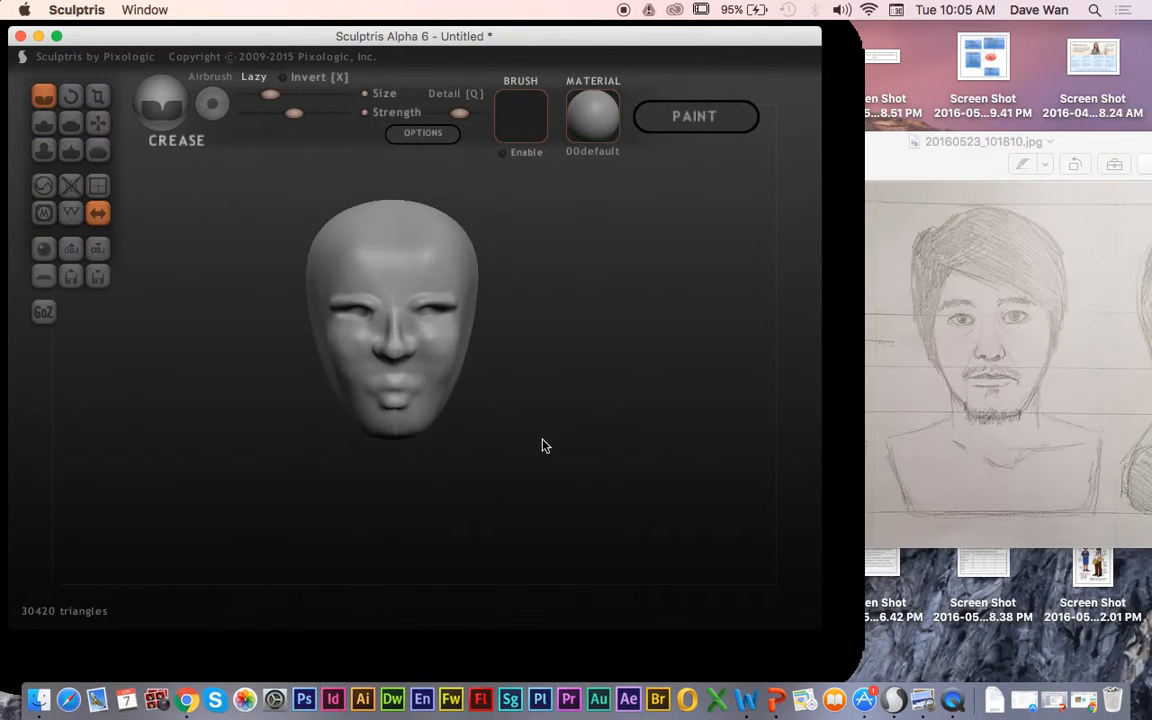
{"action": "scroll", "coordinate": [540, 447], "scroll_direction": "up", "scroll_amount": 2}
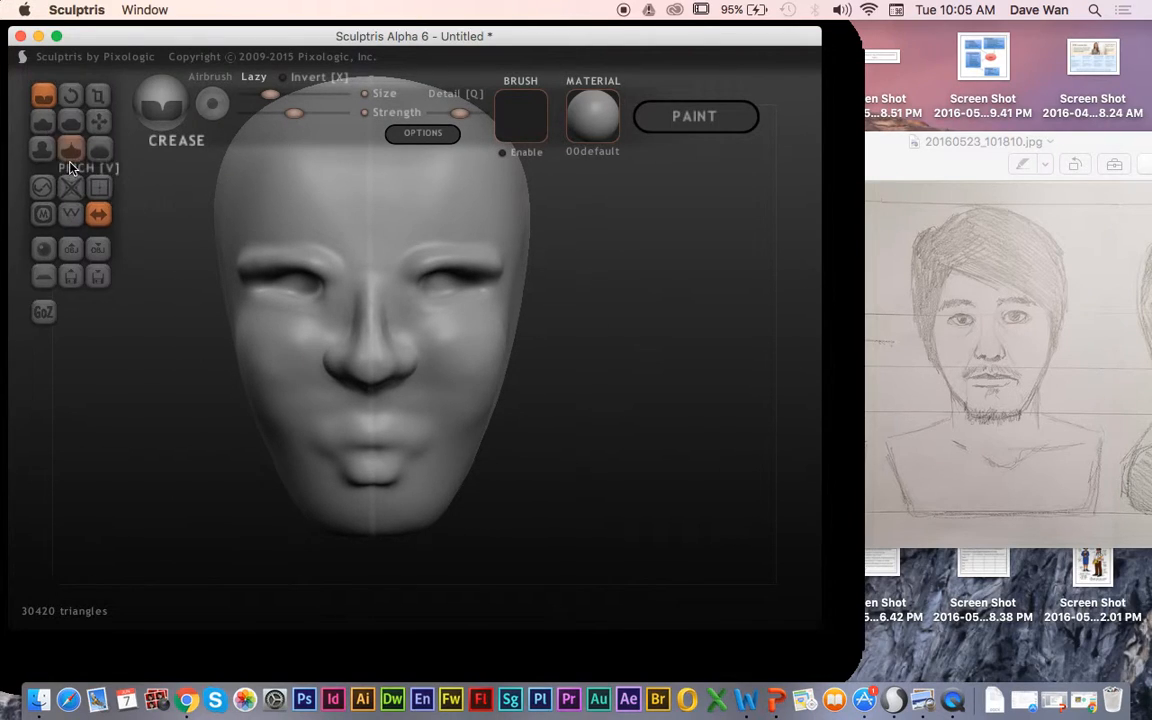
{"action": "left_click", "coordinate": [97, 121]}
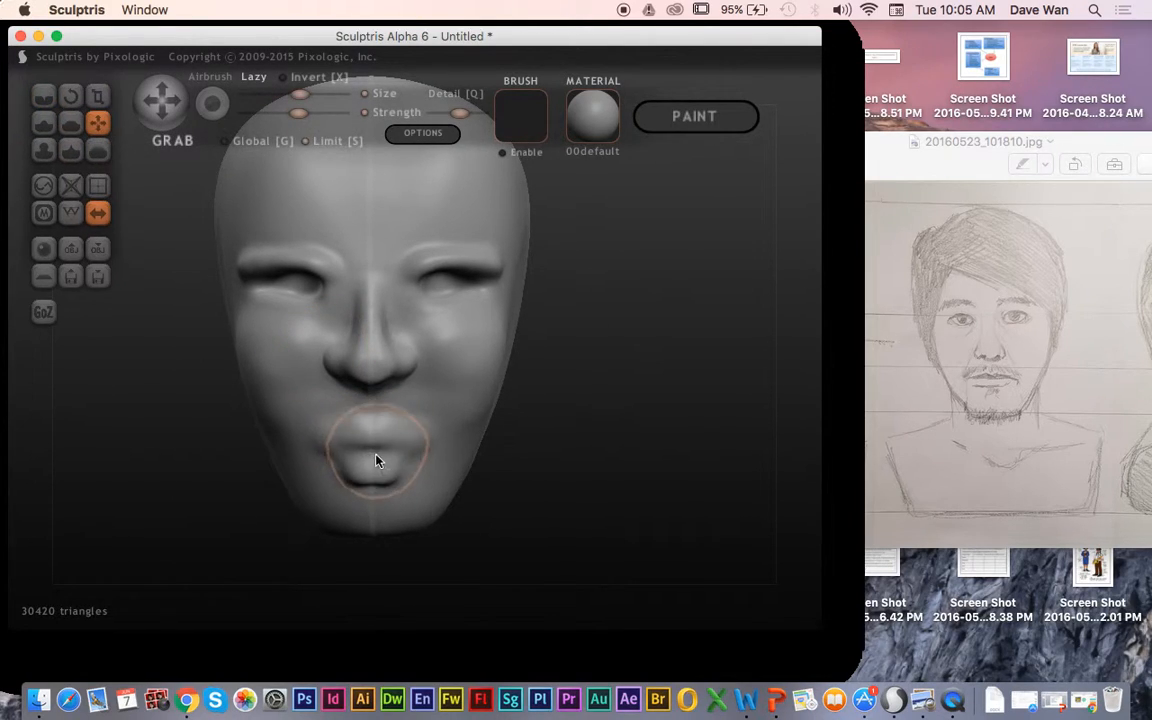
{"action": "key", "text": "space"}
{"action": "left_click_drag", "start_coordinate": [453, 369], "coordinate": [456, 359]}
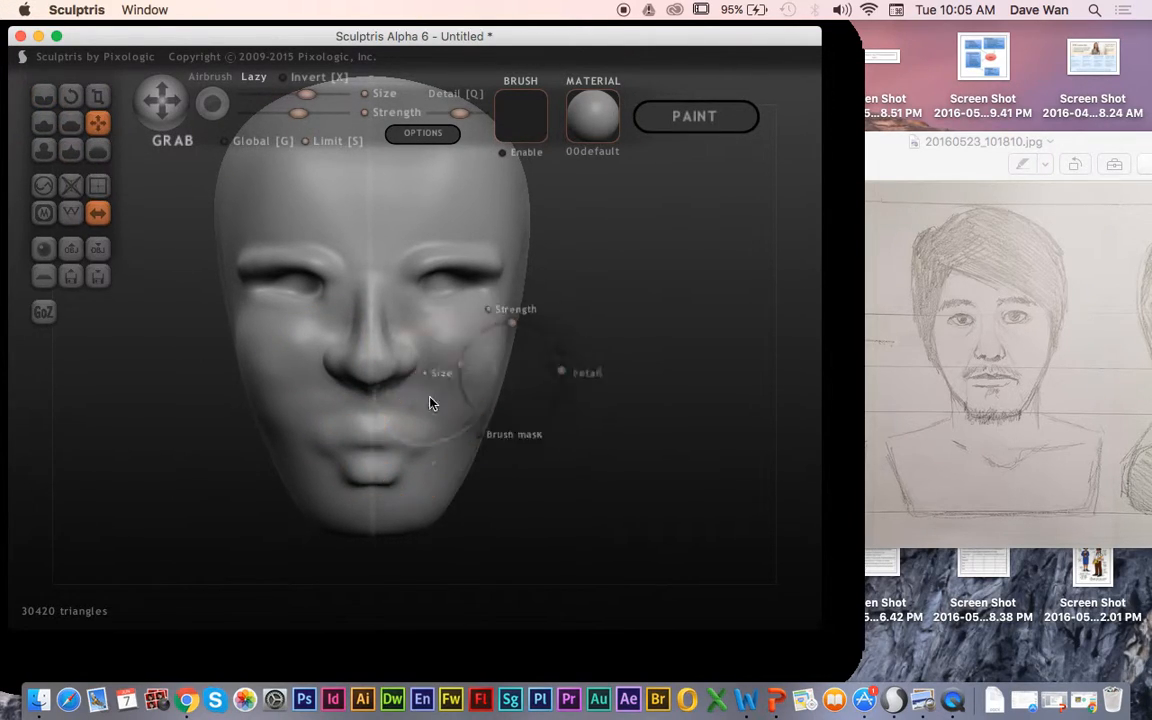
{"action": "mouse_move", "coordinate": [378, 472]}
{"action": "left_mouse_down"}
{"action": "mouse_move", "coordinate": [380, 455]}
{"action": "mouse_move", "coordinate": [445, 445]}
{"action": "mouse_move", "coordinate": [434, 446]}
{"action": "left_mouse_up"}
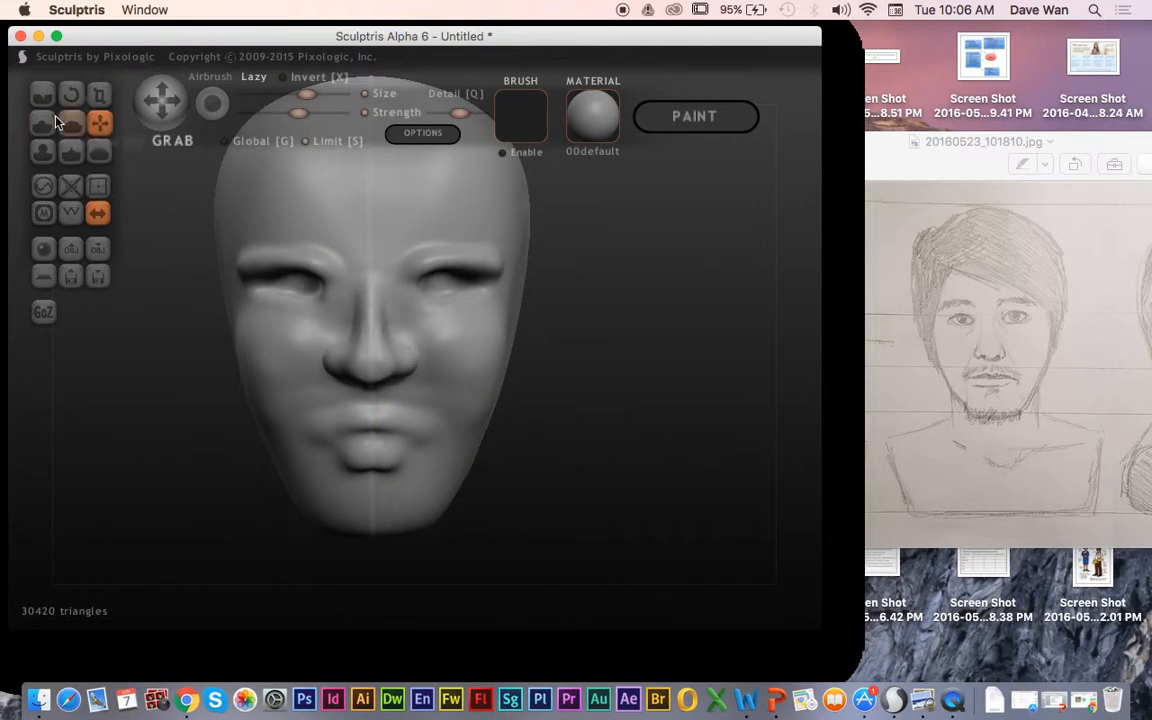
Step: Crease the outlines of both lips out to the corners of the mouth
{"action": "left_click", "coordinate": [41, 91]}
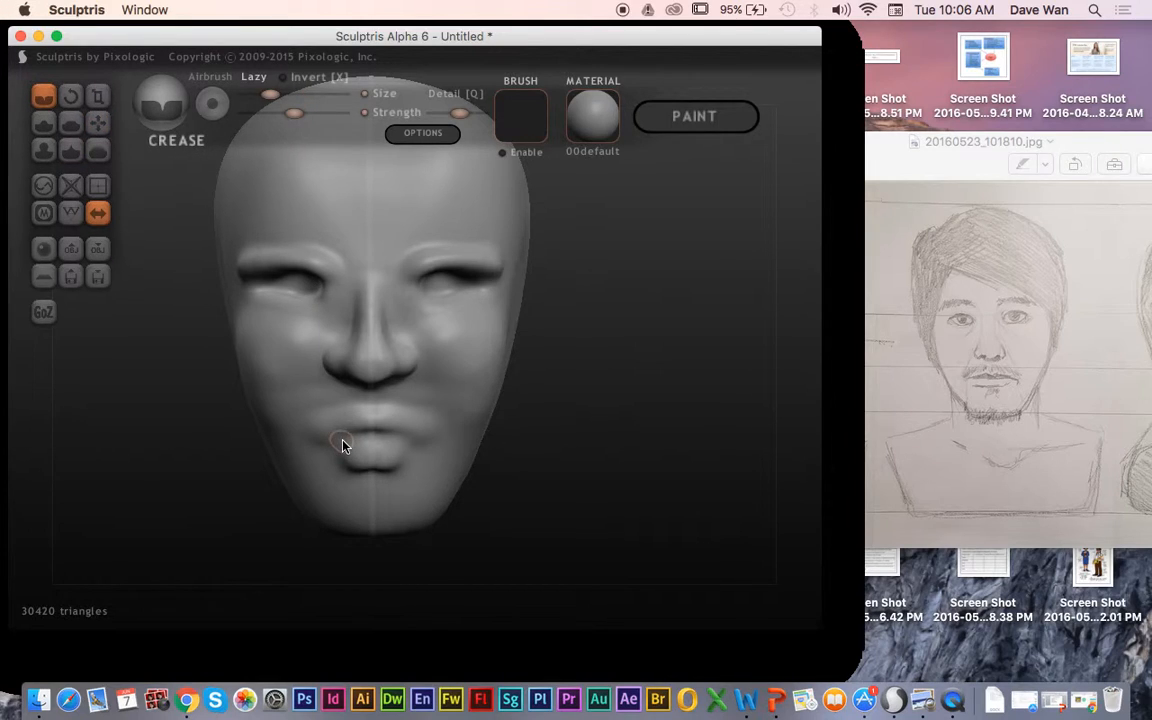
{"action": "mouse_move", "coordinate": [340, 447]}
{"action": "left_mouse_down"}
{"action": "mouse_move", "coordinate": [411, 440]}
{"action": "mouse_move", "coordinate": [336, 451]}
{"action": "mouse_move", "coordinate": [389, 444]}
{"action": "mouse_move", "coordinate": [399, 406]}
{"action": "mouse_move", "coordinate": [434, 436]}
{"action": "mouse_move", "coordinate": [366, 416]}
{"action": "mouse_move", "coordinate": [427, 428]}
{"action": "mouse_move", "coordinate": [405, 469]}
{"action": "mouse_move", "coordinate": [352, 470]}
{"action": "mouse_move", "coordinate": [414, 463]}
{"action": "left_mouse_up"}
Step: Pinch the contours of both lips with a smaller brush, and crease the line where the lips meet
{"action": "left_click", "coordinate": [70, 149]}
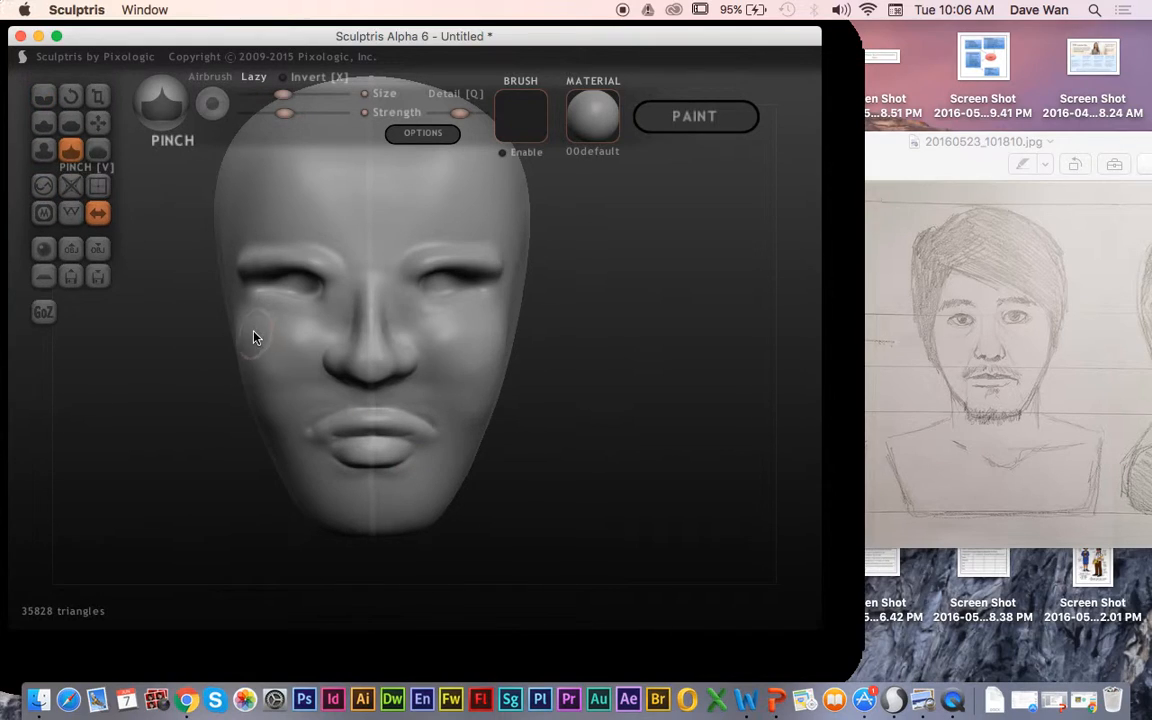
{"action": "mouse_move", "coordinate": [309, 424]}
{"action": "left_mouse_down"}
{"action": "mouse_move", "coordinate": [375, 401]}
{"action": "mouse_move", "coordinate": [435, 411]}
{"action": "mouse_move", "coordinate": [447, 429]}
{"action": "mouse_move", "coordinate": [420, 450]}
{"action": "mouse_move", "coordinate": [327, 440]}
{"action": "mouse_move", "coordinate": [267, 357]}
{"action": "left_mouse_up"}
{"action": "key", "text": "ctrl+z"}
{"action": "key", "text": "space"}
{"action": "left_click_drag", "start_coordinate": [372, 201], "coordinate": [364, 217]}
{"action": "mouse_move", "coordinate": [337, 453]}
{"action": "left_mouse_down"}
{"action": "mouse_move", "coordinate": [331, 445]}
{"action": "mouse_move", "coordinate": [427, 447]}
{"action": "mouse_move", "coordinate": [403, 441]}
{"action": "left_mouse_up"}
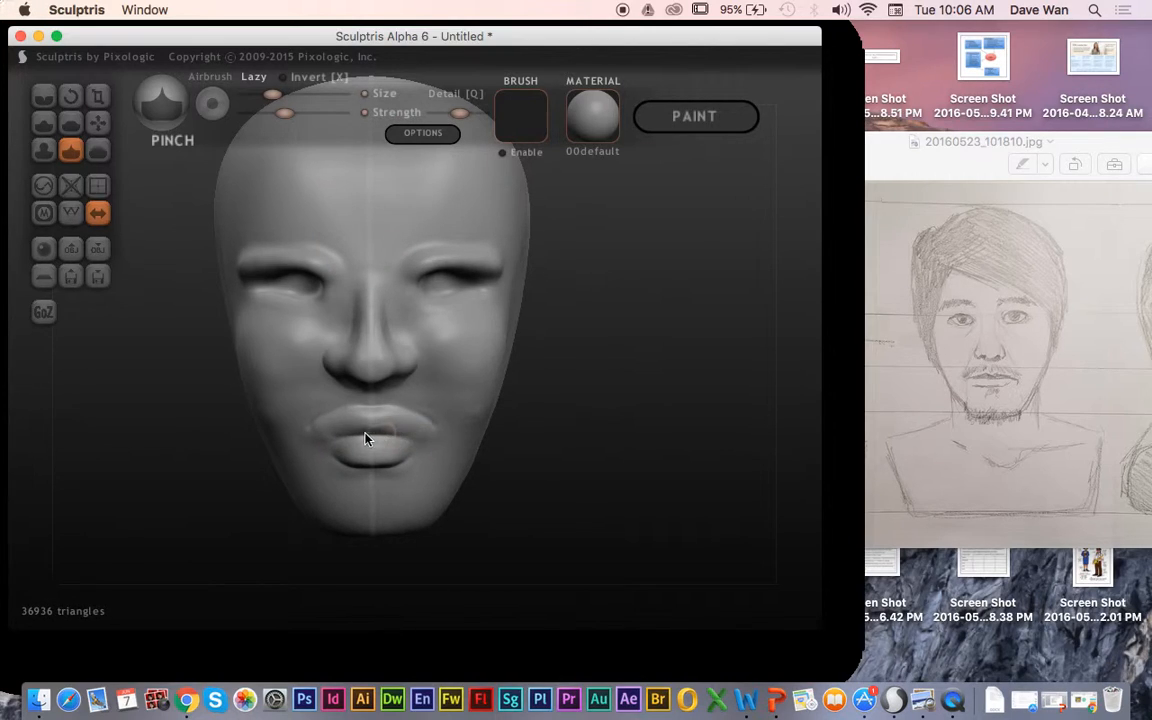
{"action": "left_click_drag", "start_coordinate": [342, 404], "coordinate": [431, 425]}
{"action": "left_click", "coordinate": [44, 97]}
{"action": "mouse_move", "coordinate": [329, 432]}
{"action": "left_mouse_down"}
{"action": "mouse_move", "coordinate": [311, 432]}
{"action": "mouse_move", "coordinate": [350, 411]}
{"action": "mouse_move", "coordinate": [395, 425]}
{"action": "left_mouse_up"}
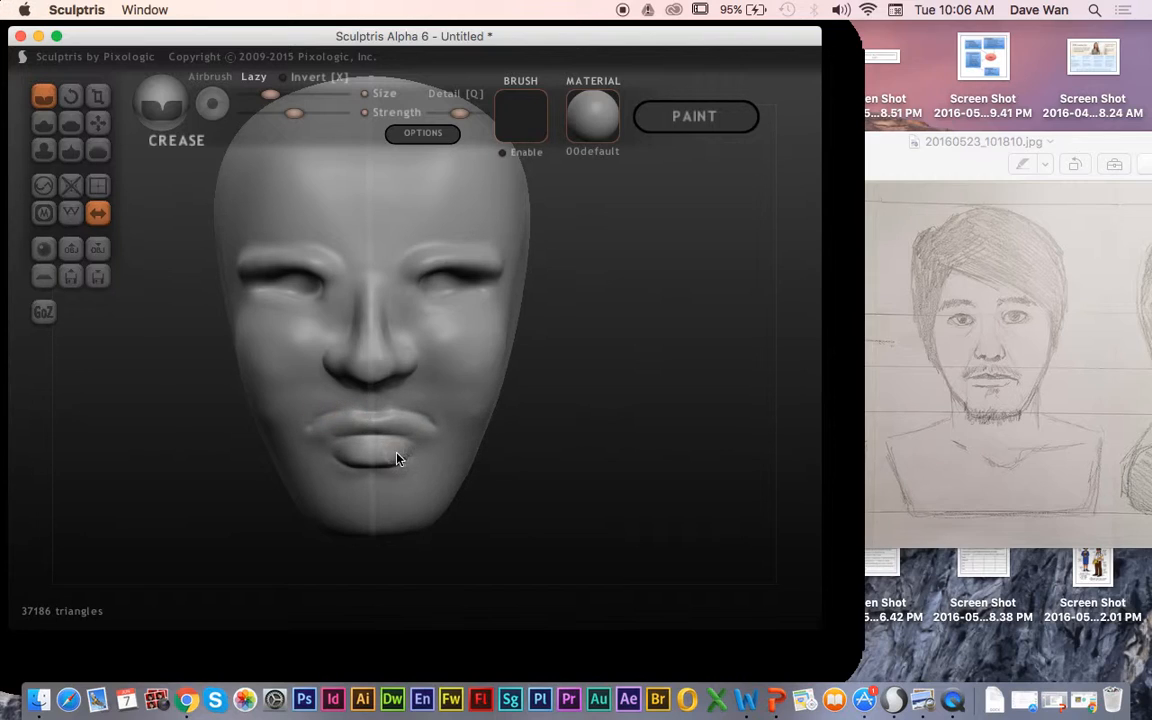
Step: Try building up the lower lip with the Draw brush, and undo the strokes
{"action": "left_click", "coordinate": [43, 122]}
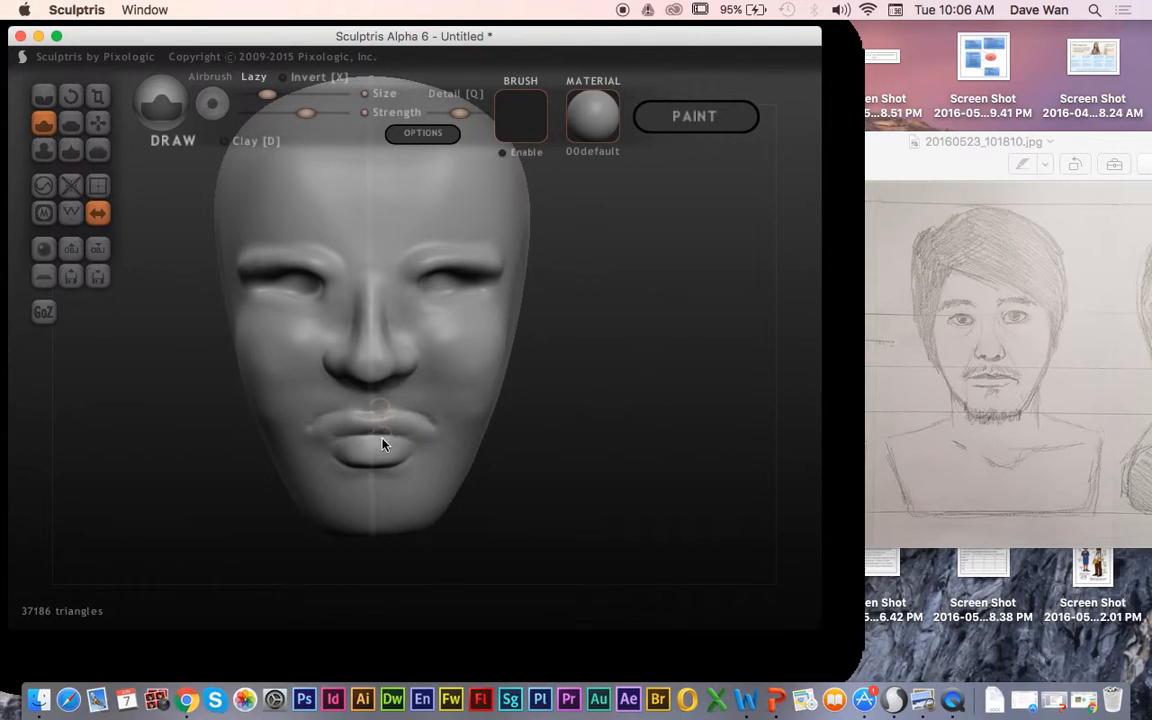
{"action": "mouse_move", "coordinate": [347, 455]}
{"action": "left_mouse_down"}
{"action": "mouse_move", "coordinate": [406, 453]}
{"action": "mouse_move", "coordinate": [354, 458]}
{"action": "mouse_move", "coordinate": [490, 473]}
{"action": "left_mouse_up"}
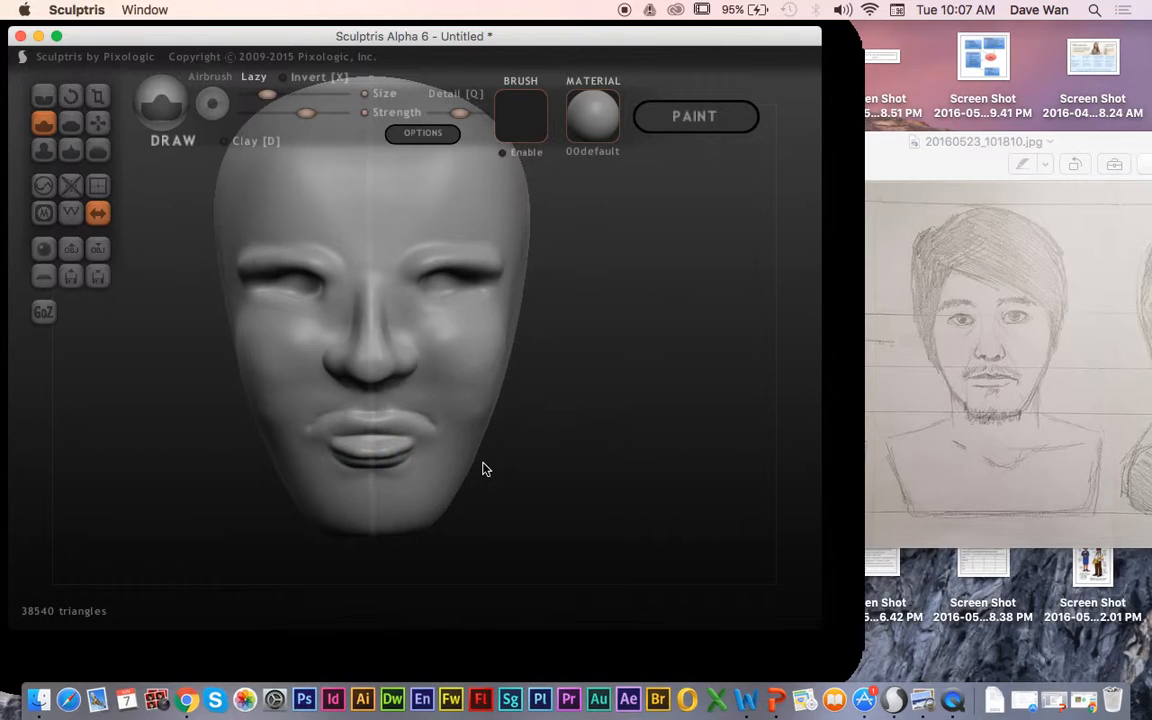
{"action": "key", "text": "super+z"}
{"action": "key", "text": "super+z"}
Step: Reduce the Inflate brush size and inflate the lower lip across its width
{"action": "left_click", "coordinate": [43, 149]}
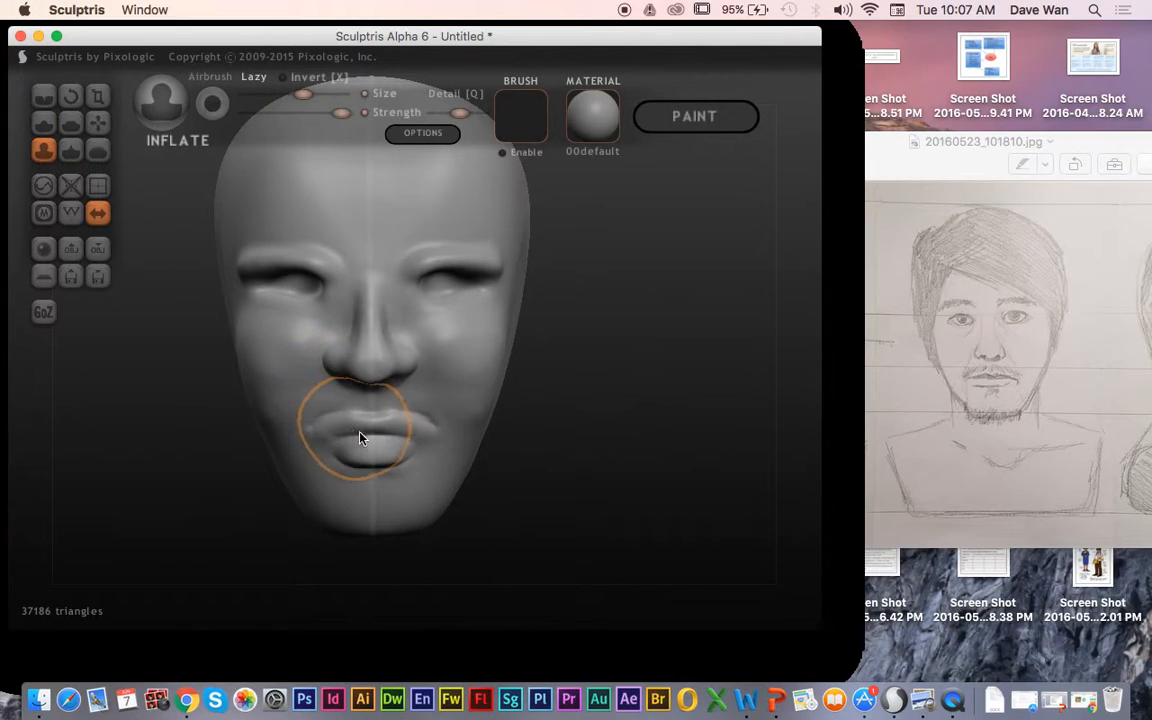
{"action": "key", "text": "space"}
{"action": "mouse_move", "coordinate": [437, 338]}
{"action": "left_mouse_down"}
{"action": "mouse_move", "coordinate": [392, 317]}
{"action": "mouse_move", "coordinate": [392, 333]}
{"action": "left_mouse_up"}
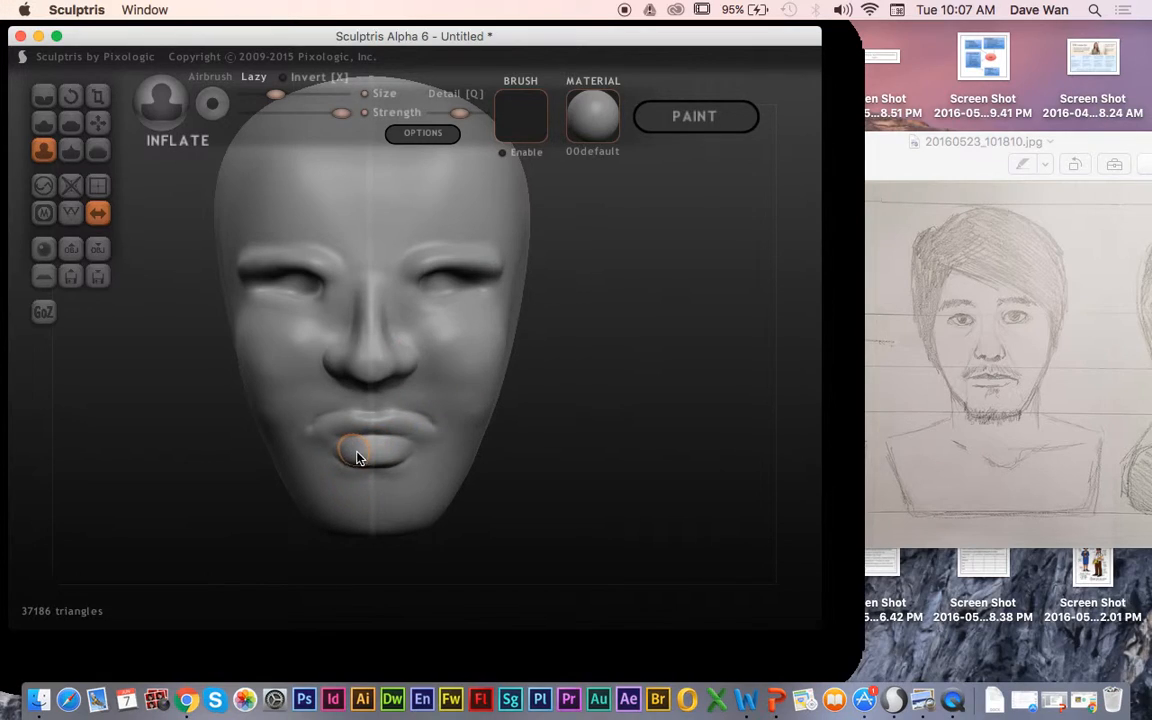
{"action": "mouse_move", "coordinate": [386, 458]}
{"action": "left_mouse_down"}
{"action": "mouse_move", "coordinate": [422, 458]}
{"action": "mouse_move", "coordinate": [333, 444]}
{"action": "left_mouse_up"}
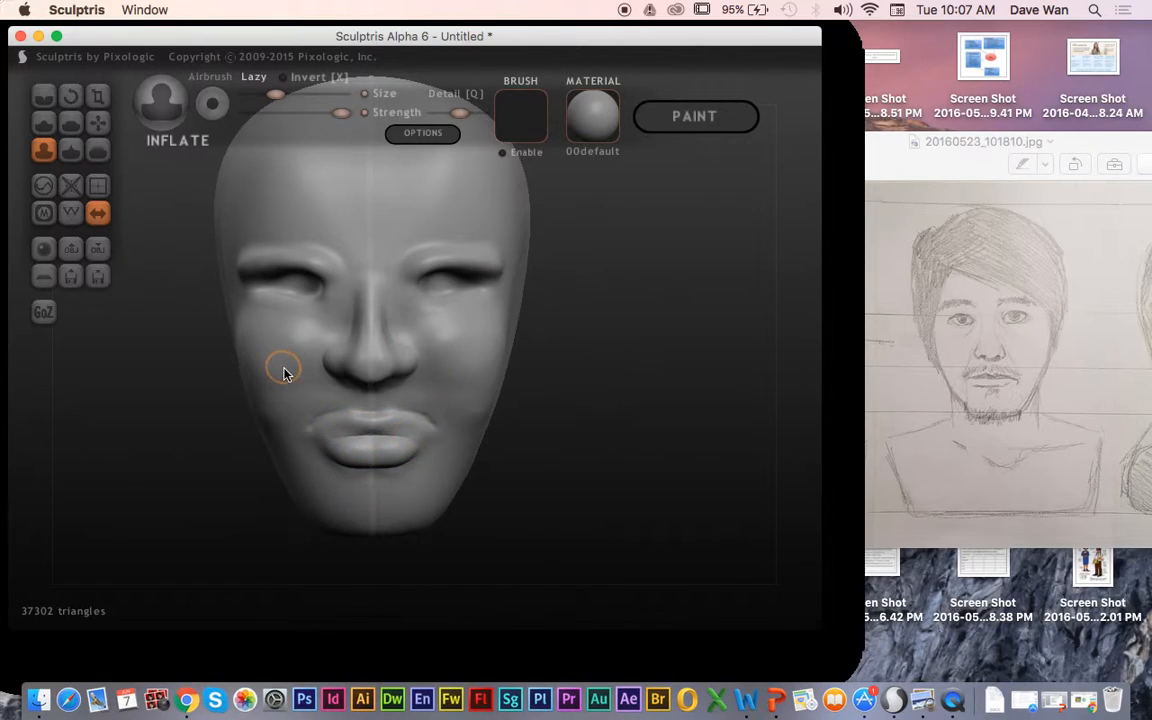
Step: Turn the head to its side profile and bring the reference sketch window forward with all three drawings visible
{"action": "right_click_drag", "start_coordinate": [450, 321], "coordinate": [825, 372]}
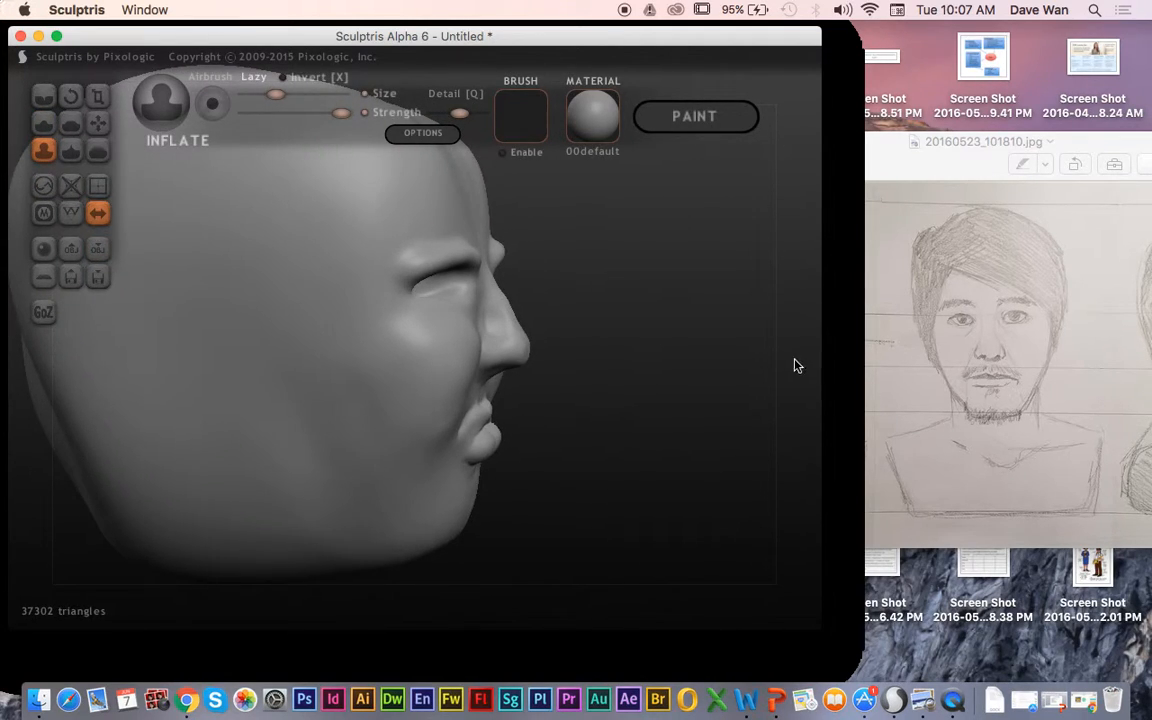
{"action": "left_click_drag", "start_coordinate": [963, 160], "coordinate": [736, 160]}
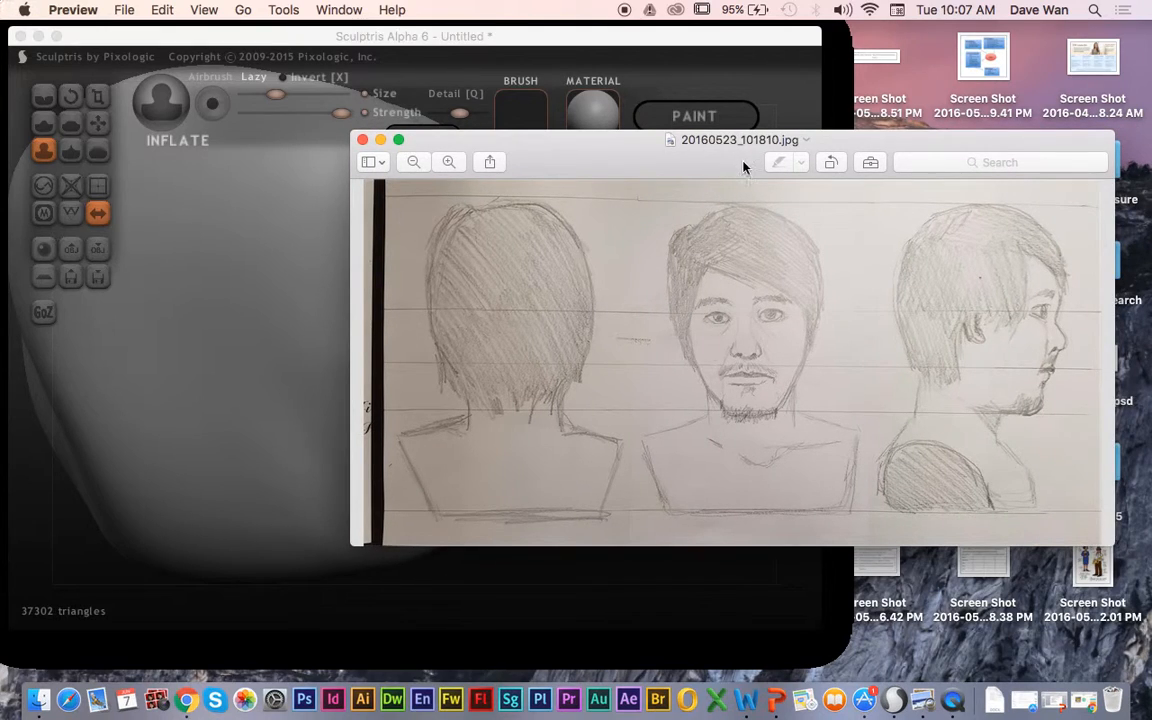
Step: Reshape both lips in side profile with a smaller Grab brush to match the side sketch
{"action": "left_click", "coordinate": [567, 45]}
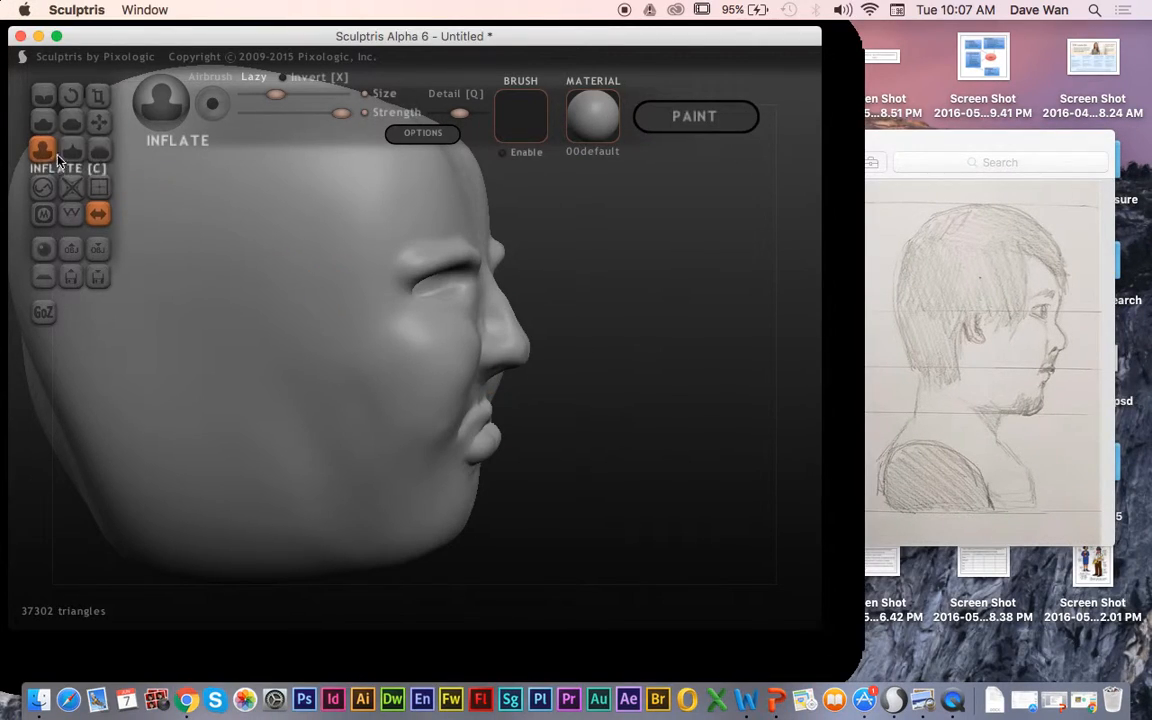
{"action": "left_click", "coordinate": [97, 122]}
{"action": "left_click_drag", "start_coordinate": [524, 450], "coordinate": [475, 424]}
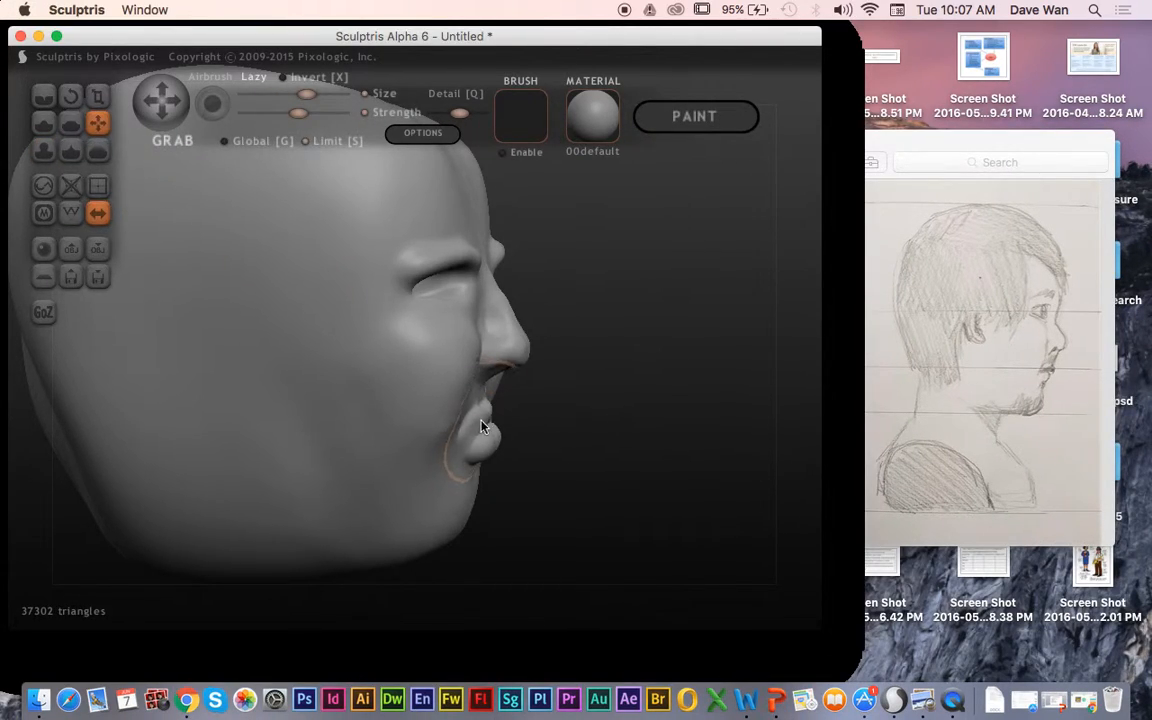
{"action": "key", "text": "space"}
{"action": "left_click_drag", "start_coordinate": [493, 345], "coordinate": [500, 386]}
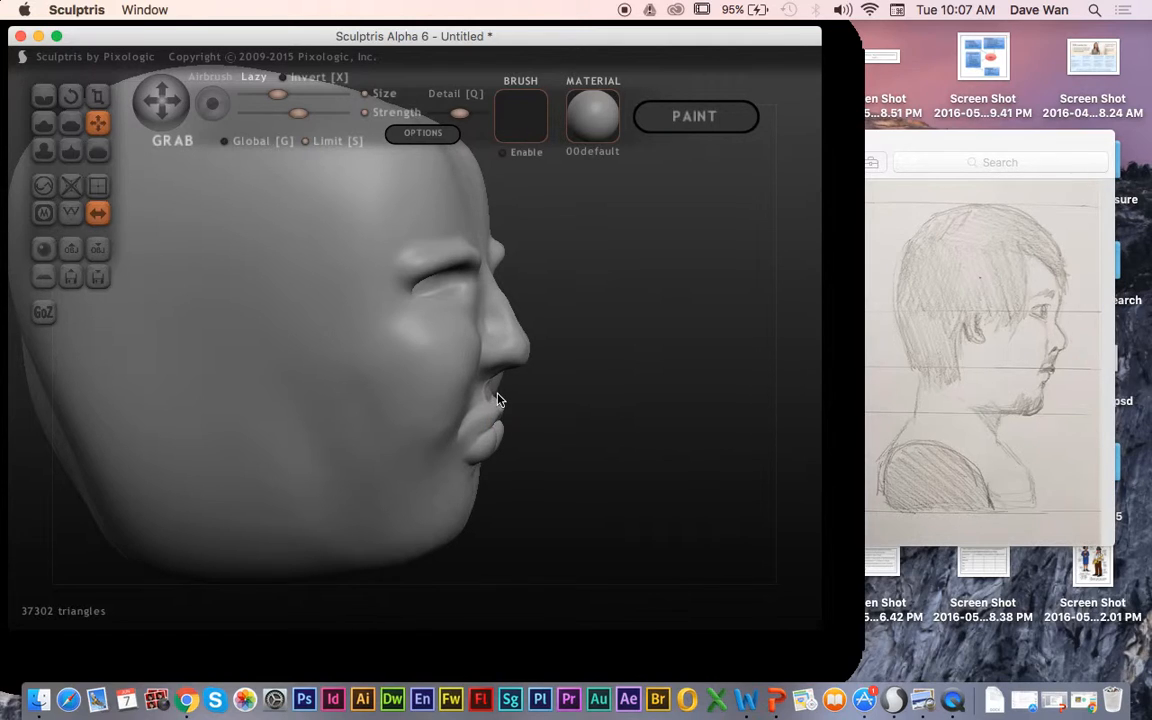
{"action": "mouse_move", "coordinate": [577, 412]}
{"action": "left_mouse_down"}
{"action": "mouse_move", "coordinate": [609, 423]}
{"action": "mouse_move", "coordinate": [585, 419]}
{"action": "left_mouse_up"}
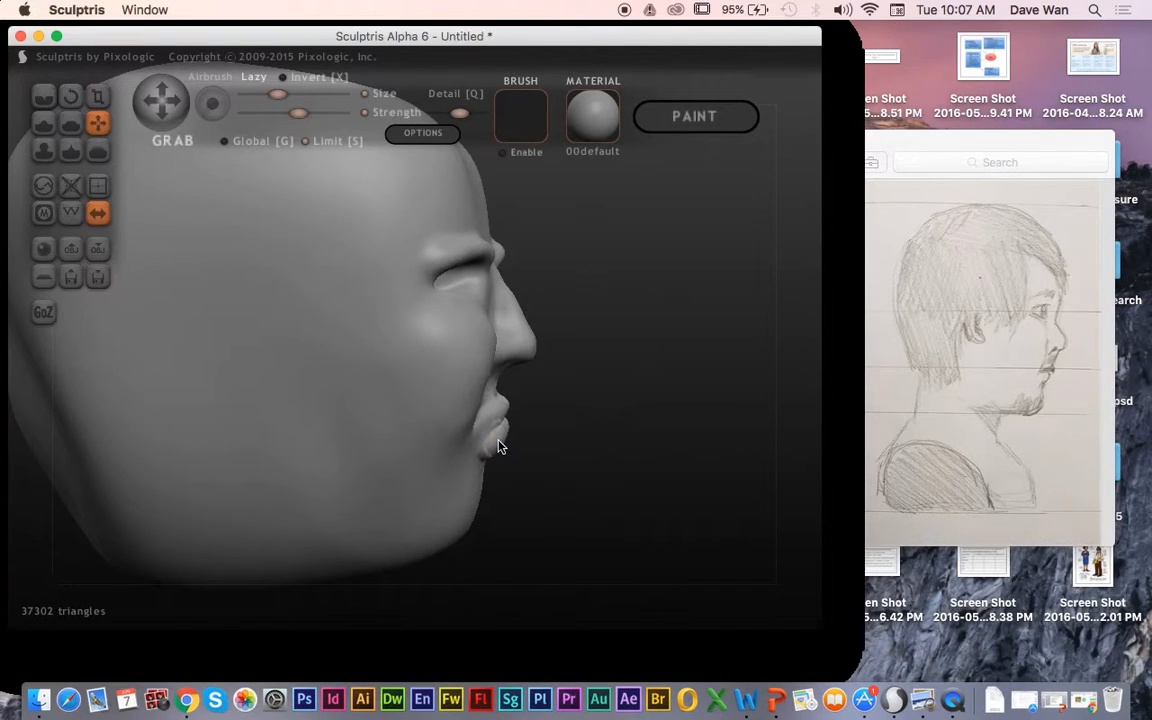
{"action": "left_click_drag", "start_coordinate": [492, 455], "coordinate": [573, 440]}
Step: Deepen the line between the upper and lower lips with the Crease brush
{"action": "left_click", "coordinate": [43, 95]}
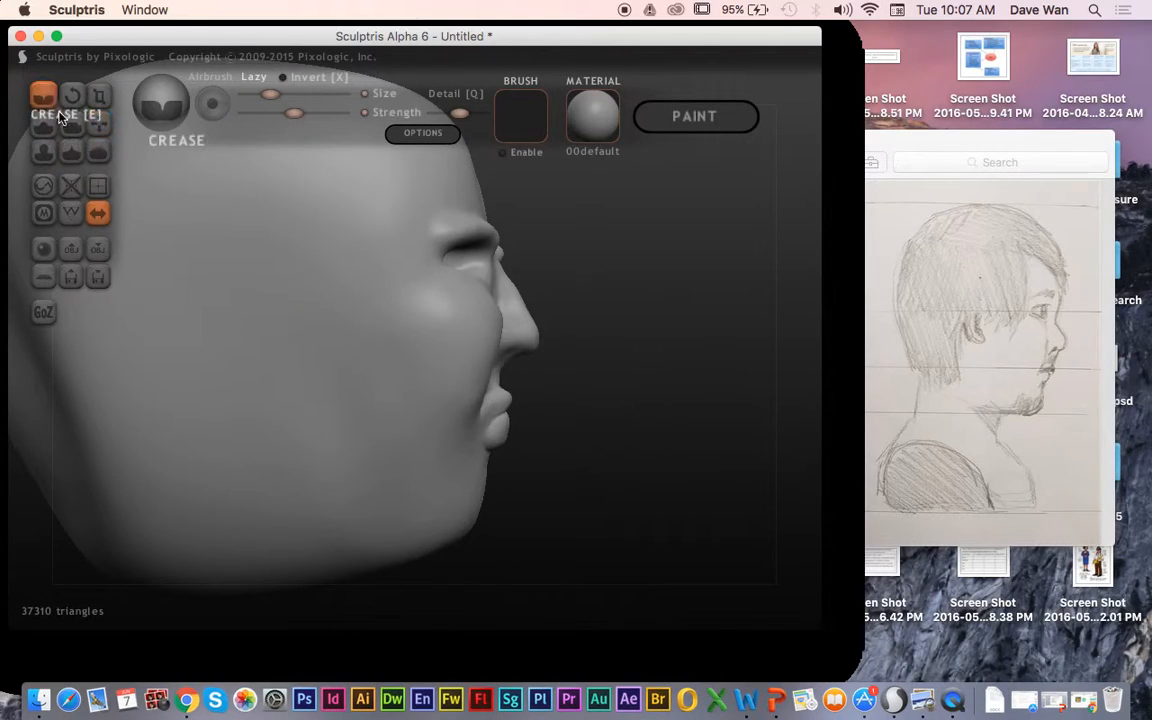
{"action": "mouse_move", "coordinate": [492, 398]}
{"action": "left_mouse_down"}
{"action": "mouse_move", "coordinate": [509, 419]}
{"action": "mouse_move", "coordinate": [499, 426]}
{"action": "left_mouse_up"}
{"action": "left_click_drag", "start_coordinate": [585, 434], "coordinate": [440, 449]}
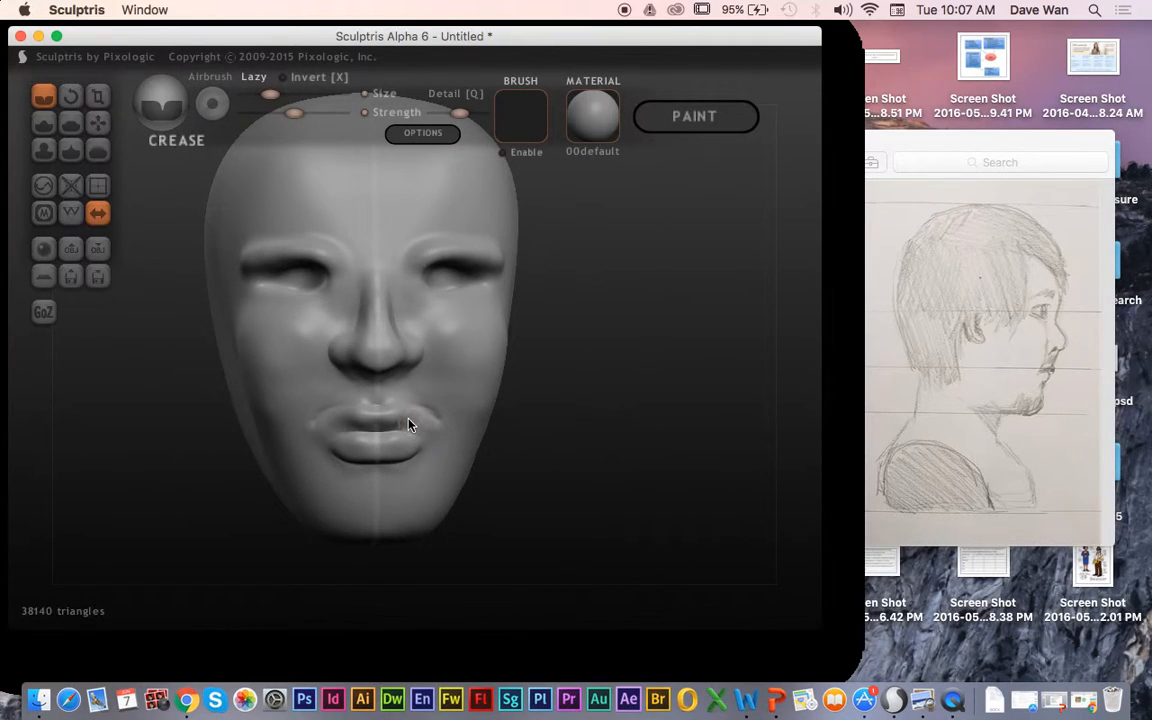
Step: Try carving out the gap between the lips with a smaller, inverted Inflate brush
{"action": "left_click", "coordinate": [43, 149]}
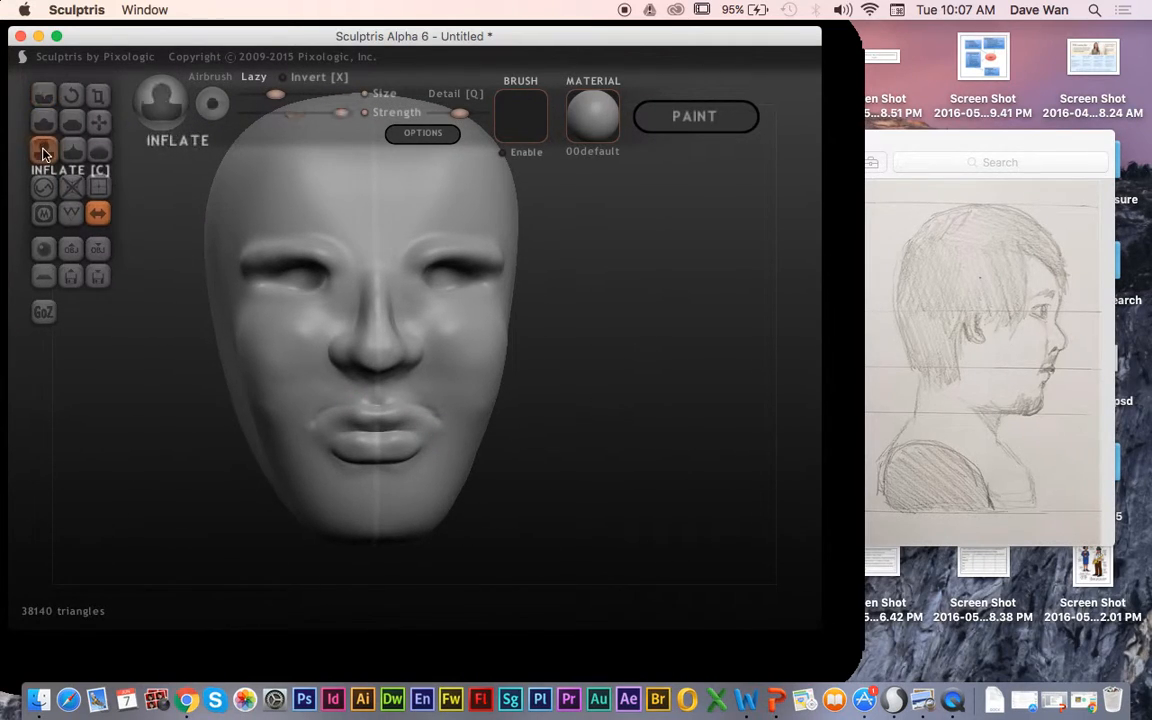
{"action": "key", "text": "space"}
{"action": "left_click_drag", "start_coordinate": [454, 370], "coordinate": [455, 380]}
{"action": "left_click_drag", "start_coordinate": [337, 440], "coordinate": [440, 434]}
{"action": "key", "text": "super+z"}
{"action": "key", "text": "x"}
{"action": "mouse_move", "coordinate": [335, 438]}
{"action": "left_mouse_down"}
{"action": "mouse_move", "coordinate": [377, 431]}
{"action": "mouse_move", "coordinate": [409, 440]}
{"action": "mouse_move", "coordinate": [362, 437]}
{"action": "mouse_move", "coordinate": [530, 455]}
{"action": "left_mouse_up"}
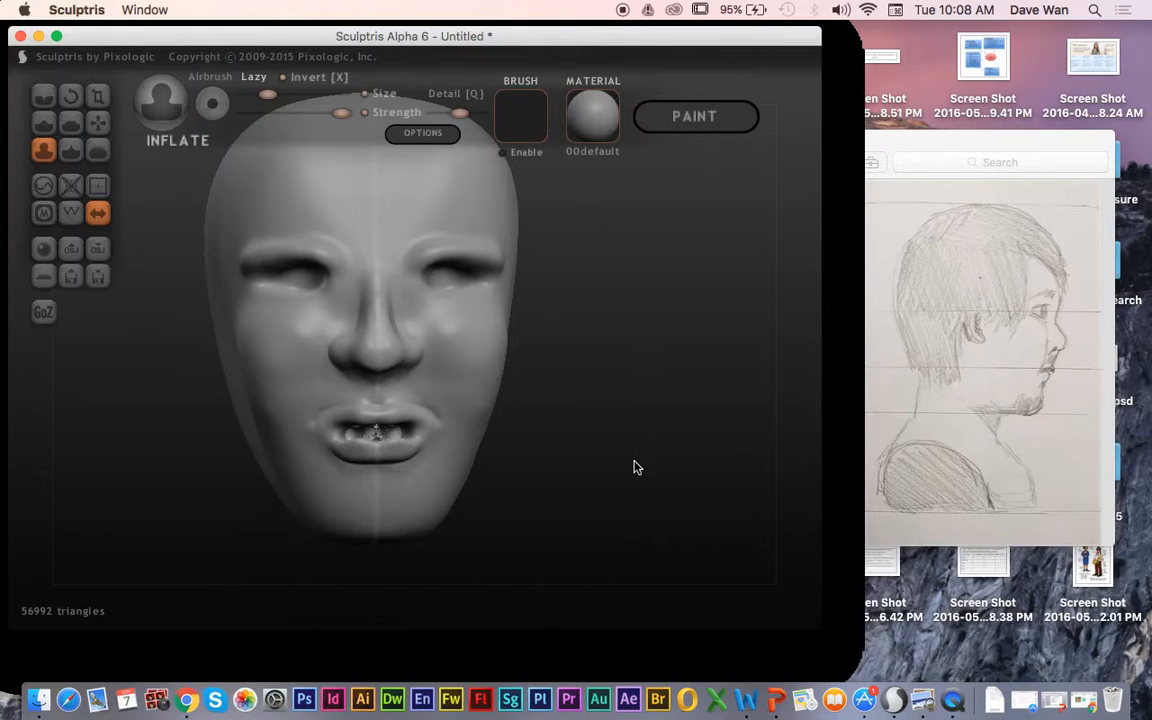
Step: Undo the inverted inflation, lower the Inflate strength, and lightly carve the gap between the lips again
{"action": "left_click_drag", "start_coordinate": [341, 116], "coordinate": [292, 122]}
{"action": "key", "text": "super+z"}
{"action": "mouse_move", "coordinate": [352, 442]}
{"action": "left_mouse_down"}
{"action": "mouse_move", "coordinate": [408, 437]}
{"action": "mouse_move", "coordinate": [329, 445]}
{"action": "mouse_move", "coordinate": [371, 440]}
{"action": "left_mouse_up"}
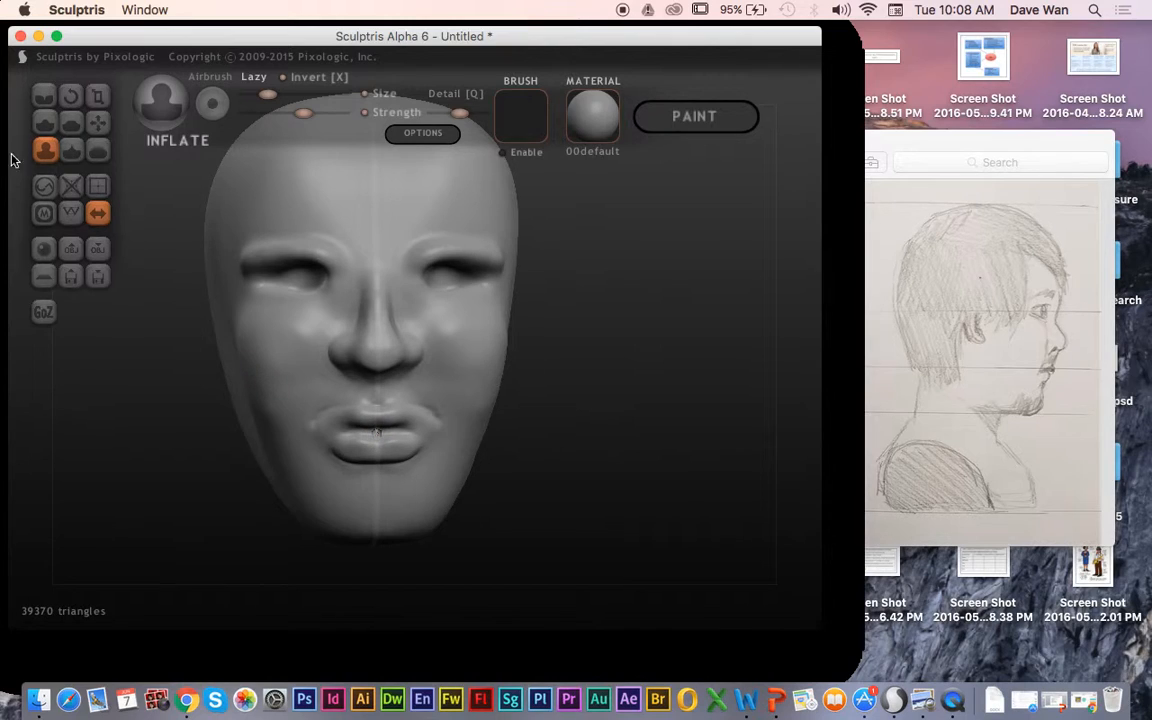
{"action": "scroll", "coordinate": [481, 486], "scroll_direction": "down", "scroll_amount": 3}
{"action": "scroll", "coordinate": [481, 486], "scroll_direction": "up", "scroll_amount": 5}
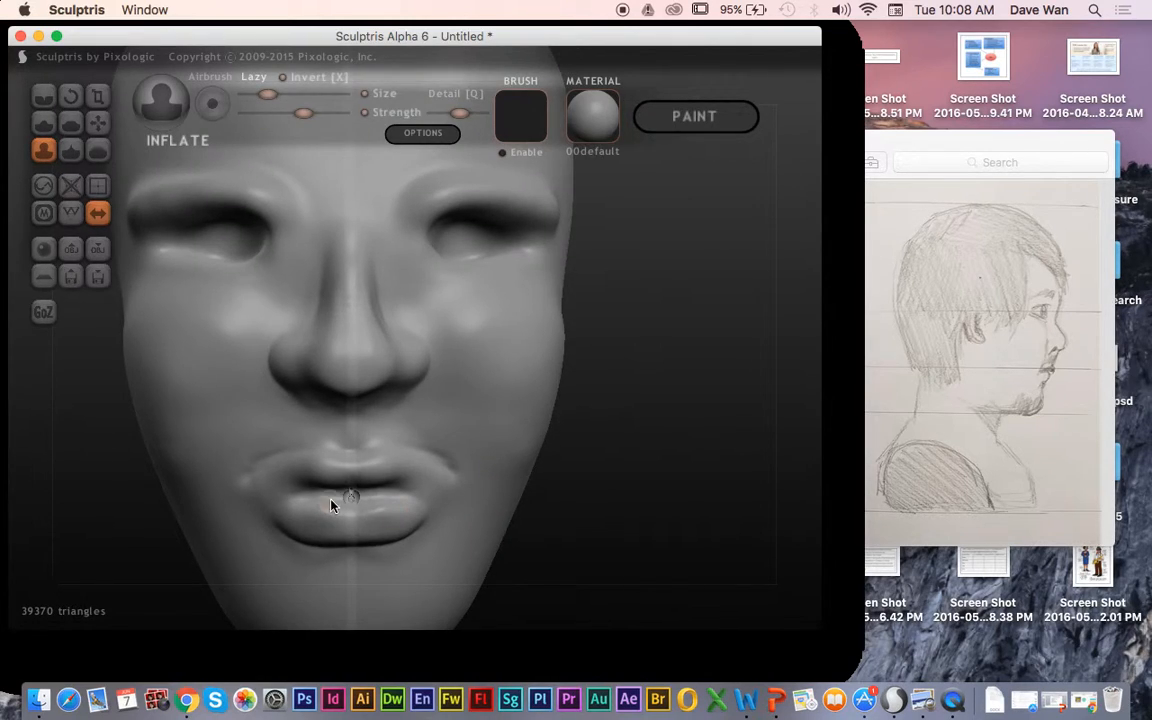
Step: Try flattening the rough spot at the centre of the mouth with a smaller Flatten brush, and undo the stroke
{"action": "left_click", "coordinate": [70, 122]}
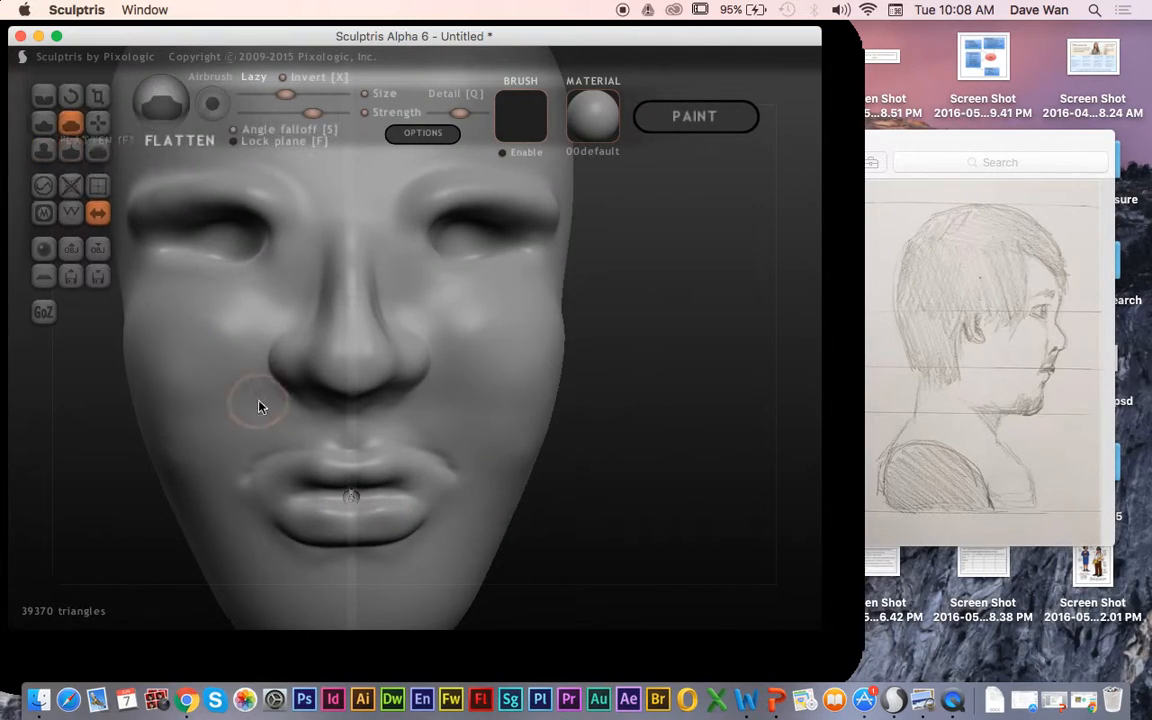
{"action": "key", "text": "space"}
{"action": "left_click_drag", "start_coordinate": [374, 425], "coordinate": [374, 447]}
{"action": "mouse_move", "coordinate": [360, 493]}
{"action": "left_mouse_down"}
{"action": "mouse_move", "coordinate": [347, 499]}
{"action": "mouse_move", "coordinate": [362, 504]}
{"action": "mouse_move", "coordinate": [337, 504]}
{"action": "mouse_move", "coordinate": [372, 505]}
{"action": "left_mouse_up"}
{"action": "key", "text": "super+z"}
Step: Smooth the rough spot at the centre of the mouth, and rework the line between the lips with the Crease brush
{"action": "left_click", "coordinate": [97, 148]}
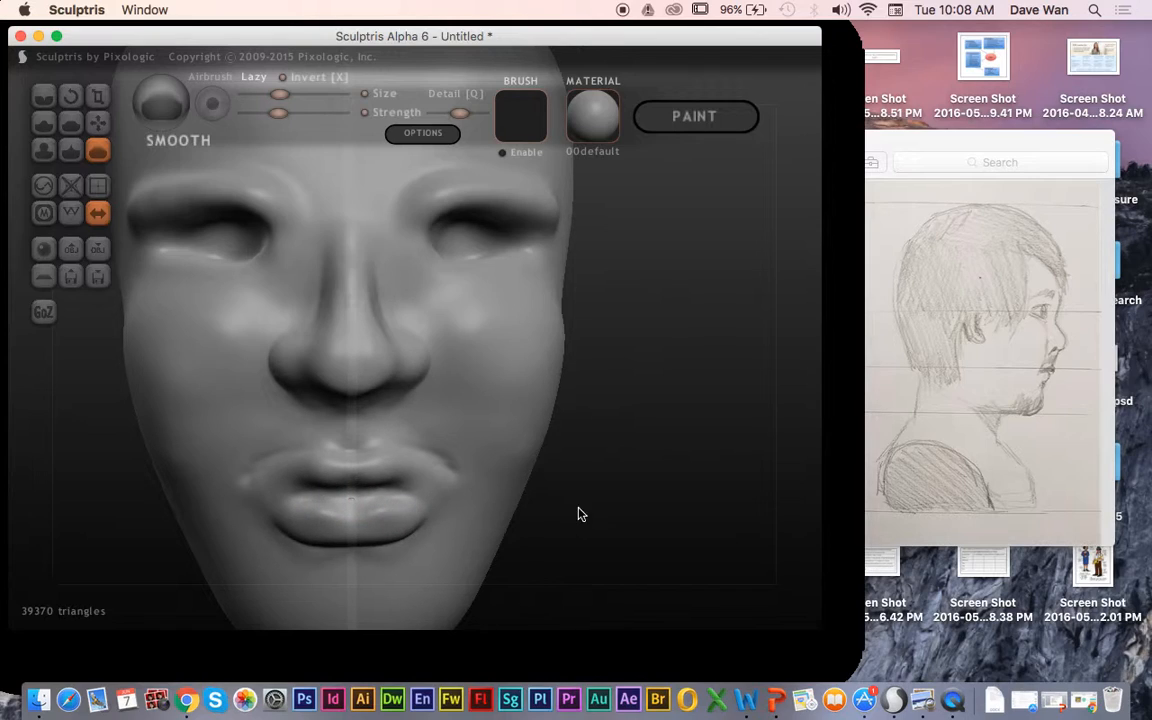
{"action": "mouse_move", "coordinate": [663, 419]}
{"action": "left_mouse_down"}
{"action": "mouse_move", "coordinate": [761, 409]}
{"action": "mouse_move", "coordinate": [653, 419]}
{"action": "mouse_move", "coordinate": [669, 419]}
{"action": "left_mouse_up"}
{"action": "left_click", "coordinate": [43, 96]}
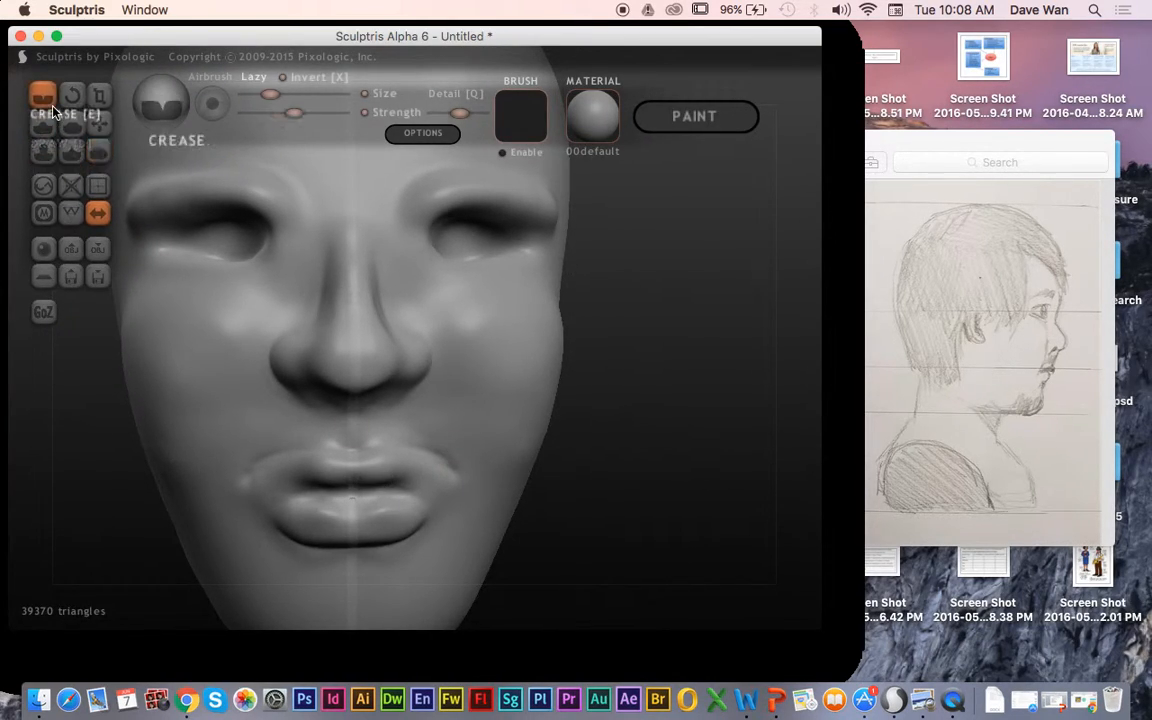
{"action": "mouse_move", "coordinate": [395, 487]}
{"action": "left_mouse_down"}
{"action": "mouse_move", "coordinate": [419, 489]}
{"action": "mouse_move", "coordinate": [343, 497]}
{"action": "mouse_move", "coordinate": [427, 496]}
{"action": "mouse_move", "coordinate": [316, 496]}
{"action": "mouse_move", "coordinate": [395, 500]}
{"action": "mouse_move", "coordinate": [332, 501]}
{"action": "mouse_move", "coordinate": [399, 499]}
{"action": "mouse_move", "coordinate": [316, 491]}
{"action": "mouse_move", "coordinate": [390, 497]}
{"action": "left_mouse_up"}
{"action": "key", "text": "super+z"}
Step: Flatten the inner edge and corners of the lips from the side view
{"action": "mouse_move", "coordinate": [543, 530]}
{"action": "left_mouse_down"}
{"action": "mouse_move", "coordinate": [632, 480]}
{"action": "mouse_move", "coordinate": [674, 483]}
{"action": "mouse_move", "coordinate": [500, 420]}
{"action": "left_mouse_up"}
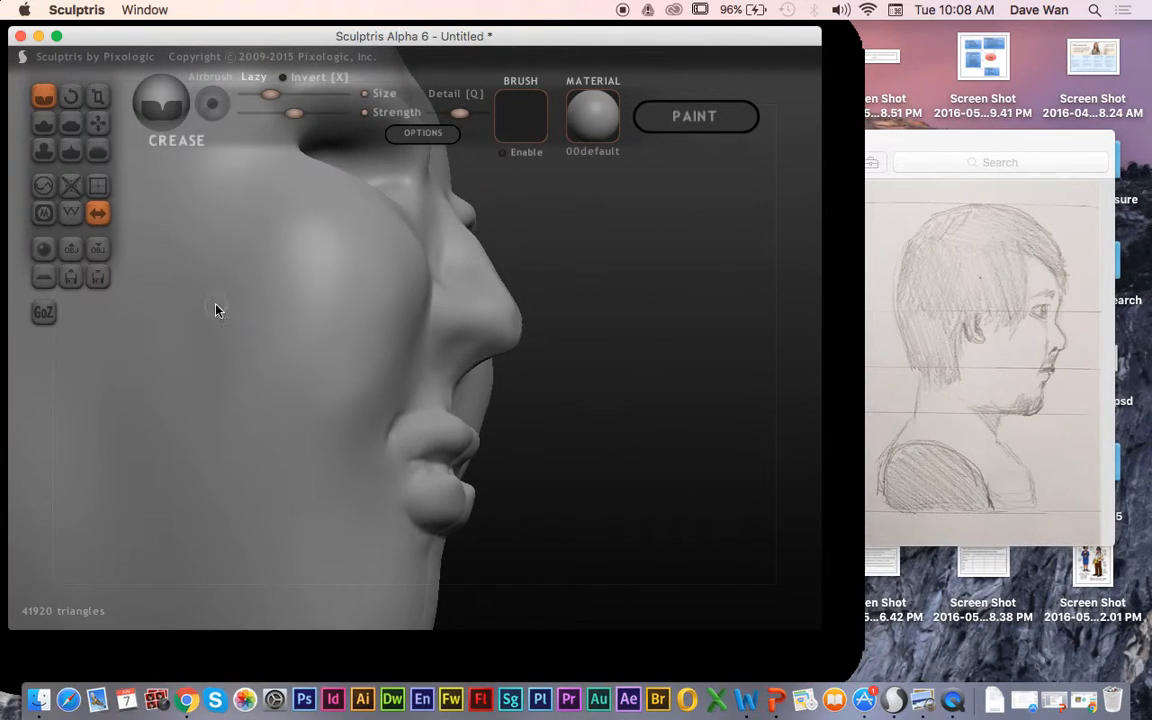
{"action": "left_click", "coordinate": [70, 122]}
{"action": "left_click_drag", "start_coordinate": [434, 455], "coordinate": [458, 468]}
{"action": "left_click_drag", "start_coordinate": [579, 486], "coordinate": [442, 517]}
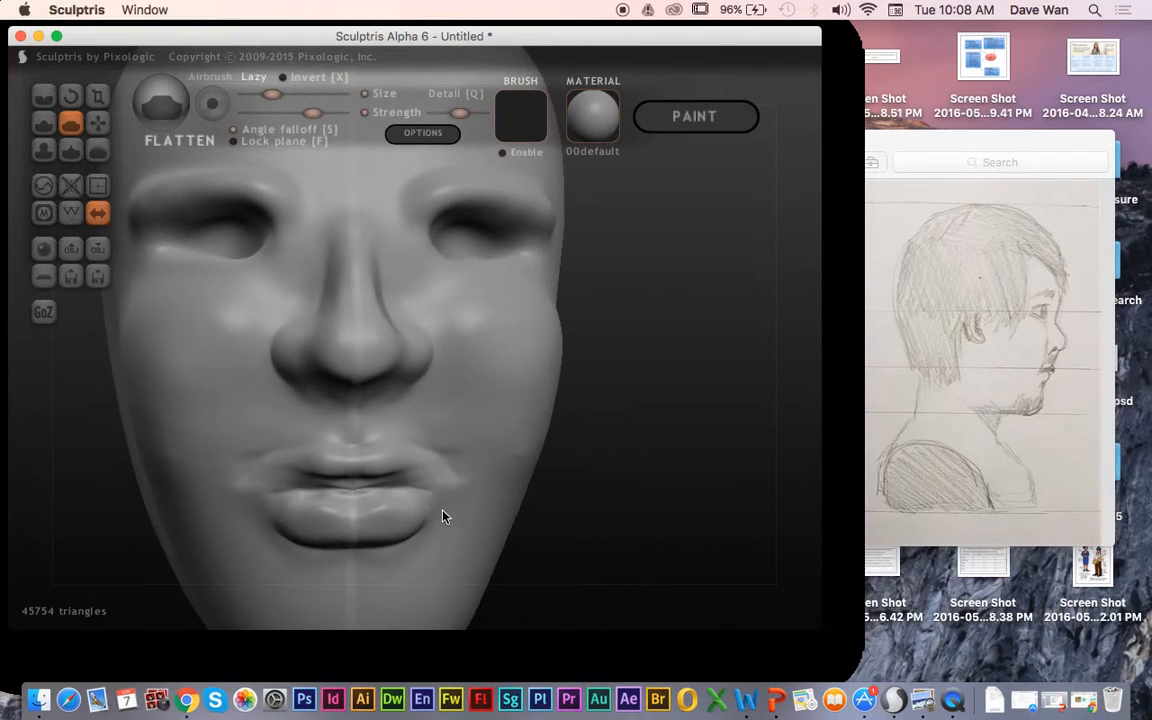
Step: Undo a downward pull on the upper lip, and adjust its profile from the side with a larger Grab brush
{"action": "left_click", "coordinate": [97, 122]}
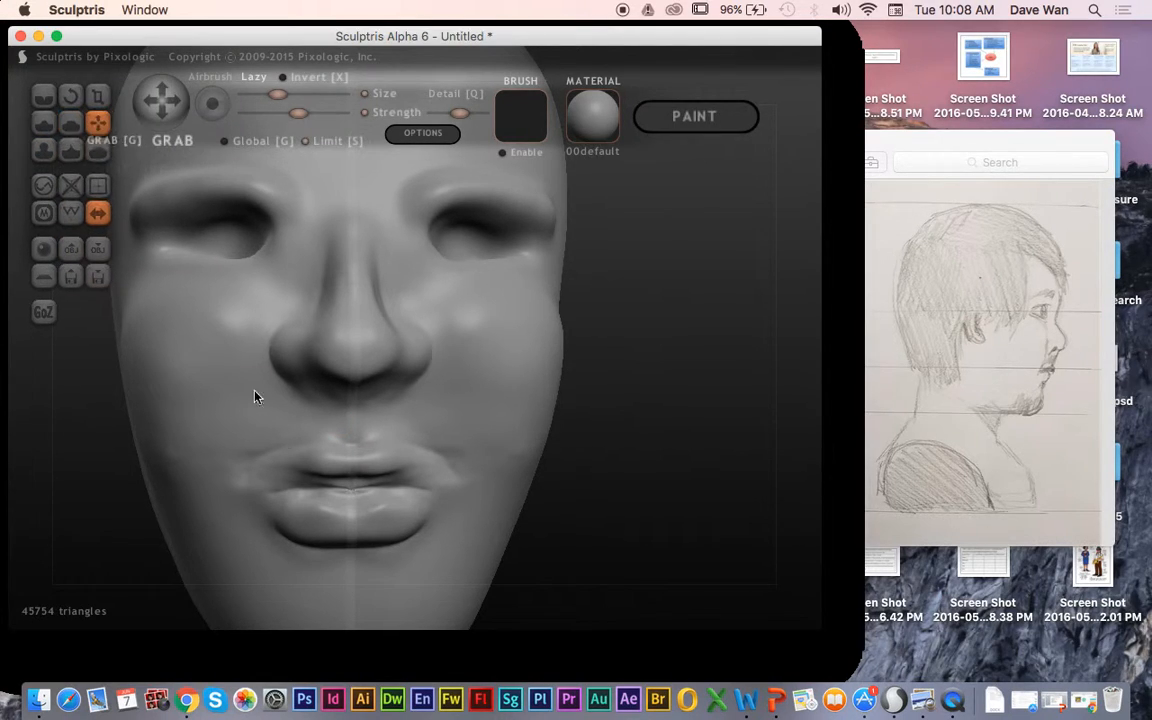
{"action": "left_click_drag", "start_coordinate": [321, 468], "coordinate": [325, 485]}
{"action": "key", "text": "super+z"}
{"action": "mouse_move", "coordinate": [630, 514]}
{"action": "left_mouse_down"}
{"action": "mouse_move", "coordinate": [760, 497]}
{"action": "mouse_move", "coordinate": [625, 504]}
{"action": "left_mouse_up"}
{"action": "key", "text": "space"}
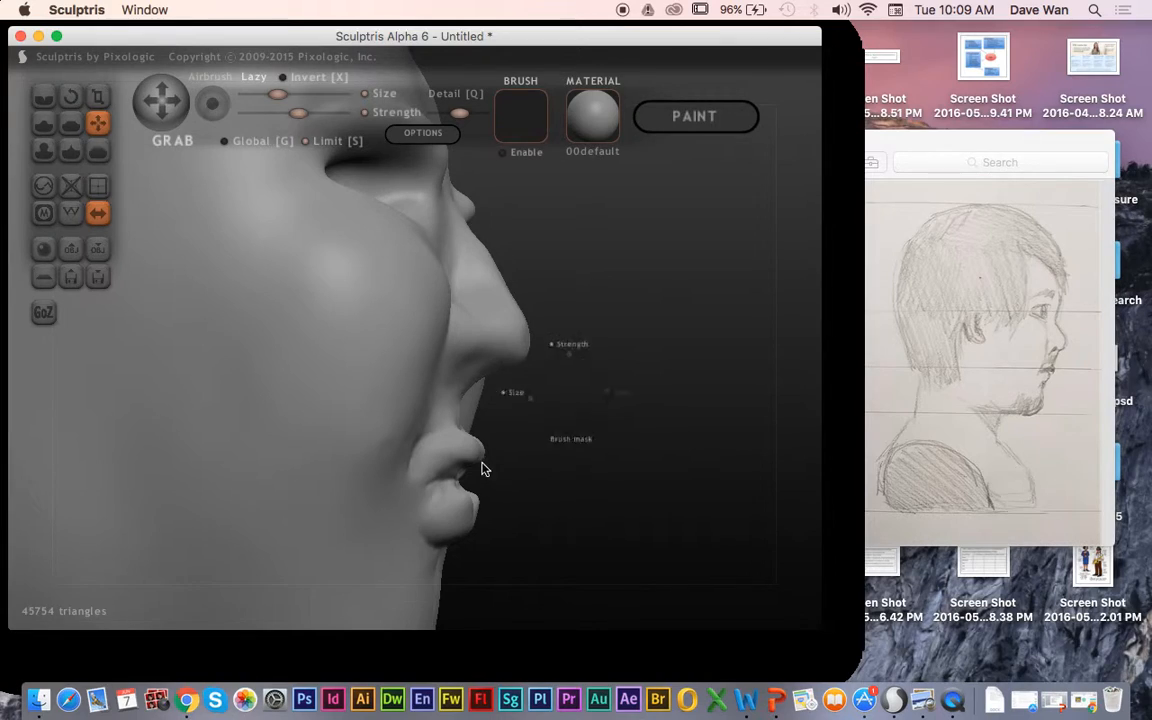
{"action": "left_click_drag", "start_coordinate": [511, 404], "coordinate": [499, 445]}
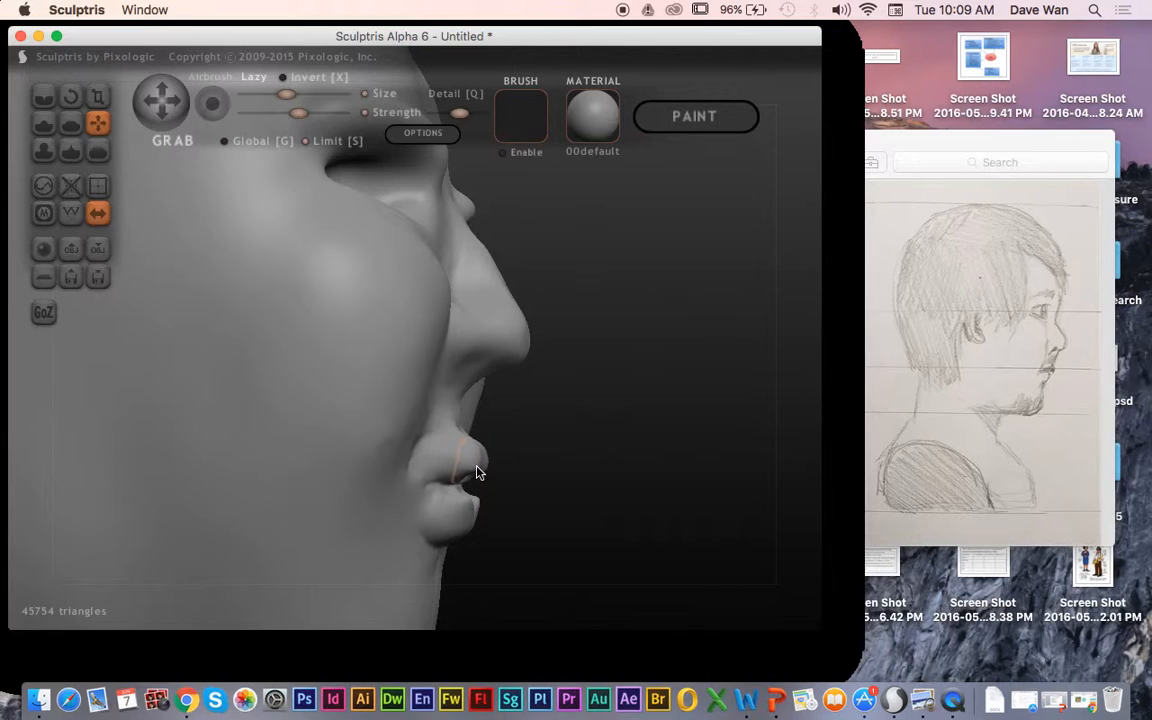
Step: Examine the whole head in side profile against the side reference sketch
{"action": "mouse_move", "coordinate": [573, 504]}
{"action": "left_mouse_down"}
{"action": "mouse_move", "coordinate": [622, 519]}
{"action": "mouse_move", "coordinate": [578, 518]}
{"action": "mouse_move", "coordinate": [594, 531]}
{"action": "left_mouse_up"}
{"action": "scroll", "coordinate": [622, 519], "scroll_direction": "up", "scroll_amount": 5}
{"action": "scroll", "coordinate": [622, 519], "scroll_direction": "down", "scroll_amount": 10}
{"action": "scroll", "coordinate": [623, 513], "scroll_direction": "up", "scroll_amount": 8}
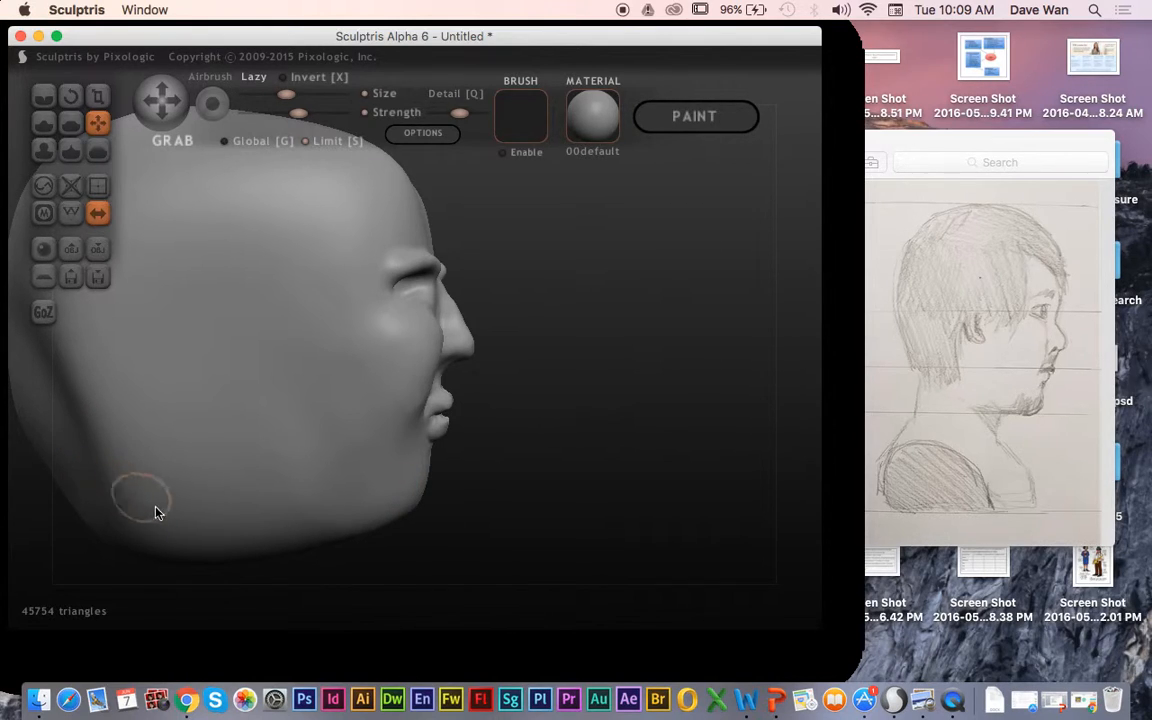
{"action": "left_click_drag", "start_coordinate": [319, 578], "coordinate": [428, 588]}
{"action": "scroll", "coordinate": [420, 595], "scroll_direction": "up", "scroll_amount": 5}
{"action": "scroll", "coordinate": [420, 595], "scroll_direction": "down", "scroll_amount": 10}
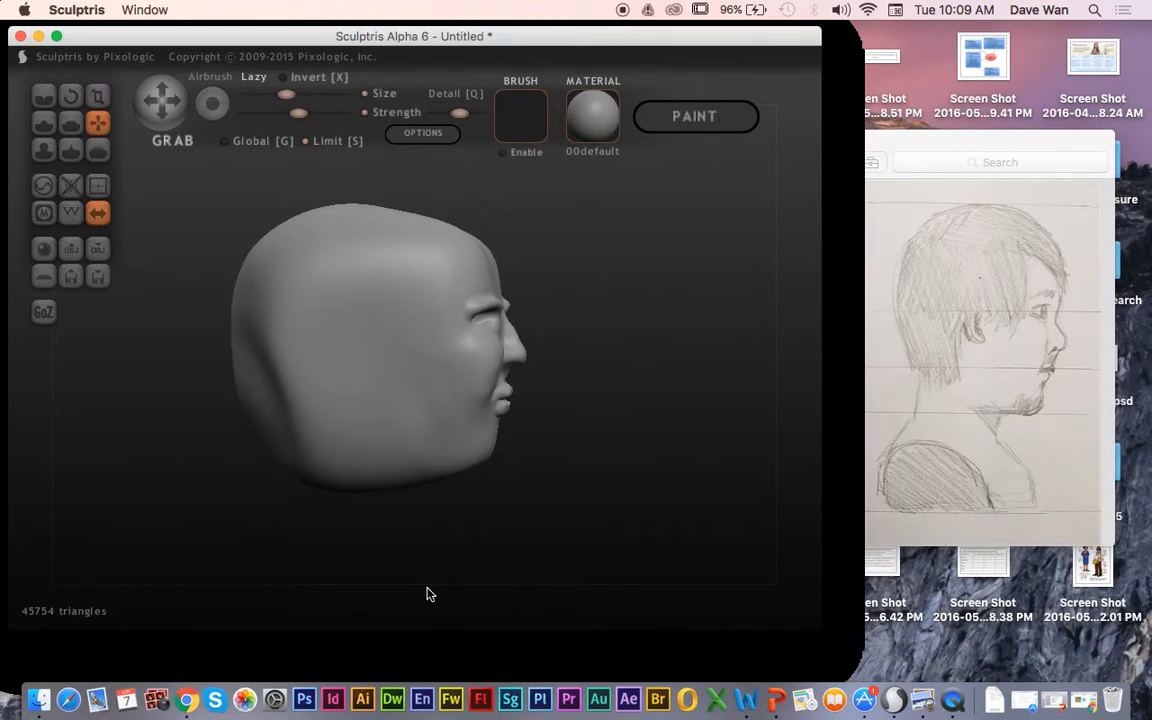
{"action": "left_click", "coordinate": [98, 149]}
{"action": "left_click", "coordinate": [72, 151]}
{"action": "left_click", "coordinate": [66, 117]}
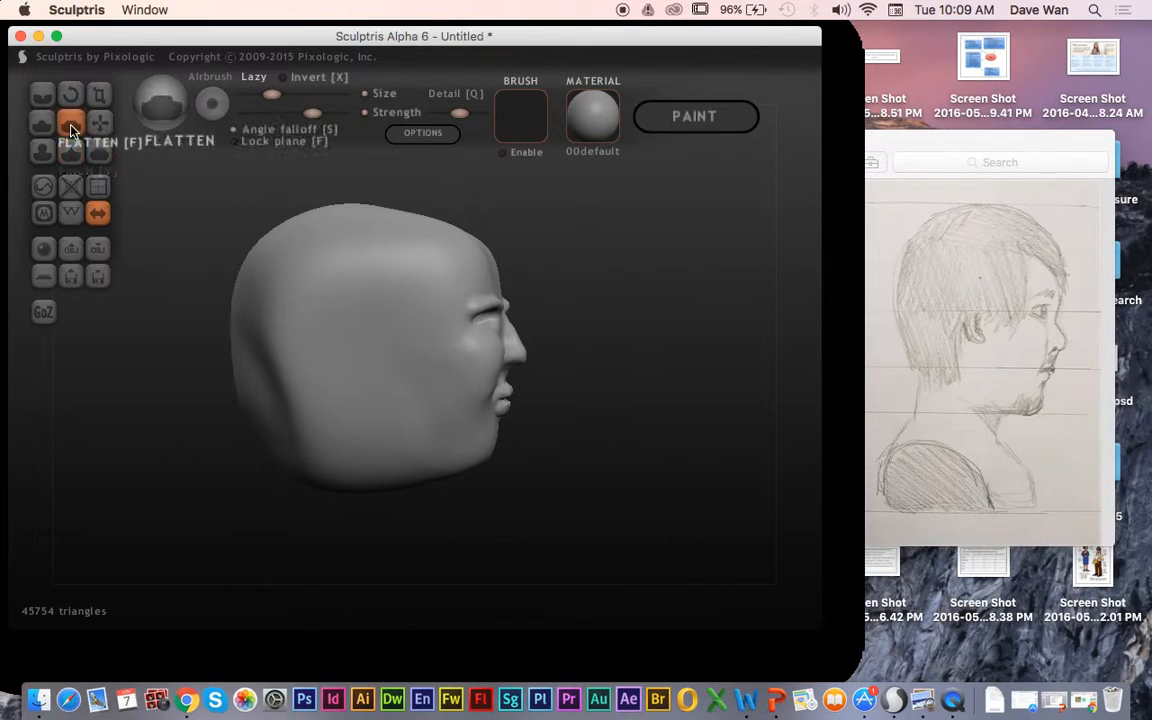
{"action": "left_click", "coordinate": [44, 92]}
{"action": "left_click", "coordinate": [43, 122]}
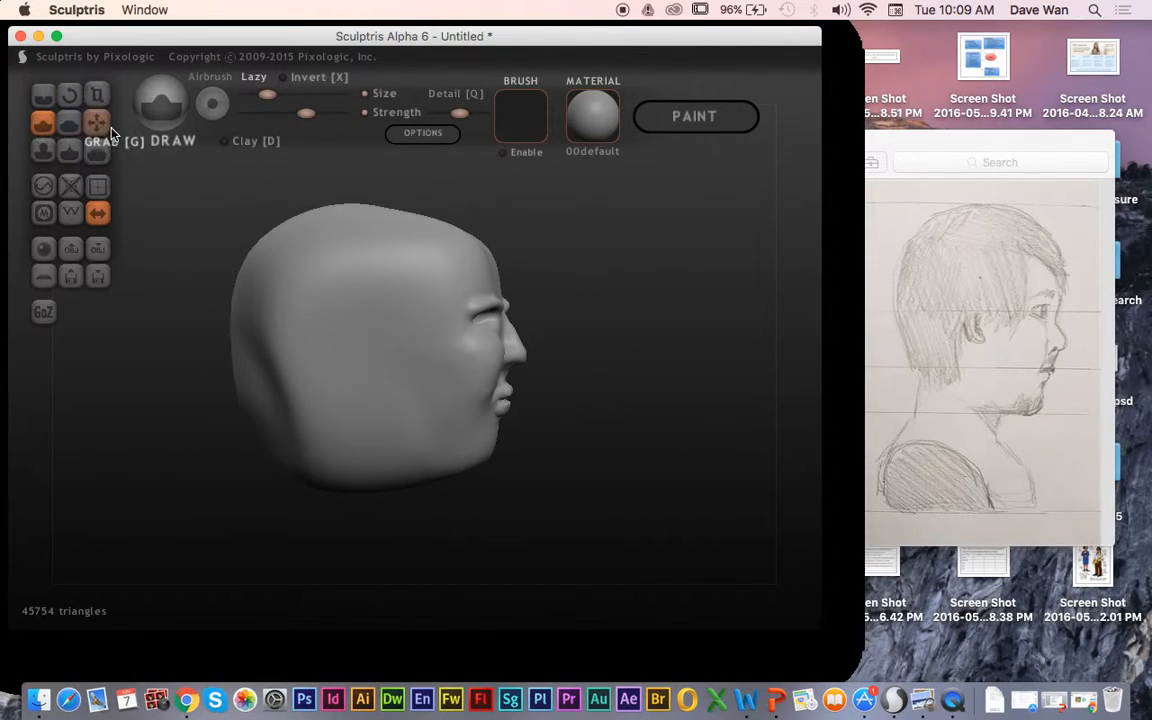
Step: Enlarge the Grab brush and push the back of the head and the nape inward
{"action": "left_click", "coordinate": [98, 122]}
{"action": "key", "text": "space"}
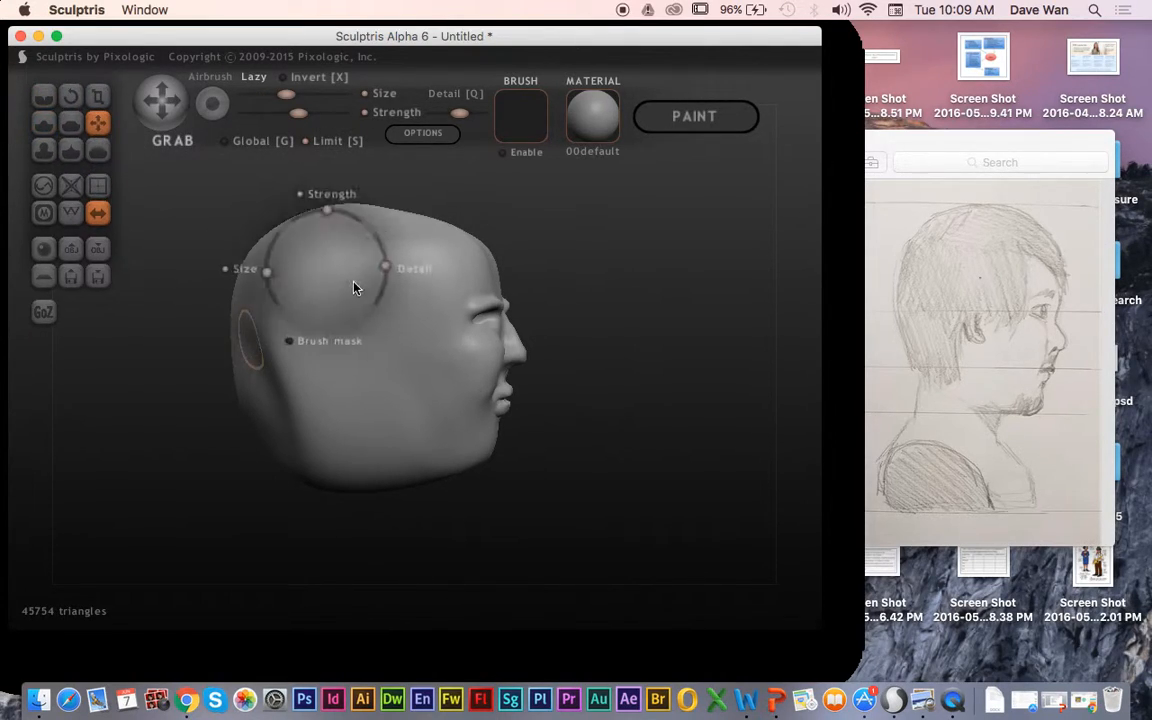
{"action": "left_click_drag", "start_coordinate": [267, 283], "coordinate": [275, 242]}
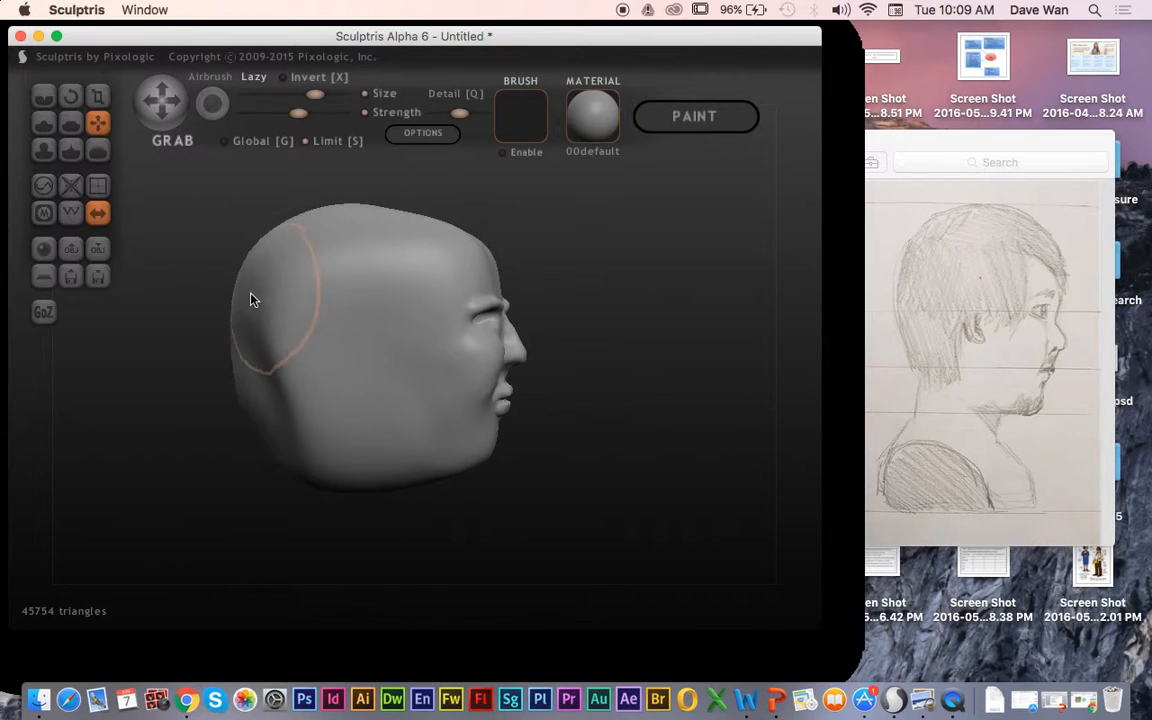
{"action": "mouse_move", "coordinate": [232, 308]}
{"action": "left_mouse_down"}
{"action": "mouse_move", "coordinate": [270, 319]}
{"action": "mouse_move", "coordinate": [265, 386]}
{"action": "mouse_move", "coordinate": [251, 397]}
{"action": "mouse_move", "coordinate": [283, 406]}
{"action": "mouse_move", "coordinate": [303, 386]}
{"action": "mouse_move", "coordinate": [270, 391]}
{"action": "mouse_move", "coordinate": [288, 442]}
{"action": "mouse_move", "coordinate": [270, 456]}
{"action": "mouse_move", "coordinate": [333, 424]}
{"action": "left_mouse_up"}
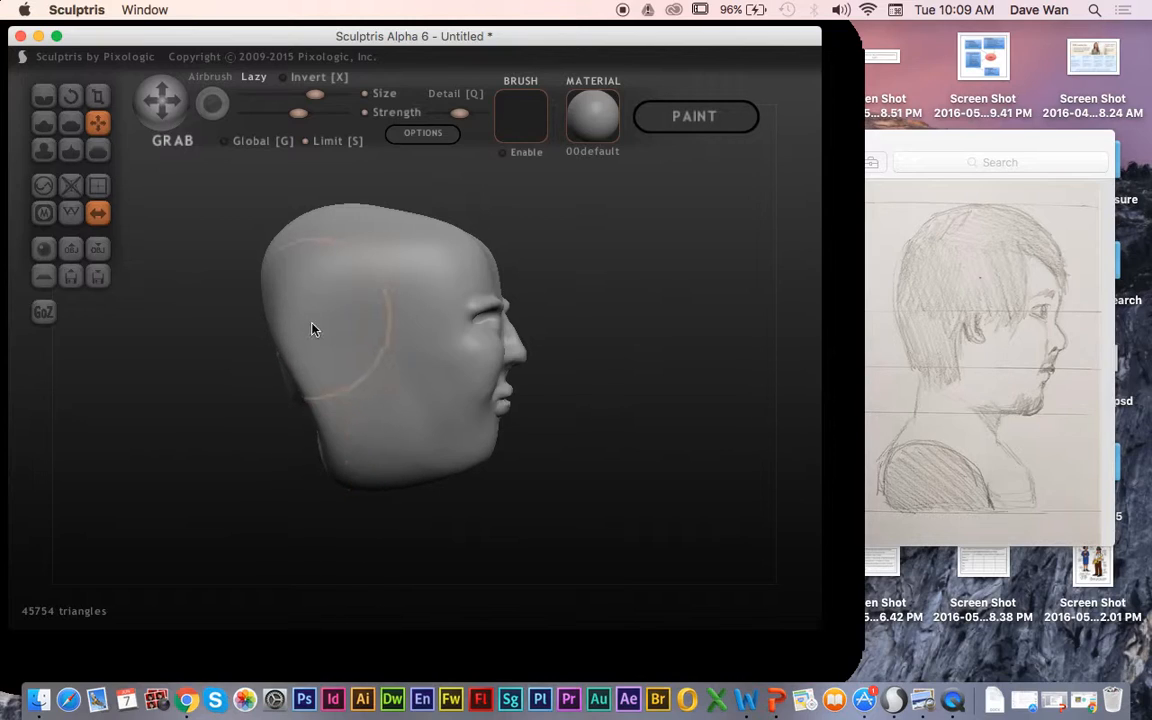
Step: Raise and round the crown and the back of the skull, and tuck in the nape with the Grab brush
{"action": "mouse_move", "coordinate": [262, 257]}
{"action": "left_mouse_down"}
{"action": "mouse_move", "coordinate": [316, 257]}
{"action": "mouse_move", "coordinate": [360, 213]}
{"action": "mouse_move", "coordinate": [365, 183]}
{"action": "mouse_move", "coordinate": [386, 198]}
{"action": "mouse_move", "coordinate": [457, 187]}
{"action": "left_mouse_up"}
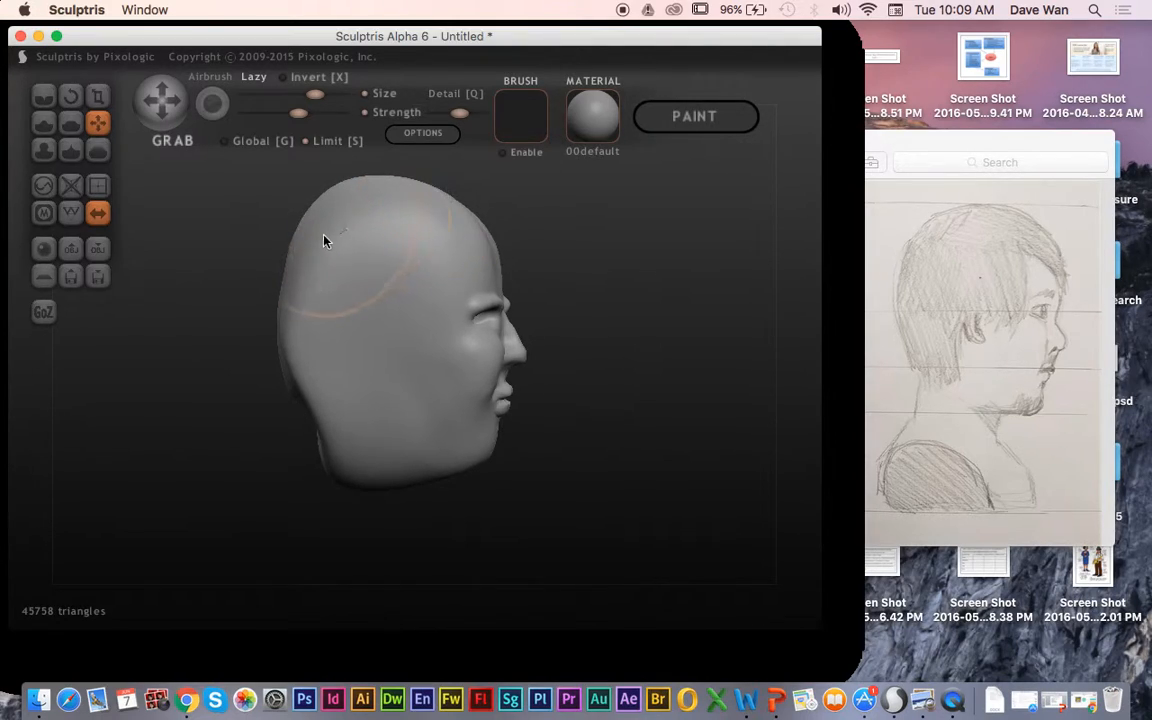
{"action": "left_click_drag", "start_coordinate": [300, 242], "coordinate": [291, 249]}
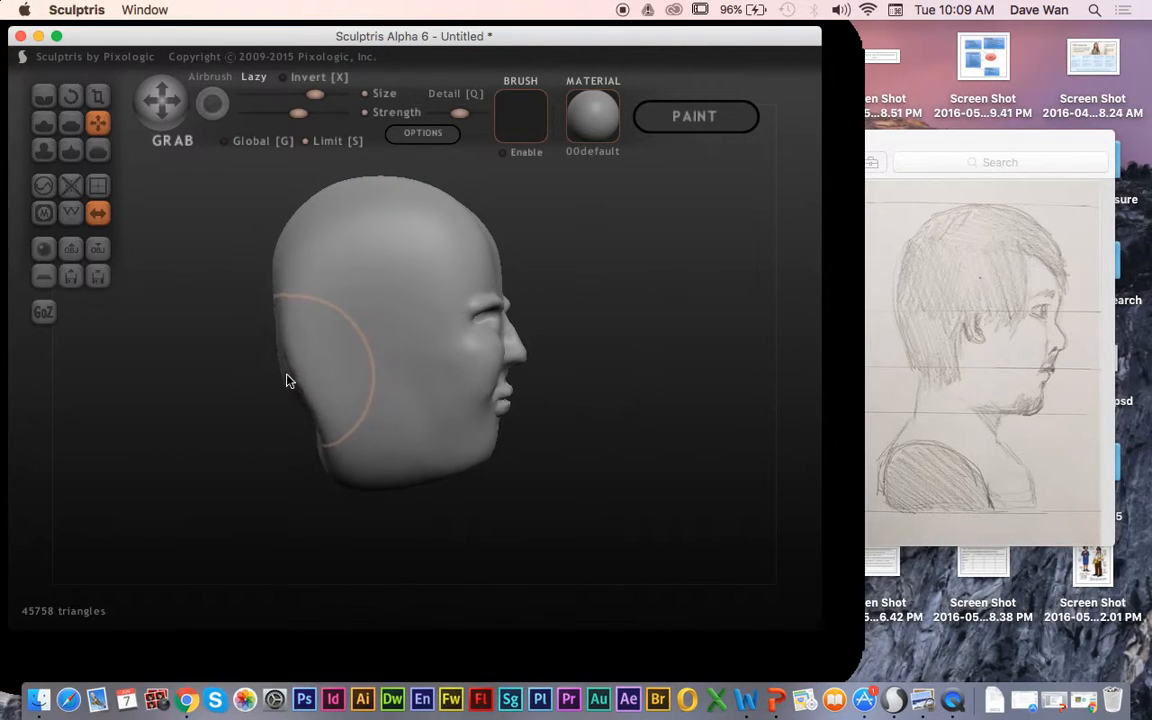
{"action": "left_click_drag", "start_coordinate": [337, 465], "coordinate": [366, 438]}
Step: Pull the hollow at the nape downward, and smooth the ridge on the back of the head with a larger Smooth brush
{"action": "left_click_drag", "start_coordinate": [275, 481], "coordinate": [381, 481]}
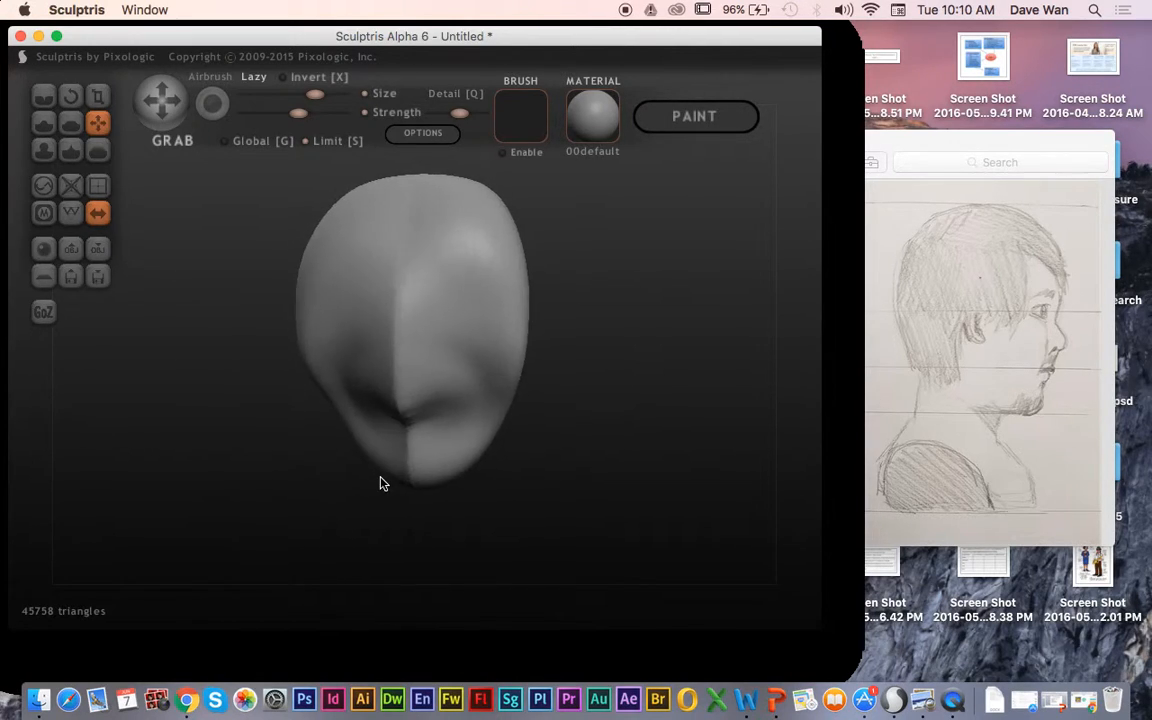
{"action": "left_click_drag", "start_coordinate": [378, 427], "coordinate": [382, 451]}
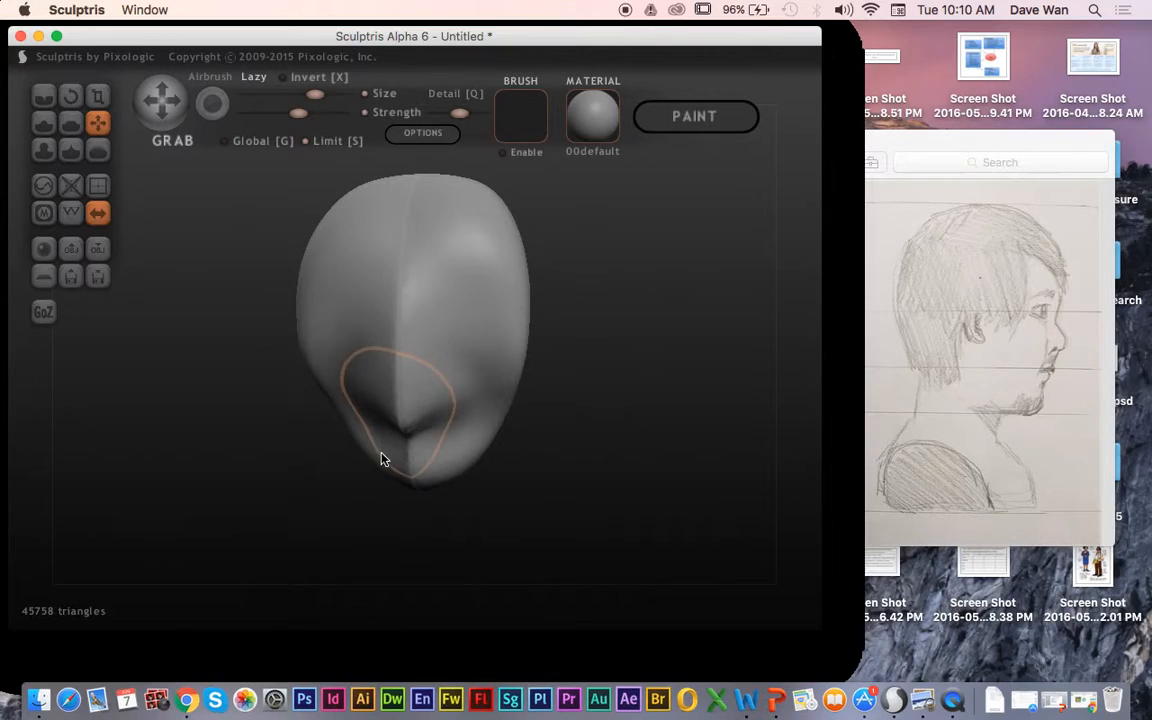
{"action": "left_click", "coordinate": [97, 149]}
{"action": "key", "text": "space"}
{"action": "left_click_drag", "start_coordinate": [395, 339], "coordinate": [401, 299]}
{"action": "mouse_move", "coordinate": [396, 400]}
{"action": "left_mouse_down"}
{"action": "mouse_move", "coordinate": [406, 437]}
{"action": "mouse_move", "coordinate": [393, 427]}
{"action": "mouse_move", "coordinate": [414, 373]}
{"action": "mouse_move", "coordinate": [378, 303]}
{"action": "mouse_move", "coordinate": [447, 247]}
{"action": "mouse_move", "coordinate": [401, 417]}
{"action": "mouse_move", "coordinate": [404, 453]}
{"action": "mouse_move", "coordinate": [390, 383]}
{"action": "mouse_move", "coordinate": [311, 386]}
{"action": "mouse_move", "coordinate": [355, 391]}
{"action": "mouse_move", "coordinate": [380, 442]}
{"action": "mouse_move", "coordinate": [591, 442]}
{"action": "mouse_move", "coordinate": [496, 458]}
{"action": "mouse_move", "coordinate": [468, 432]}
{"action": "mouse_move", "coordinate": [507, 450]}
{"action": "mouse_move", "coordinate": [487, 436]}
{"action": "left_mouse_up"}
{"action": "left_click_drag", "start_coordinate": [171, 273], "coordinate": [93, 125]}
Step: Push the sides of the back of the skull inward with the Grab brush to narrow it
{"action": "left_click", "coordinate": [93, 125]}
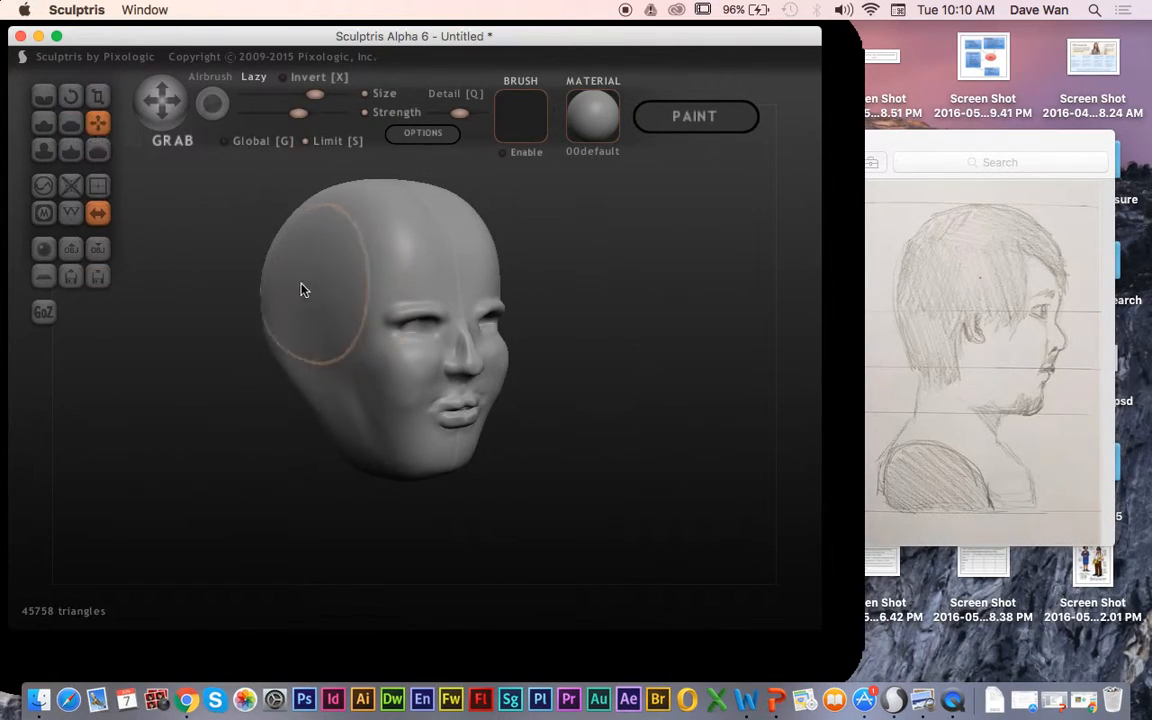
{"action": "left_click_drag", "start_coordinate": [272, 290], "coordinate": [303, 290]}
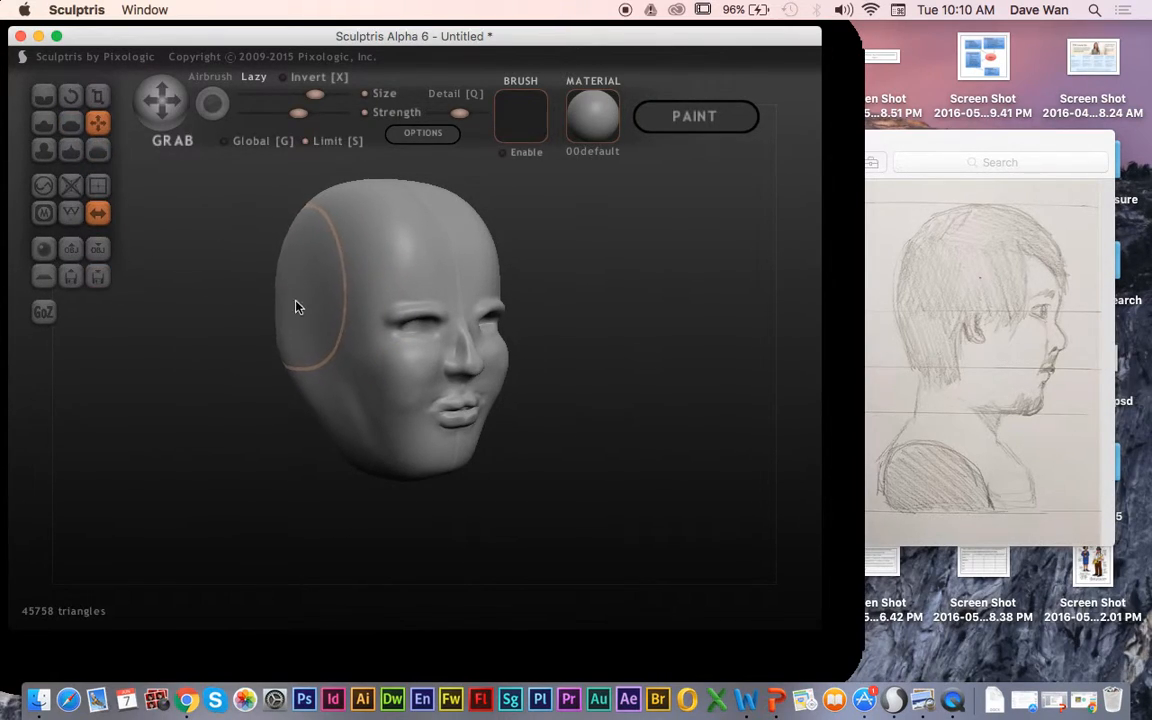
{"action": "left_click_drag", "start_coordinate": [293, 347], "coordinate": [334, 349]}
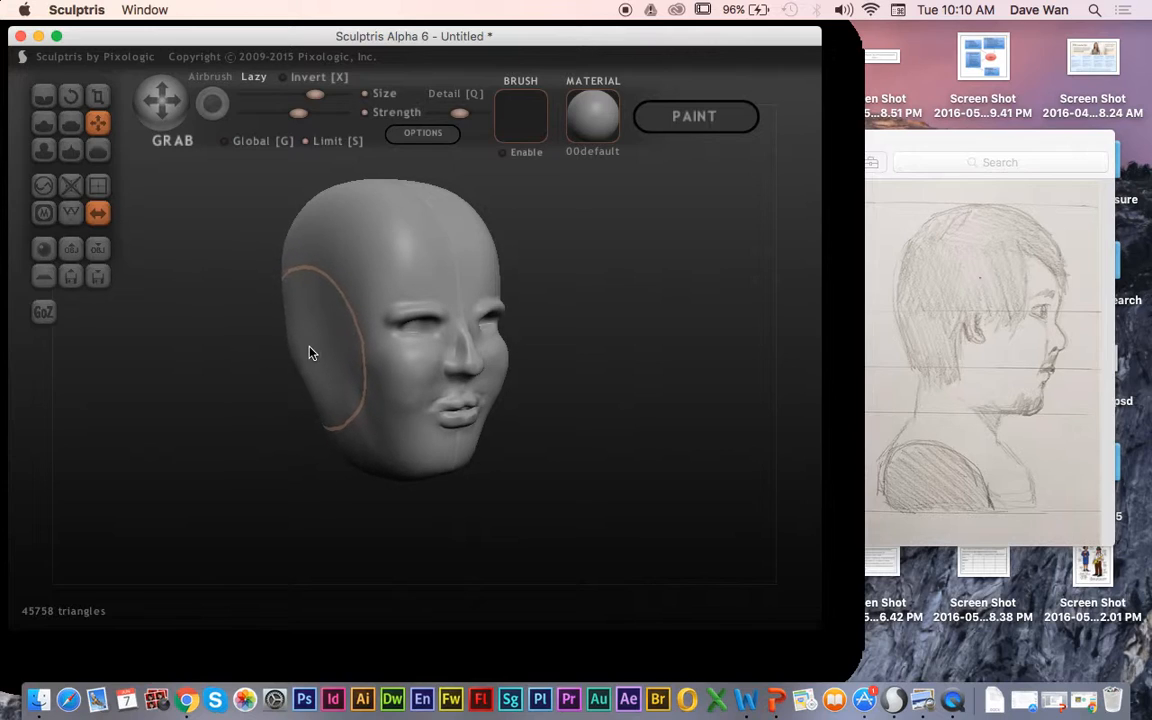
Step: Turn the head to face front, and reposition the reference image so the front sketch is visible beside it
{"action": "left_click_drag", "start_coordinate": [599, 324], "coordinate": [551, 320]}
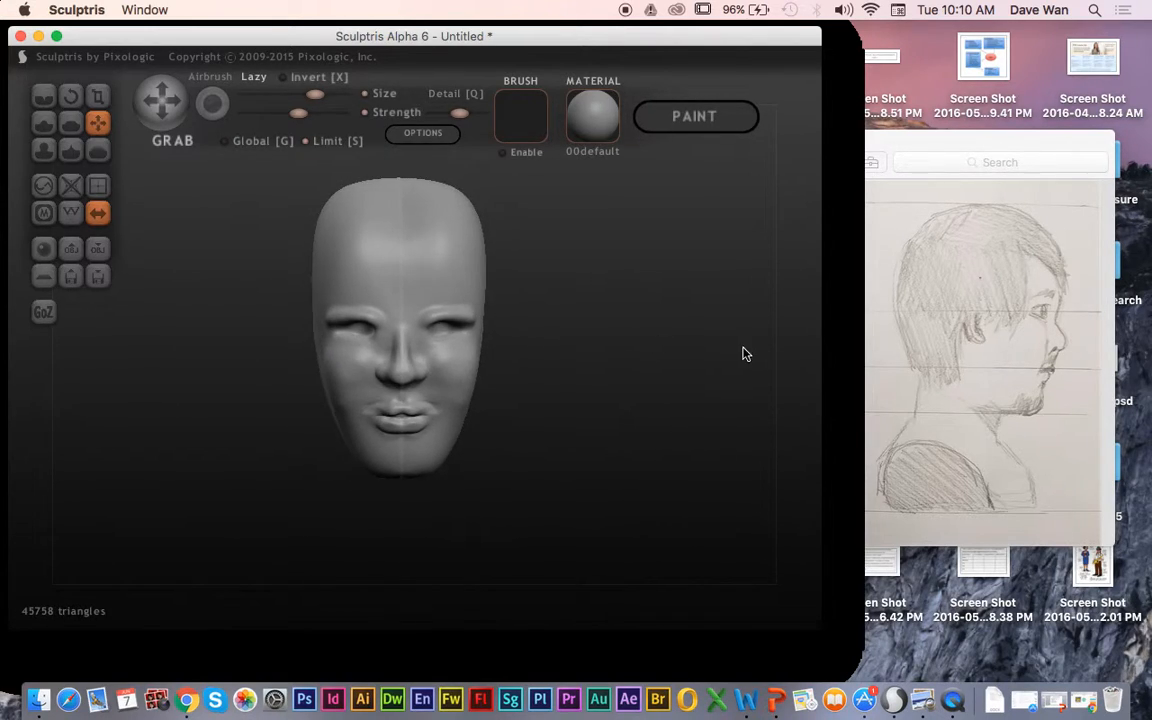
{"action": "left_click", "coordinate": [887, 362]}
{"action": "left_click", "coordinate": [212, 368]}
{"action": "left_click", "coordinate": [800, 138]}
{"action": "left_click_drag", "start_coordinate": [800, 138], "coordinate": [1000, 137]}
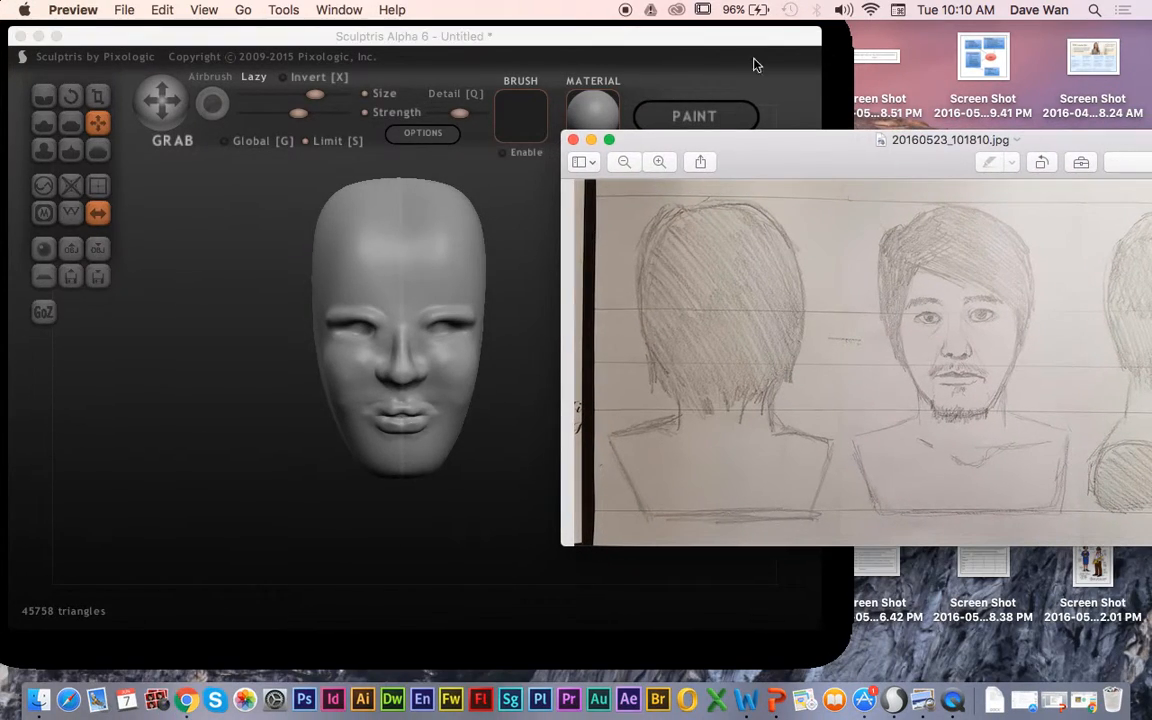
{"action": "left_click", "coordinate": [686, 36]}
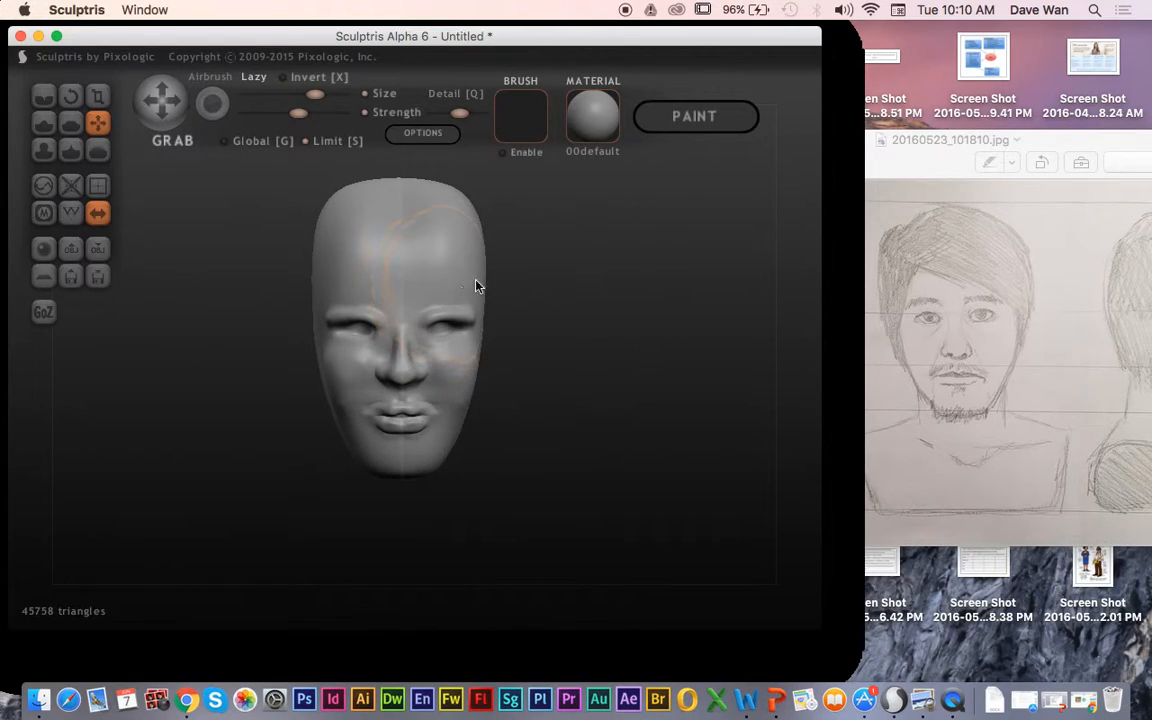
Step: Pull the sides of the skull outward with the Grab brush to widen the head in front view
{"action": "left_click_drag", "start_coordinate": [495, 288], "coordinate": [571, 309]}
{"action": "mouse_move", "coordinate": [482, 298]}
{"action": "left_mouse_down"}
{"action": "mouse_move", "coordinate": [656, 332]}
{"action": "mouse_move", "coordinate": [643, 335]}
{"action": "left_mouse_up"}
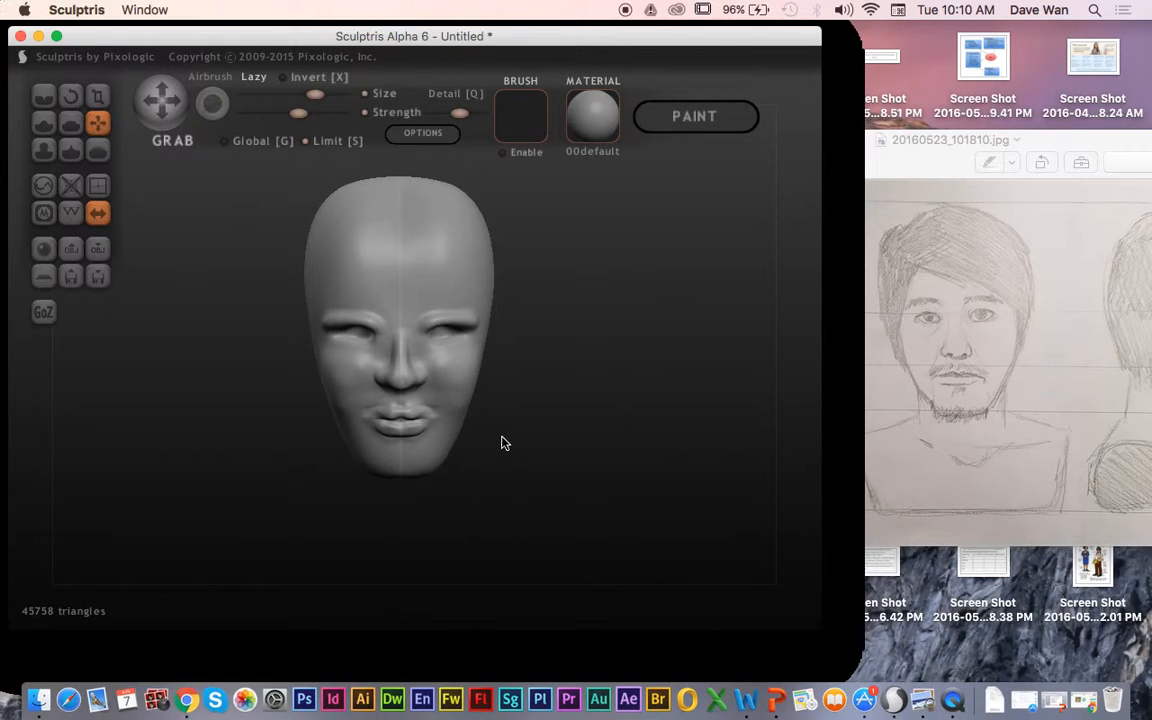
Step: Flatten the lips along the mouth line with the Flatten brush, and undo the last stroke
{"action": "scroll", "coordinate": [503, 442], "scroll_direction": "up", "scroll_amount": 5}
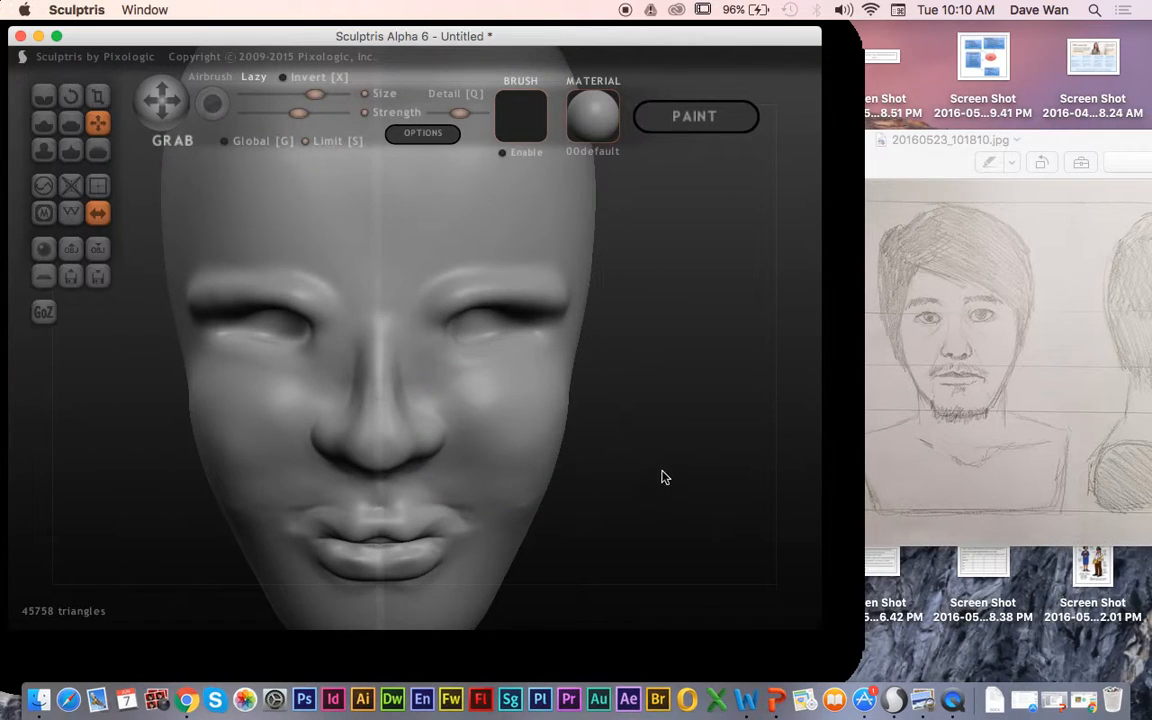
{"action": "scroll", "coordinate": [662, 476], "scroll_direction": "down", "scroll_amount": 2}
{"action": "left_click_drag", "start_coordinate": [663, 441], "coordinate": [668, 365], "text": "alt"}
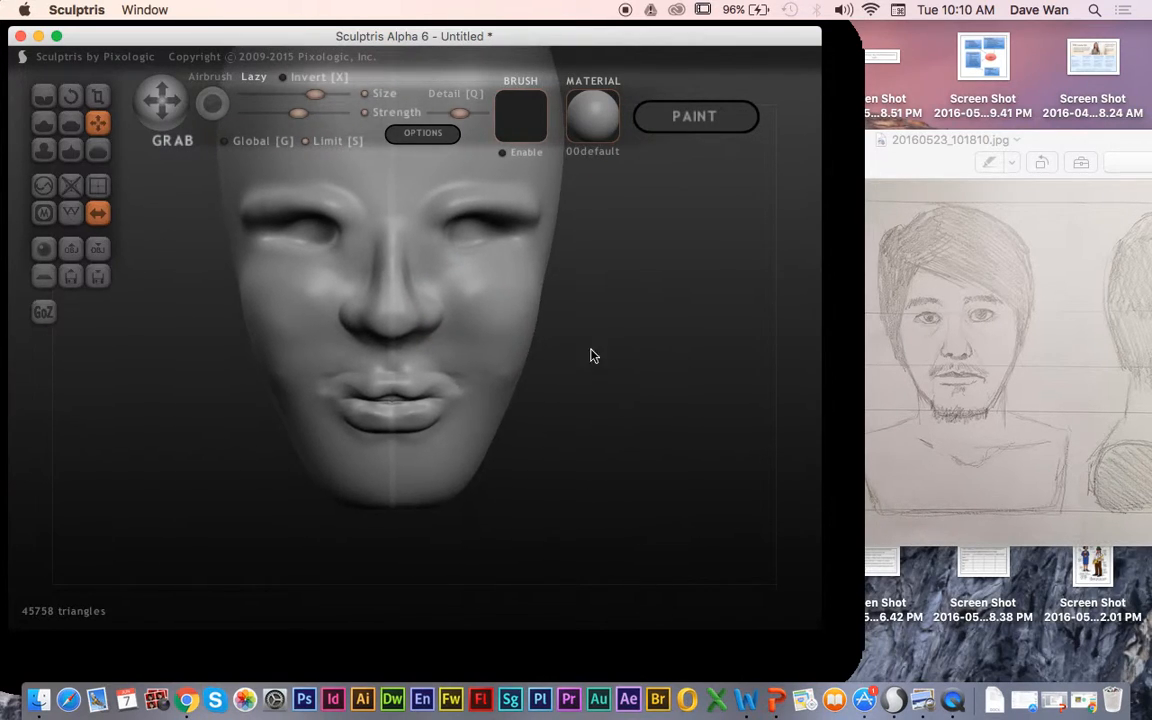
{"action": "left_click", "coordinate": [70, 122]}
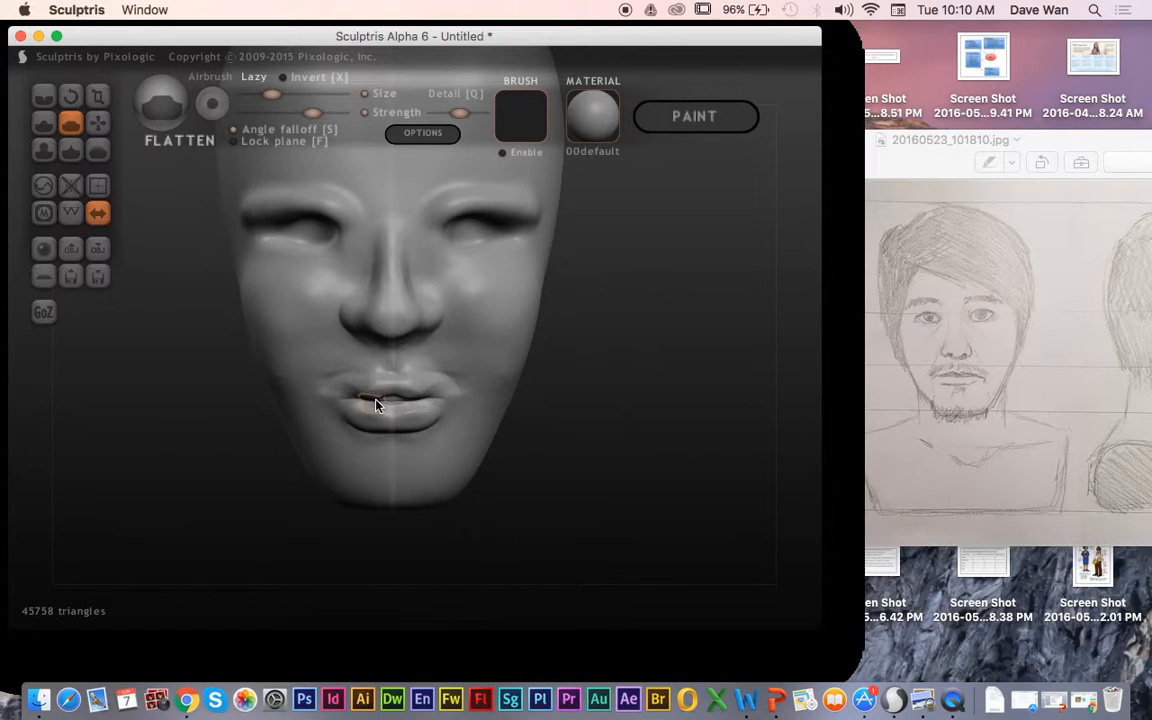
{"action": "left_click_drag", "start_coordinate": [377, 399], "coordinate": [416, 396]}
{"action": "key", "text": "super+z"}
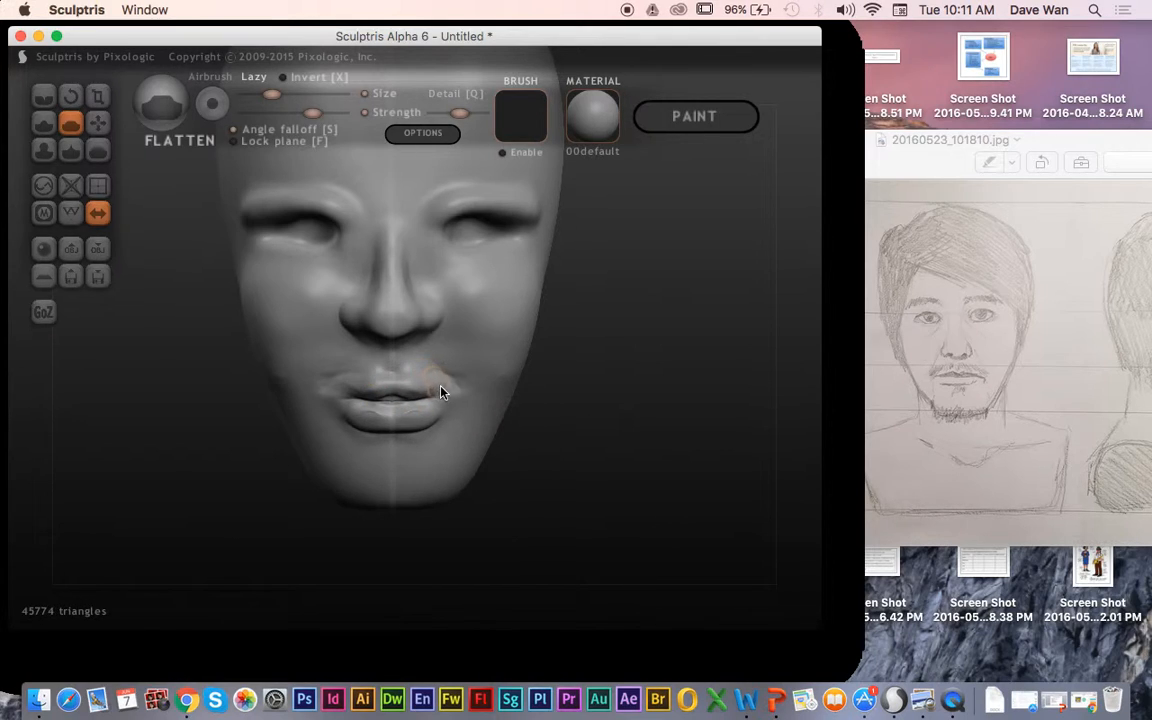
Step: Reduce the Grab brush size and reshape the upper lip and mouth corners, checking them from an angle and the front
{"action": "left_click", "coordinate": [97, 122]}
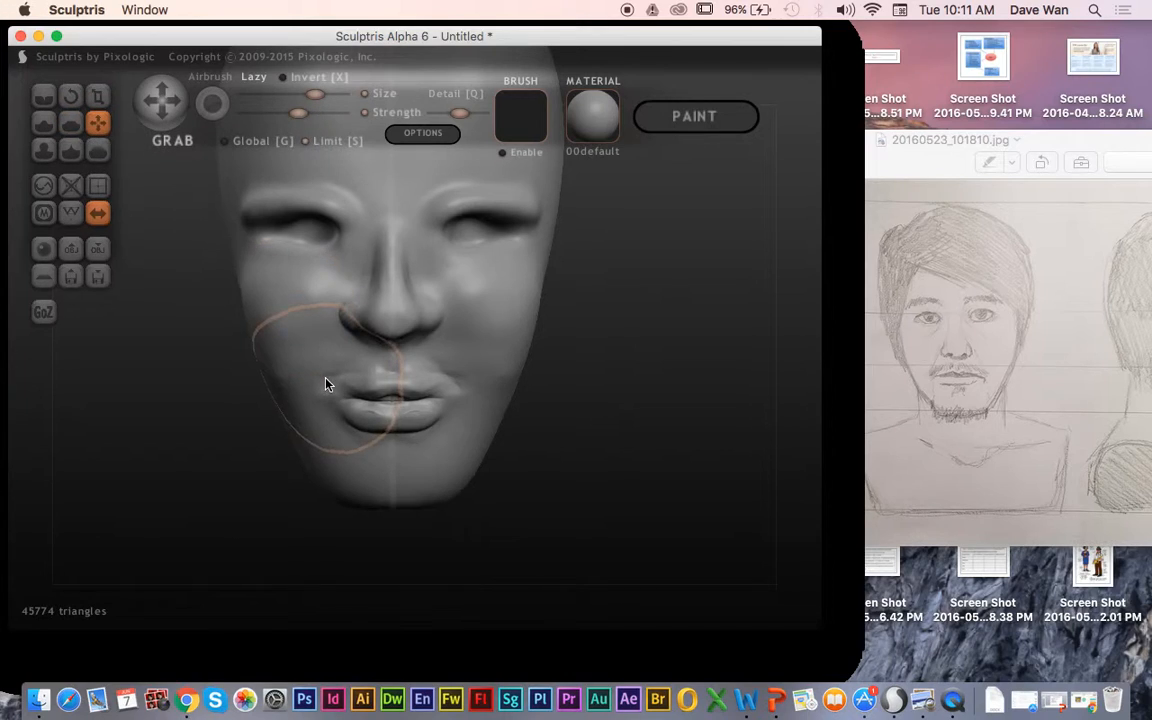
{"action": "key", "text": "space"}
{"action": "mouse_move", "coordinate": [345, 296]}
{"action": "left_mouse_down"}
{"action": "mouse_move", "coordinate": [352, 334]}
{"action": "mouse_move", "coordinate": [360, 319]}
{"action": "mouse_move", "coordinate": [353, 377]}
{"action": "mouse_move", "coordinate": [336, 393]}
{"action": "left_mouse_up"}
{"action": "key", "text": "space"}
{"action": "mouse_move", "coordinate": [522, 453]}
{"action": "left_mouse_down"}
{"action": "mouse_move", "coordinate": [650, 447]}
{"action": "mouse_move", "coordinate": [537, 405]}
{"action": "left_mouse_up"}
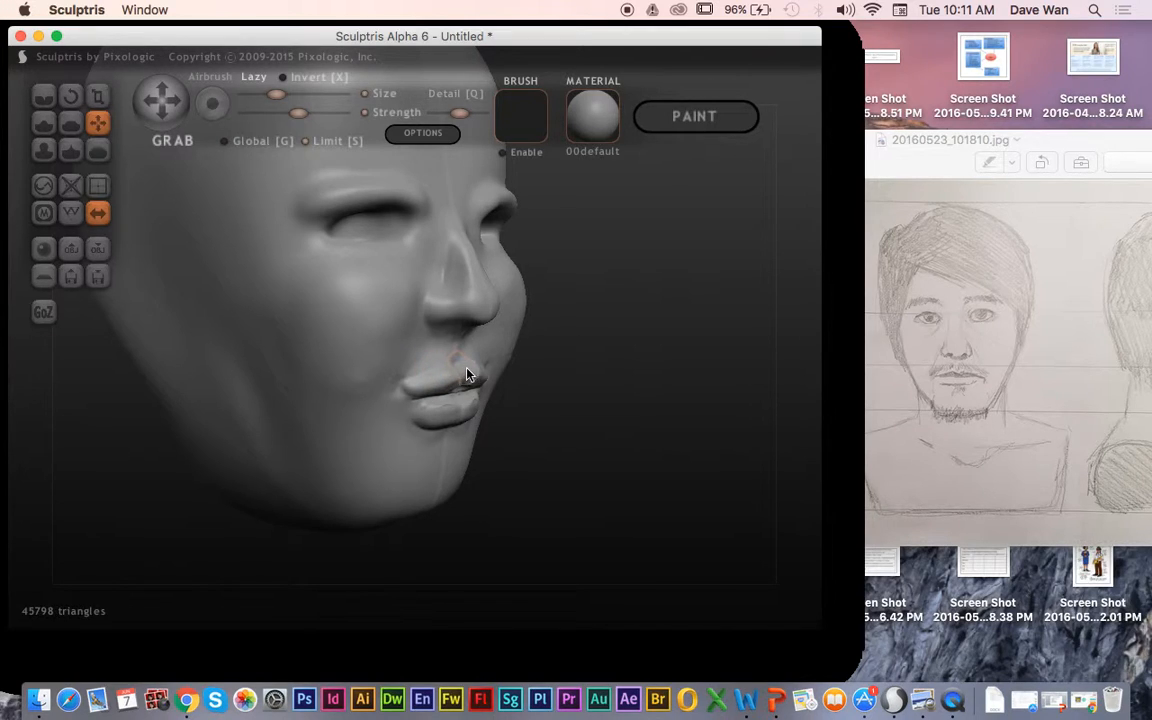
{"action": "left_click_drag", "start_coordinate": [591, 417], "coordinate": [514, 419]}
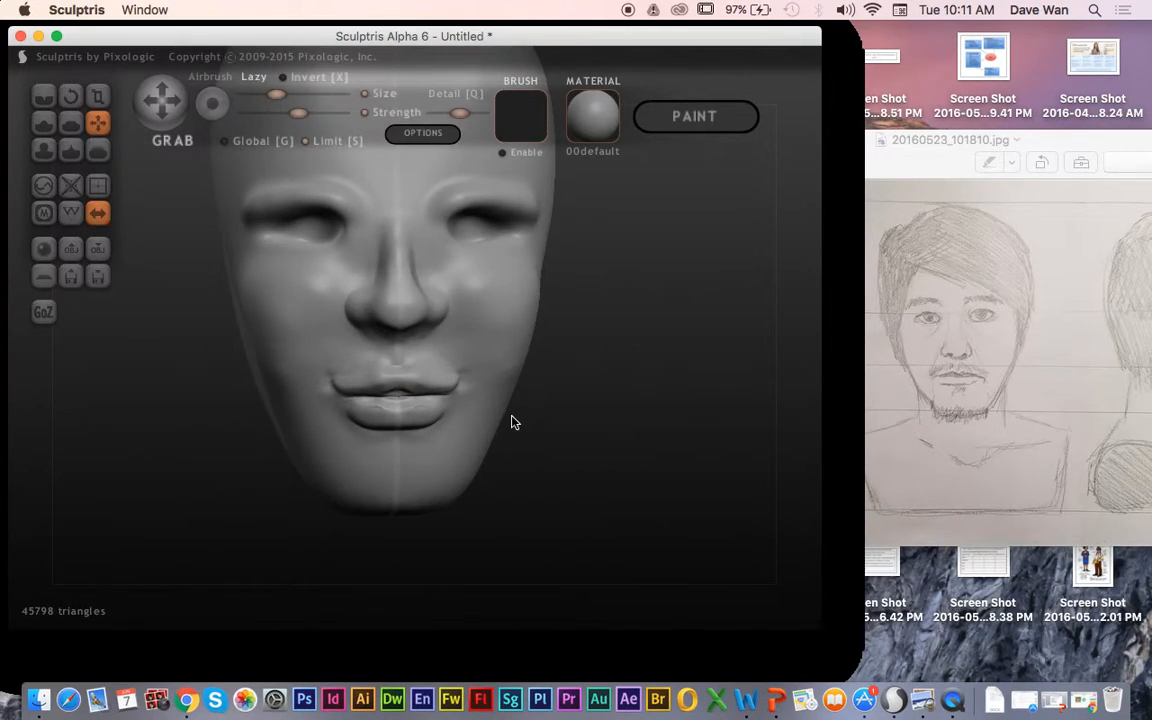
Step: Reduce the Smooth brush size, soften the lips, and return to a view of the whole head
{"action": "left_click", "coordinate": [97, 149]}
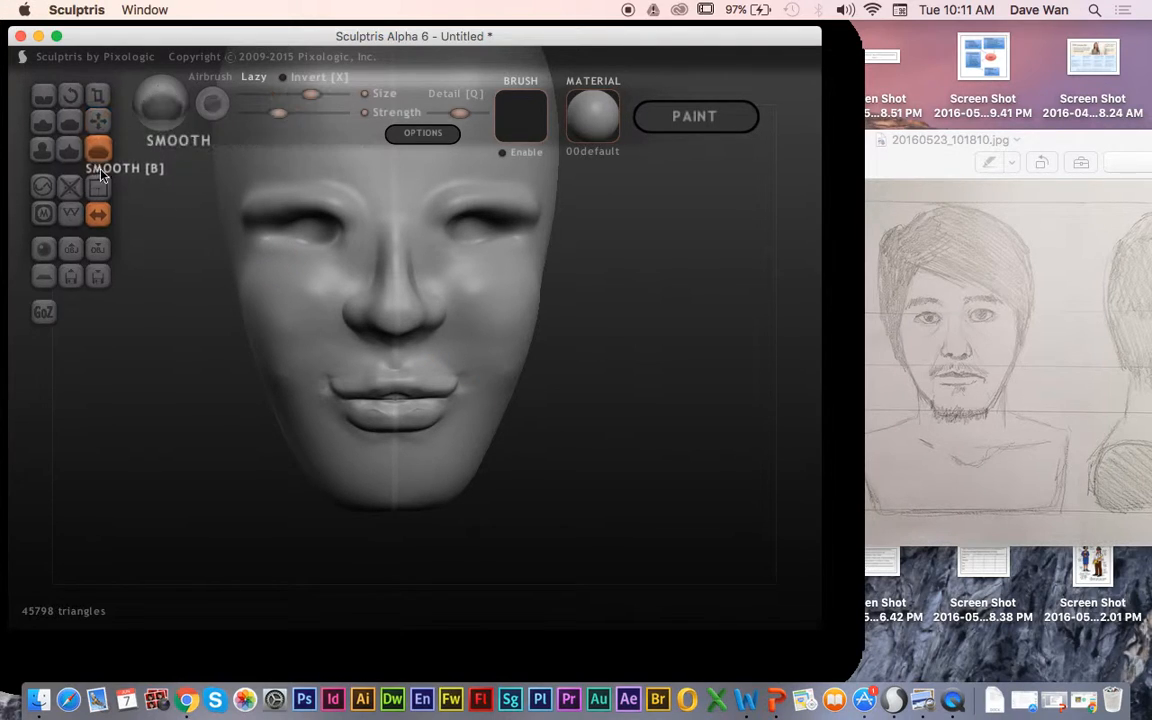
{"action": "key", "text": "space"}
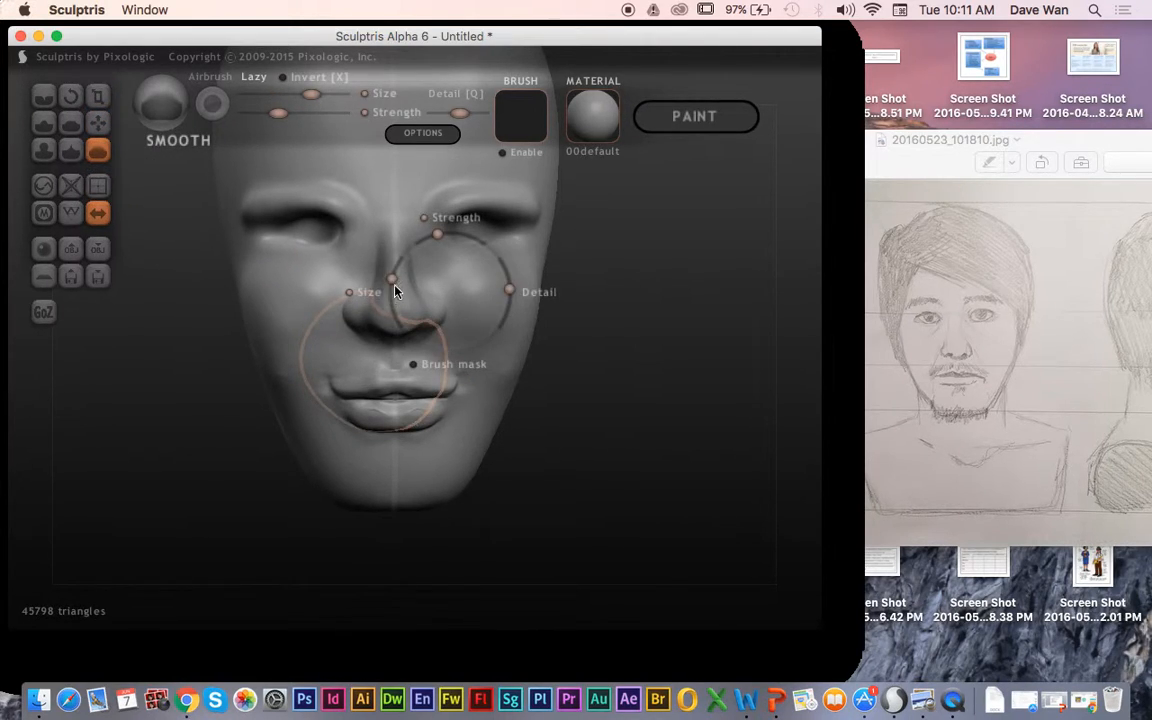
{"action": "left_click_drag", "start_coordinate": [393, 296], "coordinate": [393, 334]}
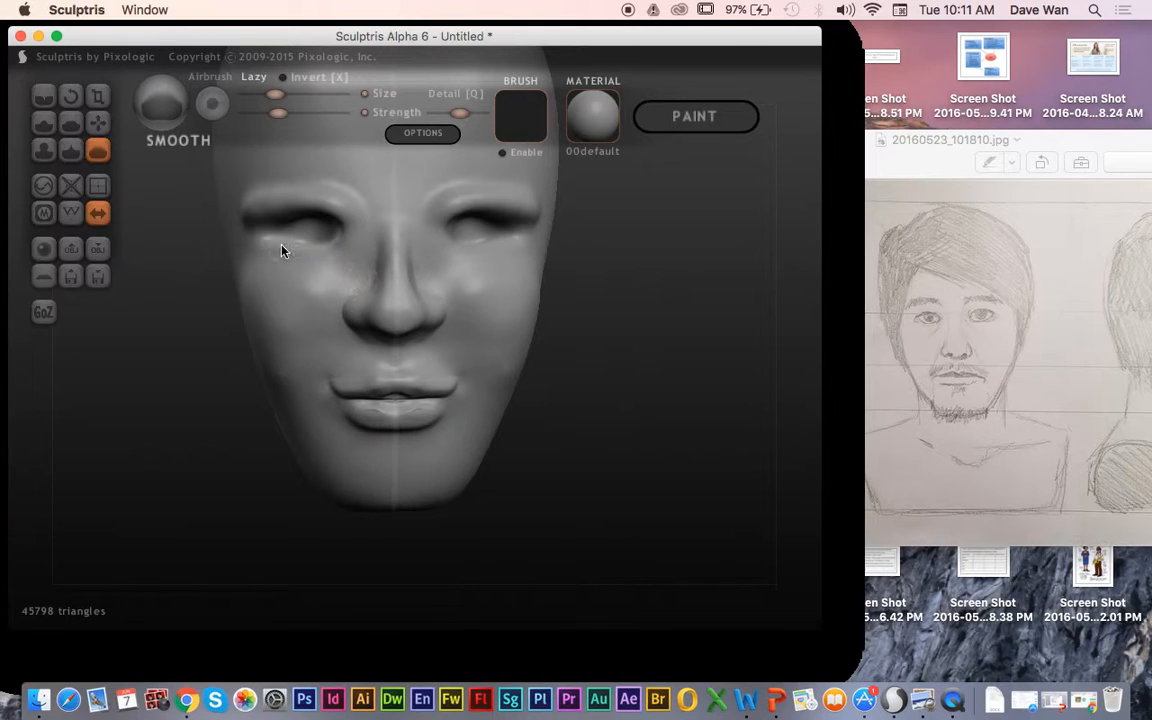
{"action": "scroll", "coordinate": [630, 357], "scroll_direction": "down", "scroll_amount": 5}
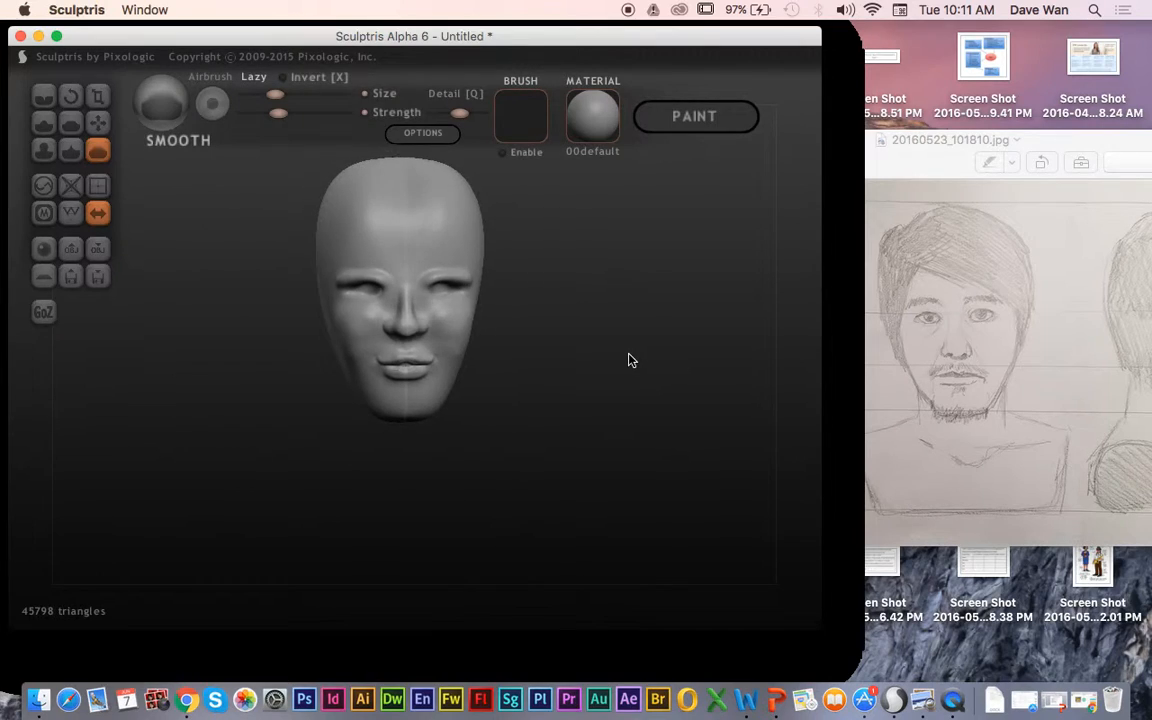